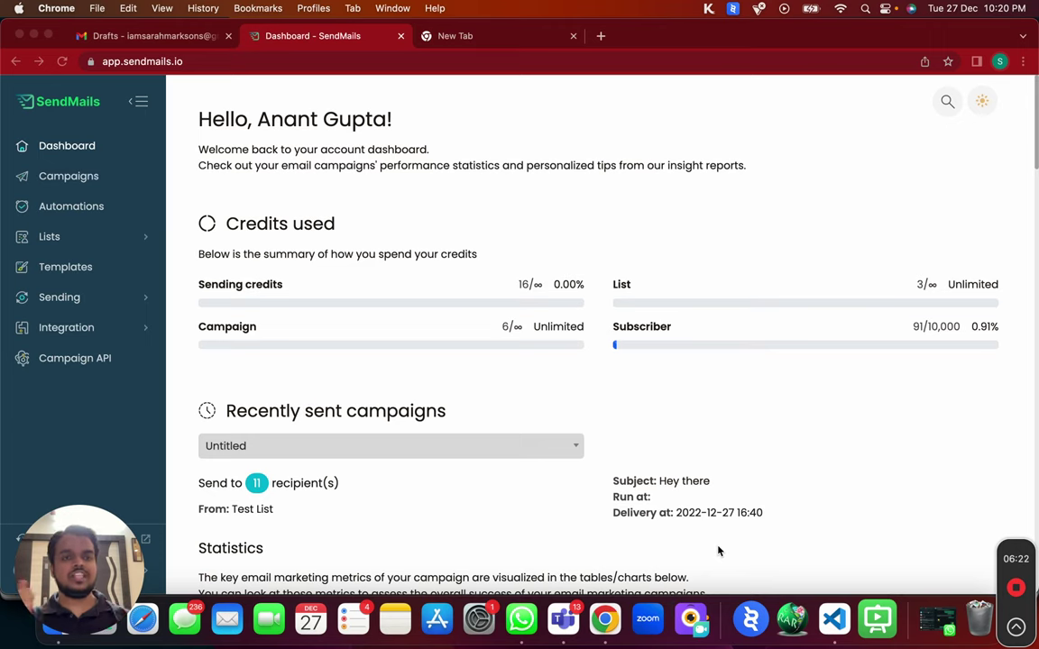
Load myaccount.google.com in a new tab and check the signed-in account's e-mail address.
left_click(191, 37)
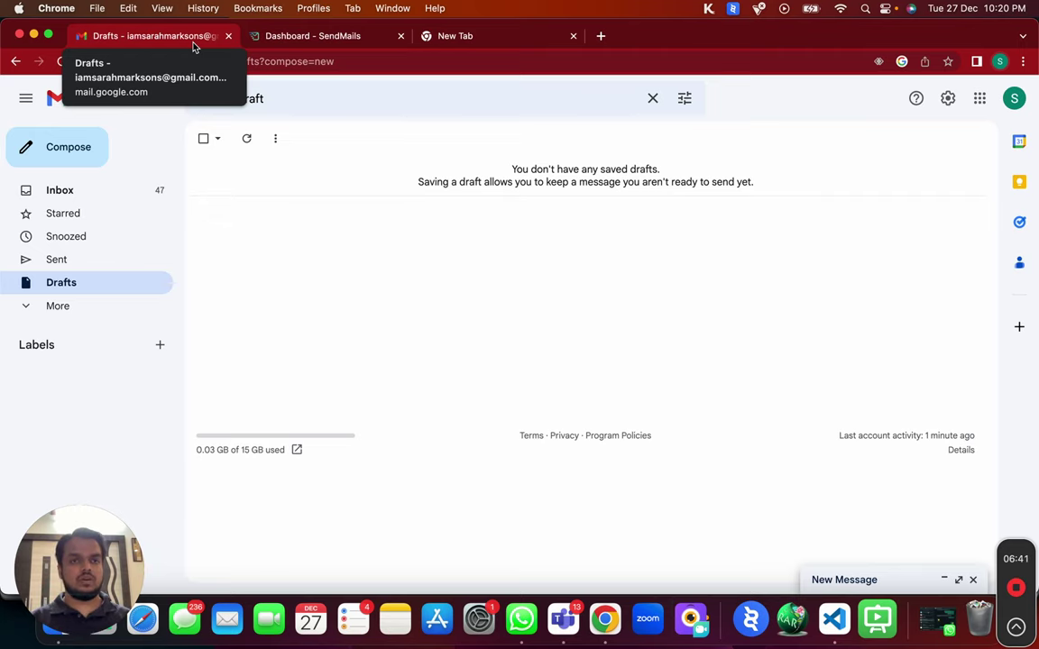
left_click(460, 38)
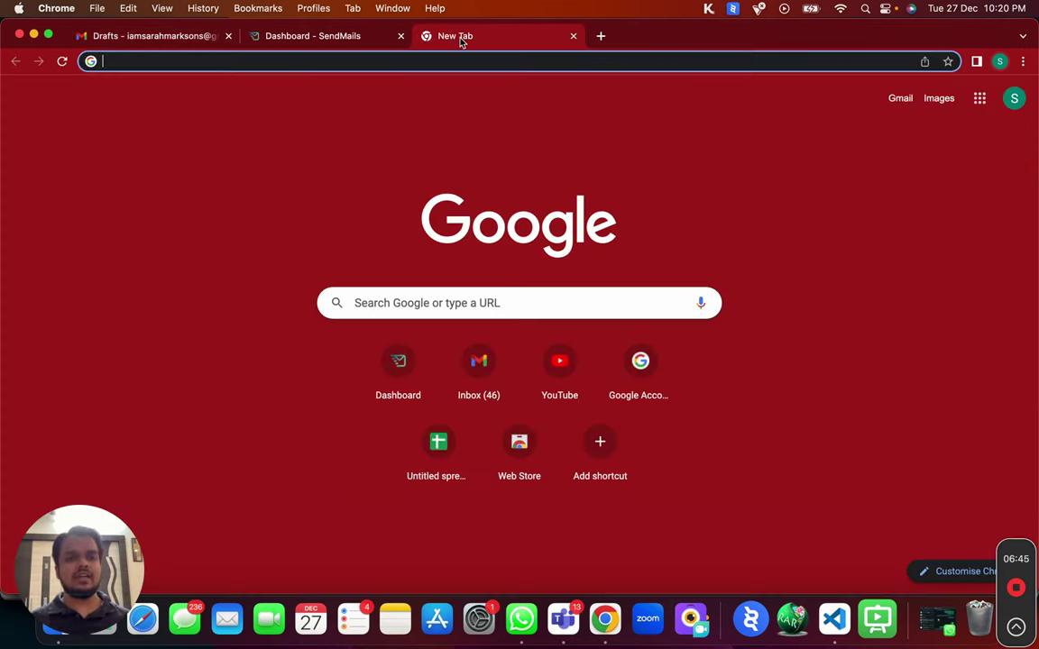
type("my")
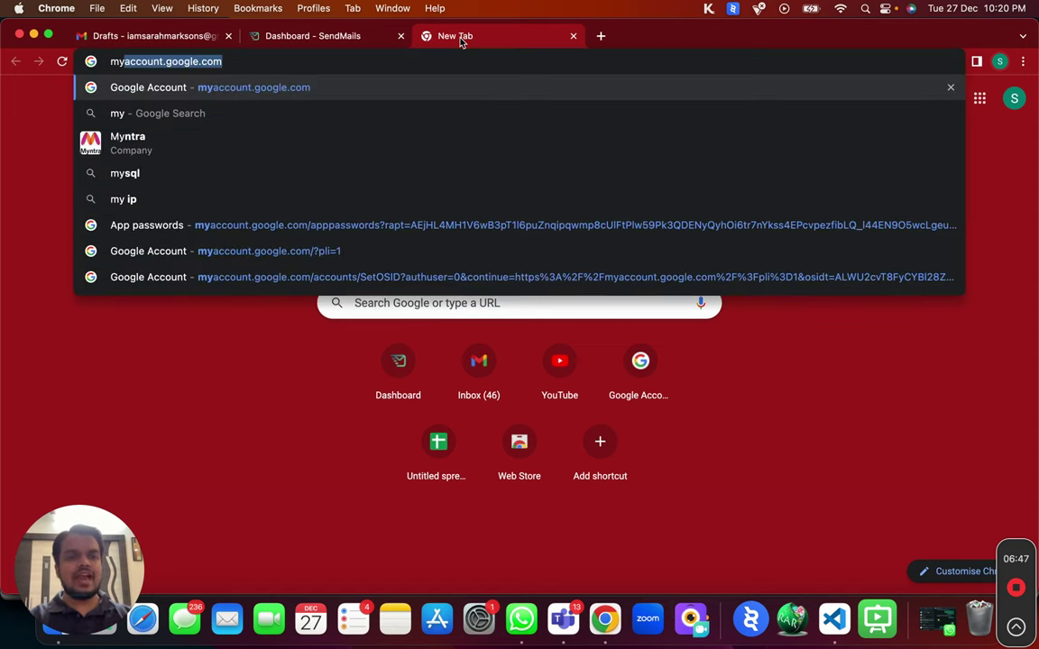
key("Return")
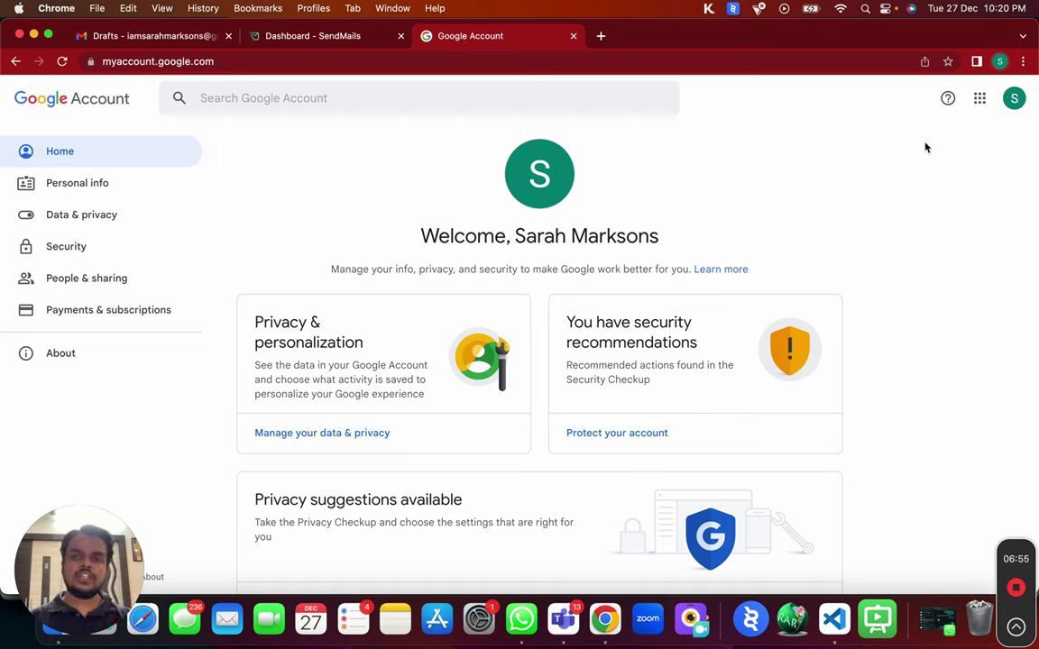
left_click(1011, 101)
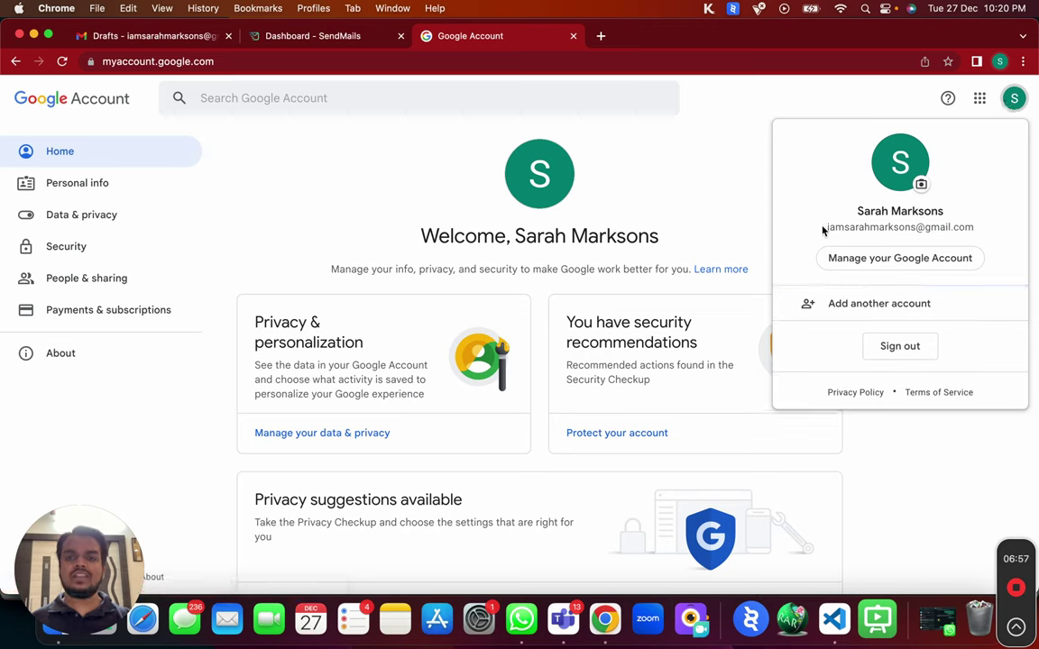
left_click_drag(827, 228, 913, 240)
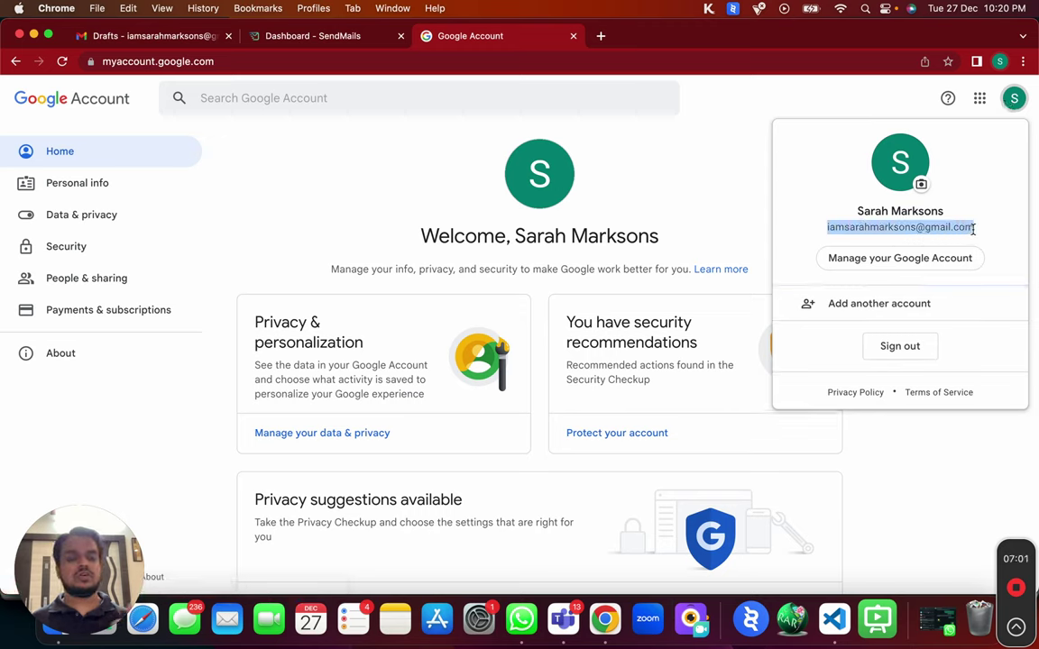
left_click(487, 224)
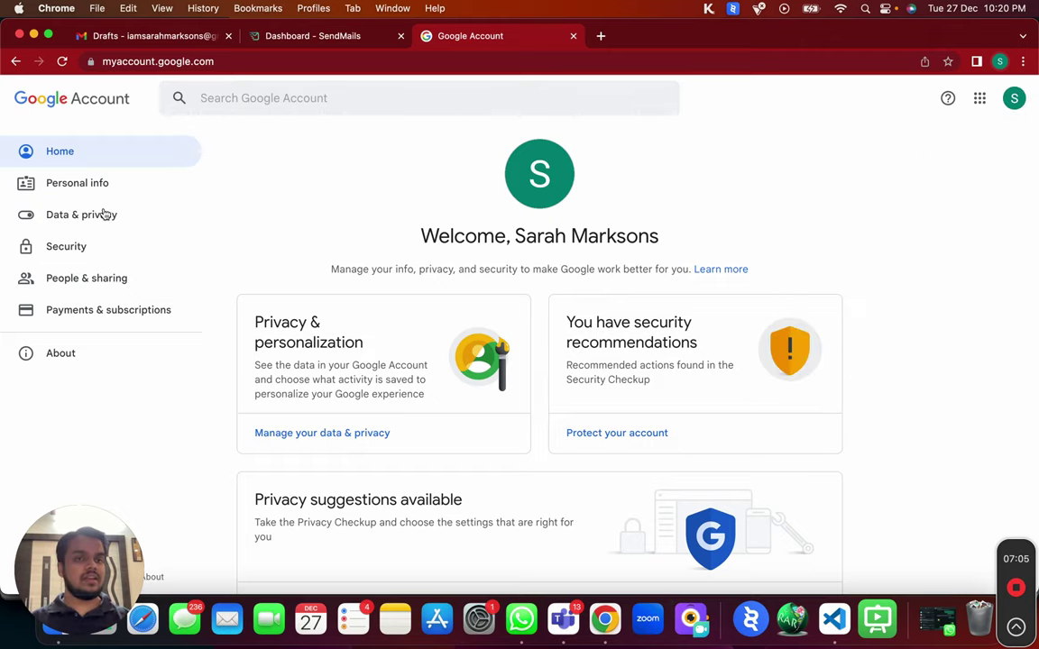
Go to the account's Security settings and reach the App passwords page.
left_click(90, 246)
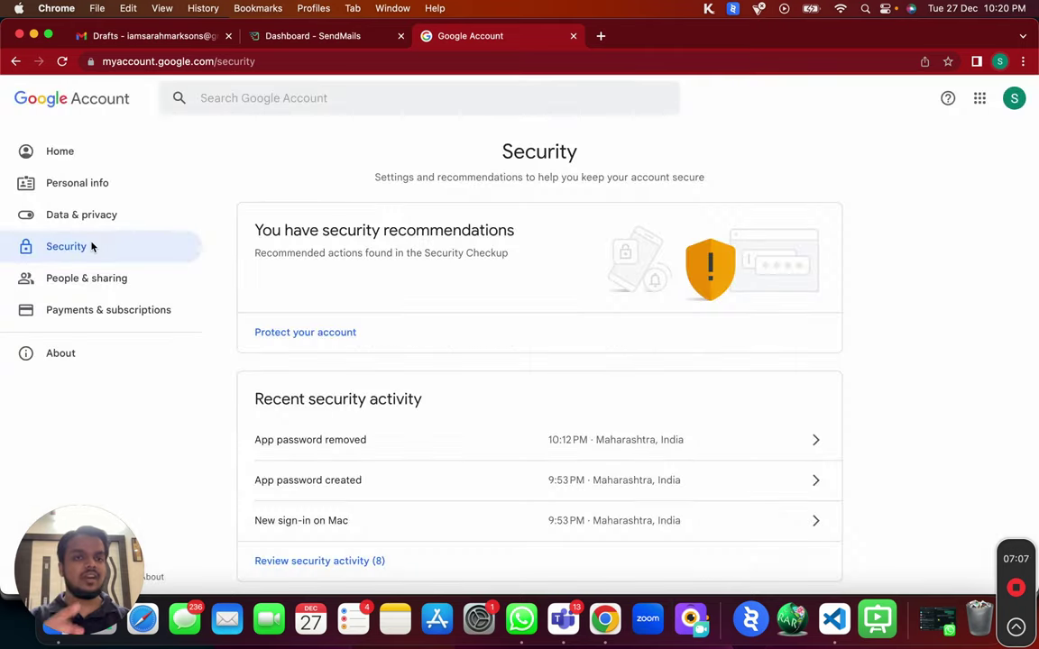
scroll(358, 505, "down", 8)
scroll(358, 501, "down", 2)
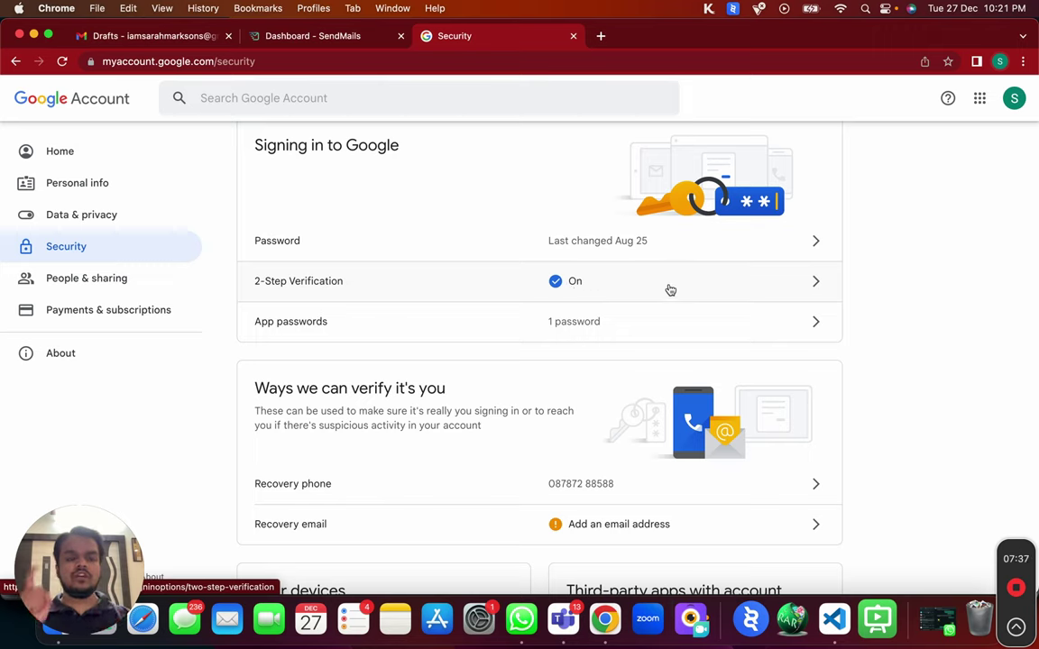
left_click(636, 327)
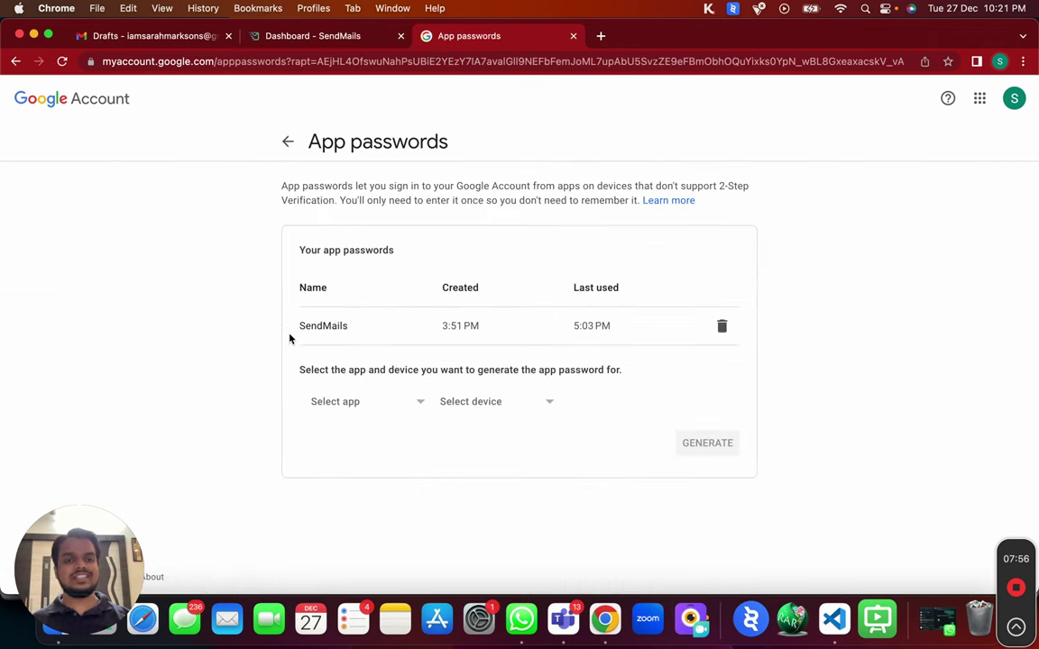
Generate a new app password with the custom name SendMails.io and copy it.
left_click_drag(440, 326, 614, 337)
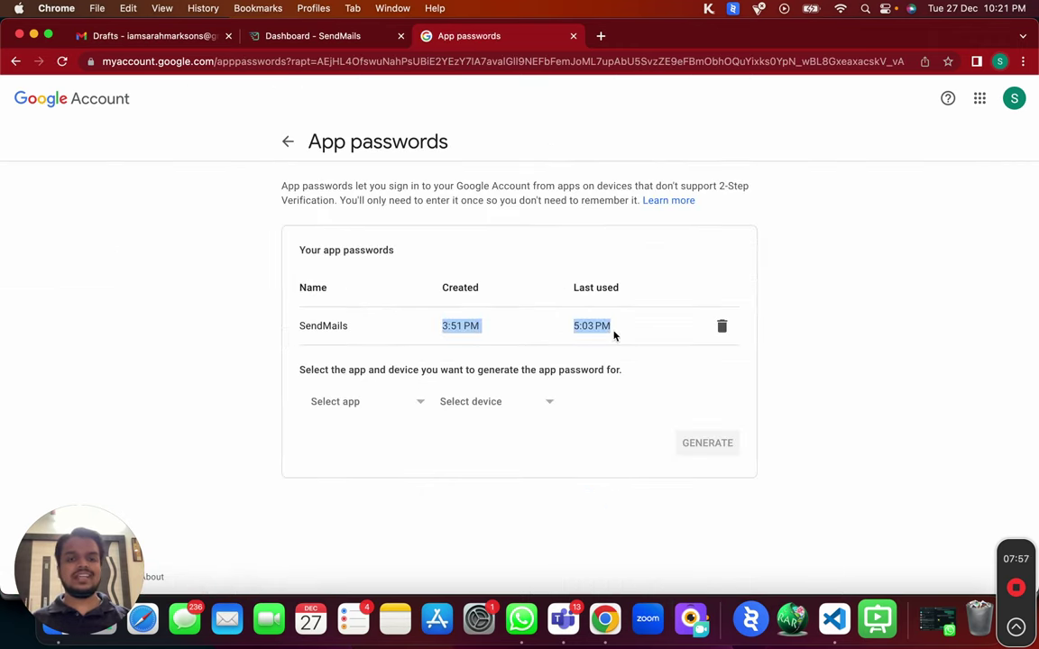
left_click(354, 405)
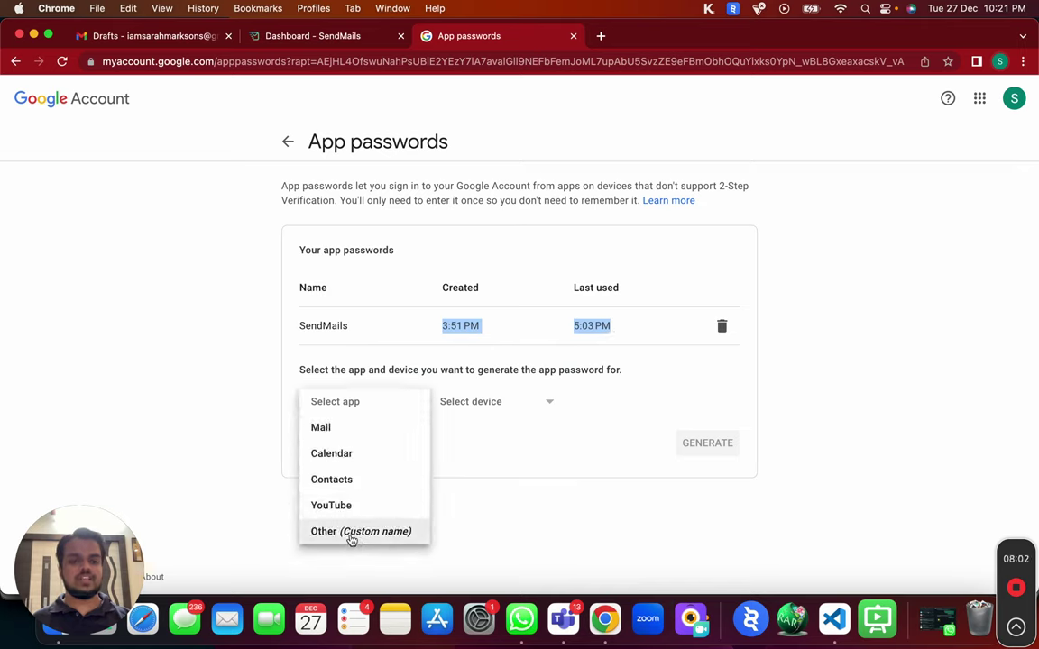
left_click(348, 536)
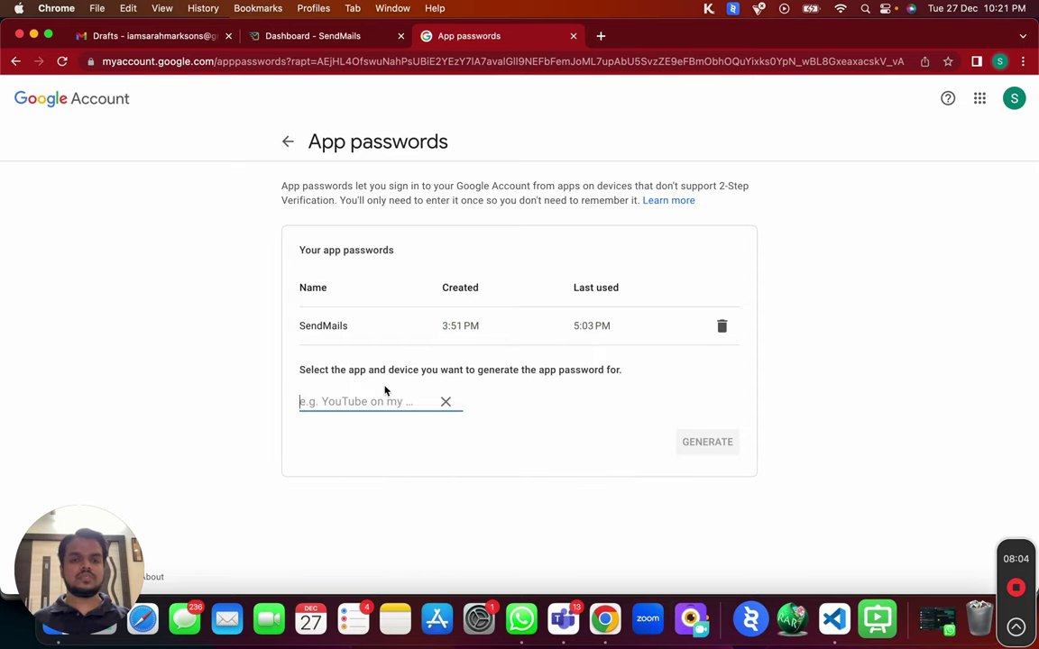
type("SendMails")
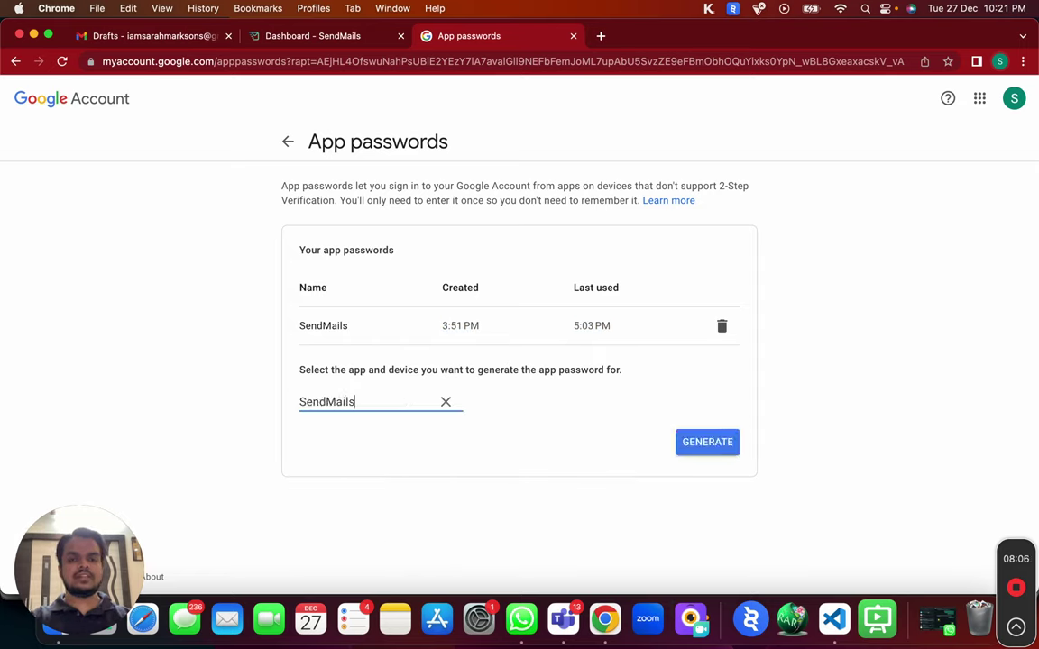
type(".io")
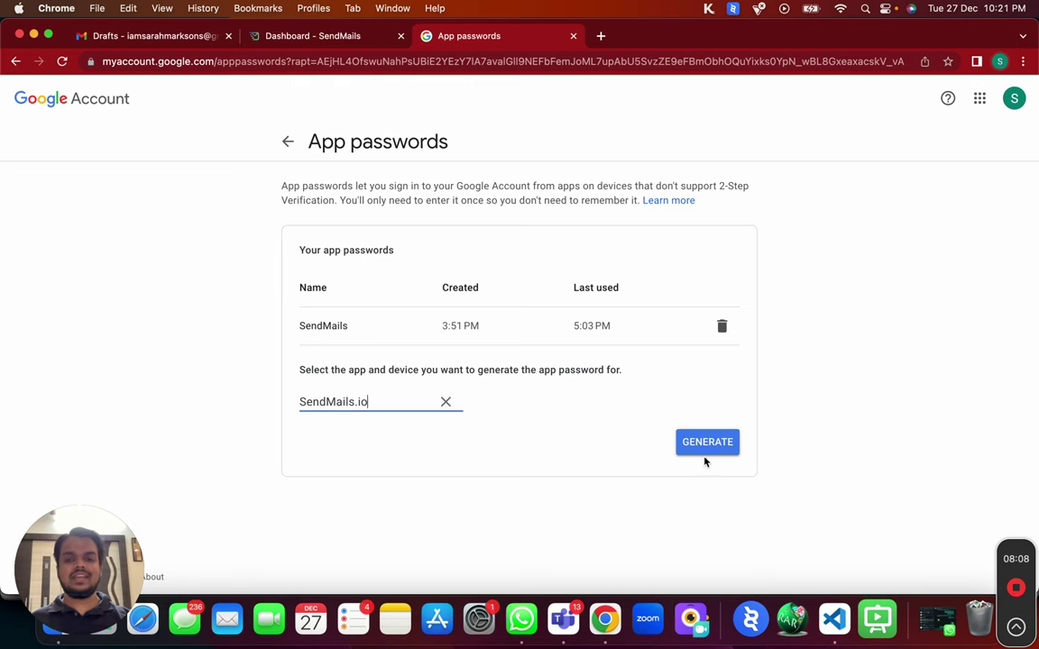
left_click(713, 451)
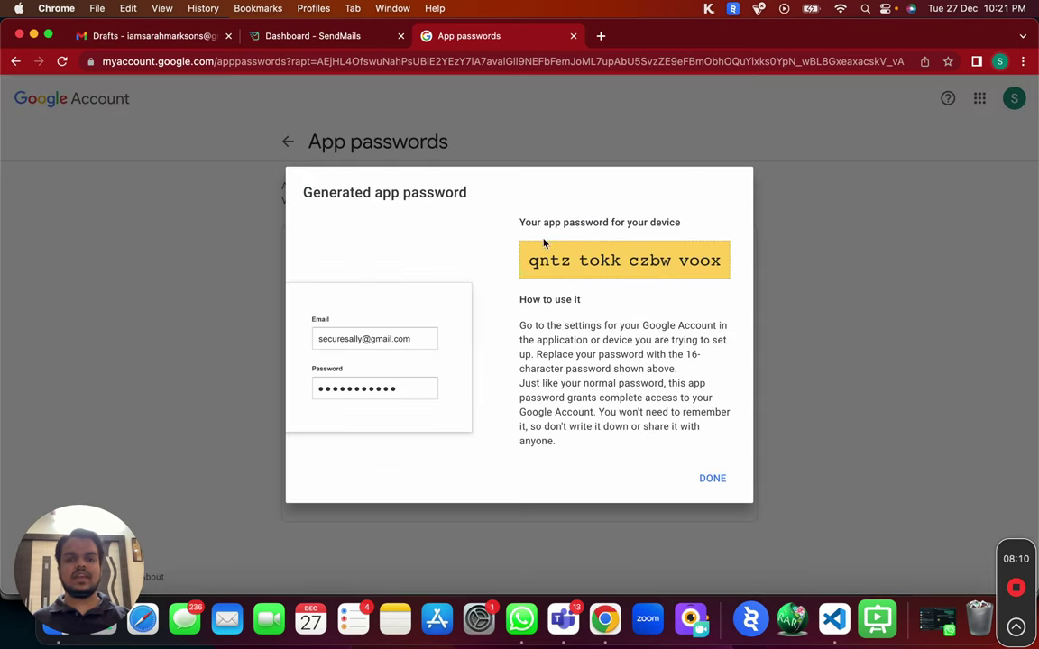
left_click_drag(529, 259, 717, 261)
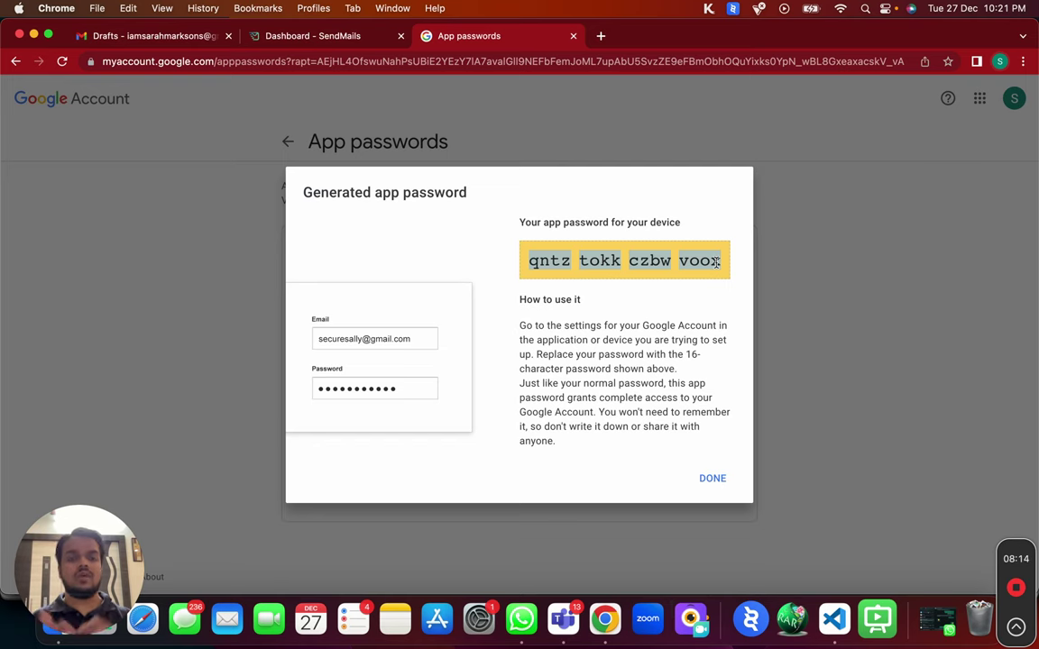
left_click(294, 36)
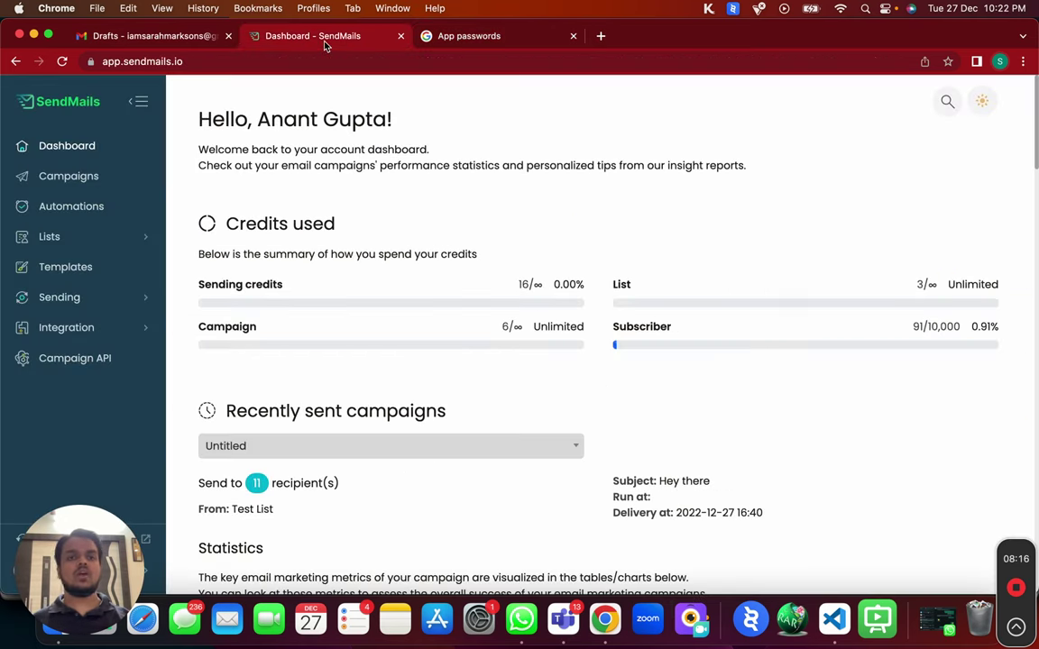
Open the Sending servers list and look through the existing servers.
left_click(116, 297)
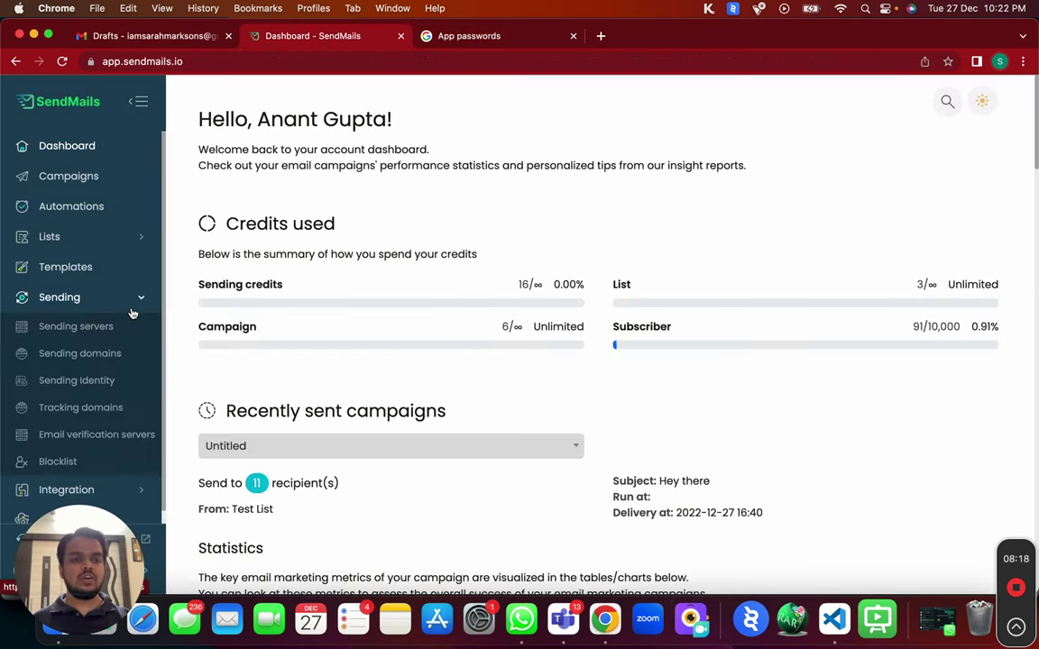
left_click(99, 325)
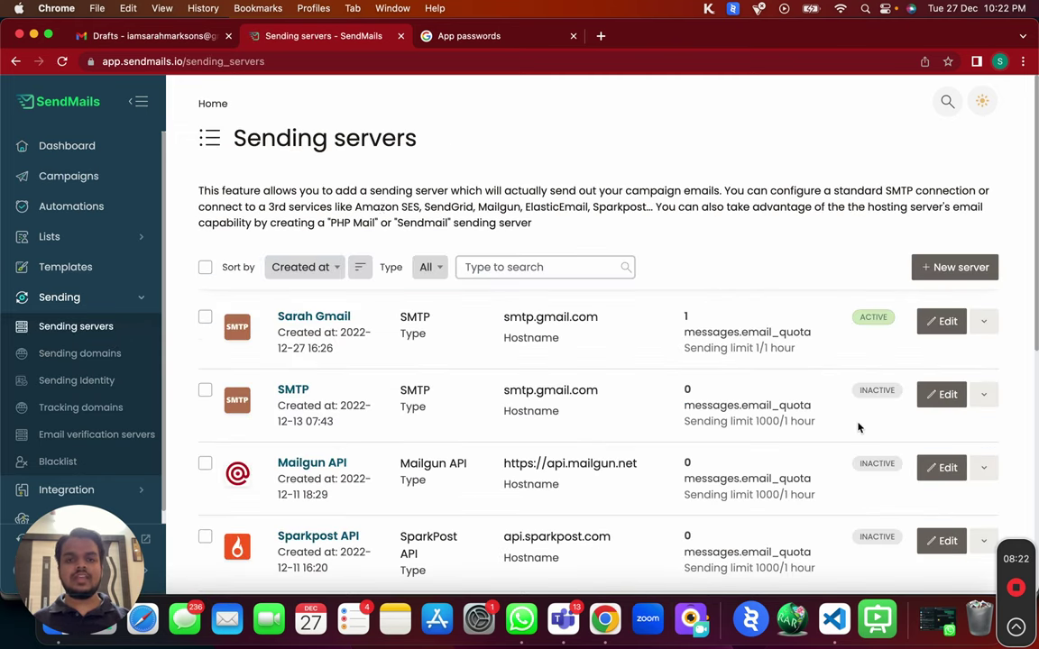
scroll(859, 427, "down", 3)
scroll(859, 428, "down", 2)
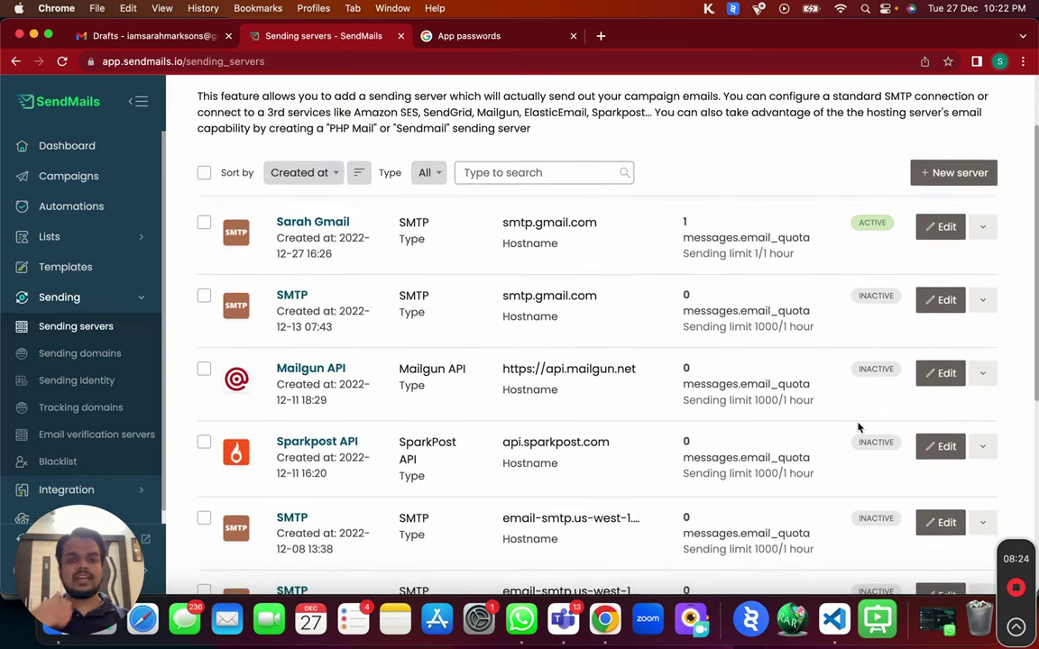
scroll(858, 428, "down", 1)
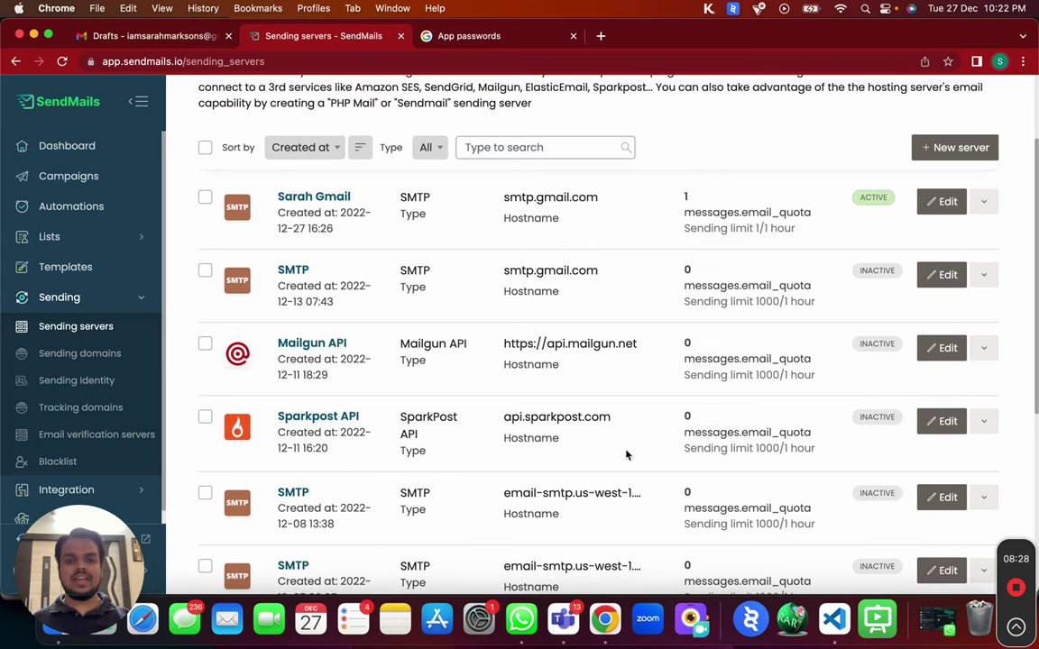
scroll(543, 446, "down", 3)
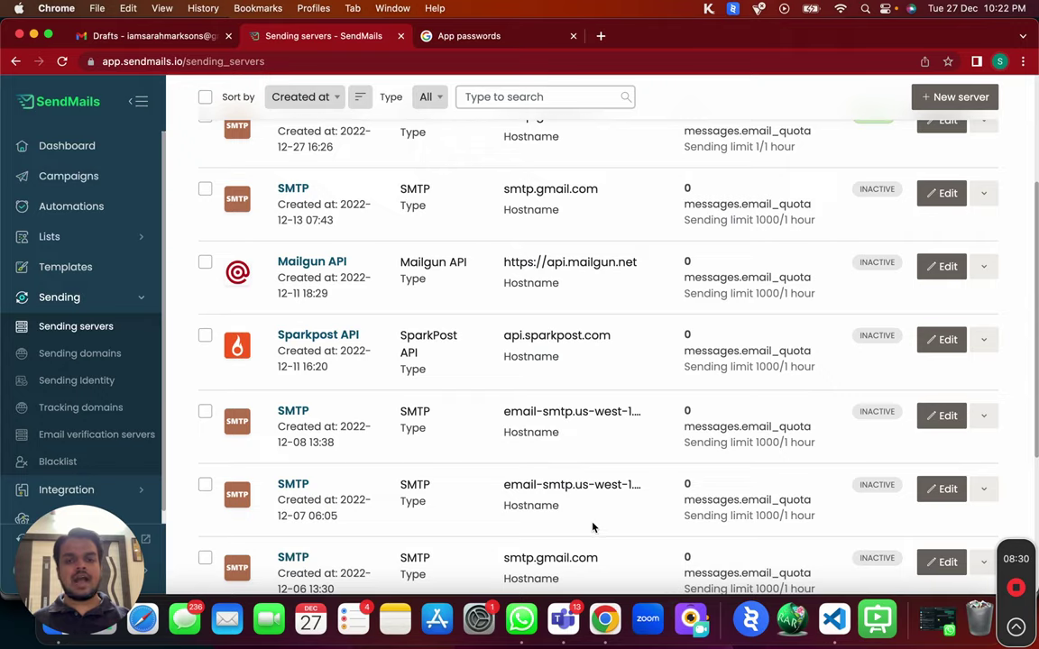
scroll(593, 529, "down", 6)
scroll(593, 355, "up", 10)
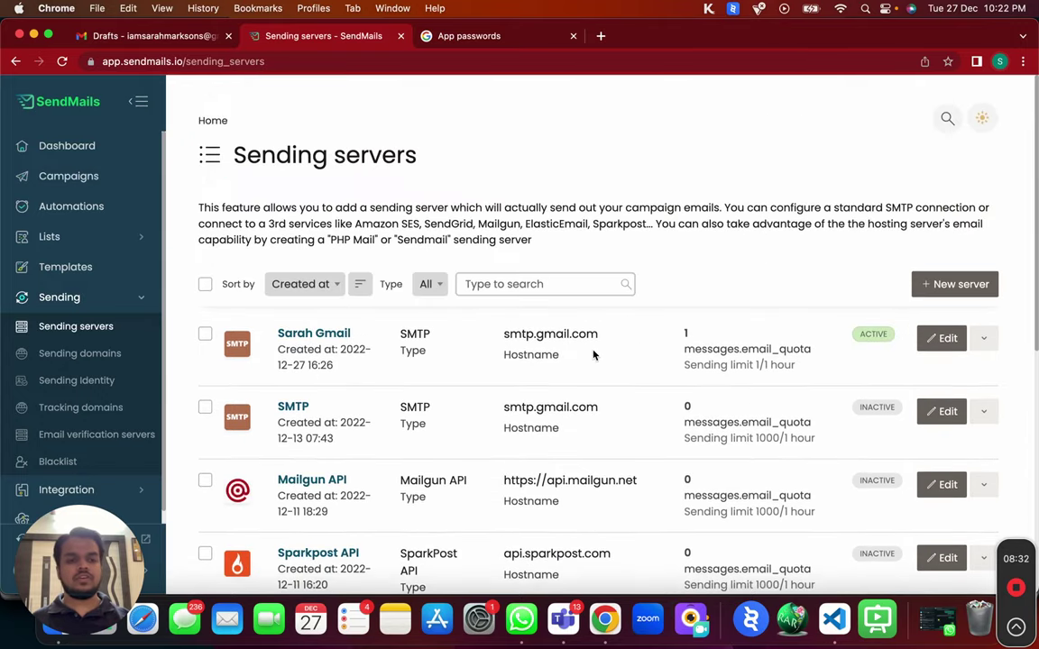
Start a new sending server with SMTP as its type.
left_click(957, 280)
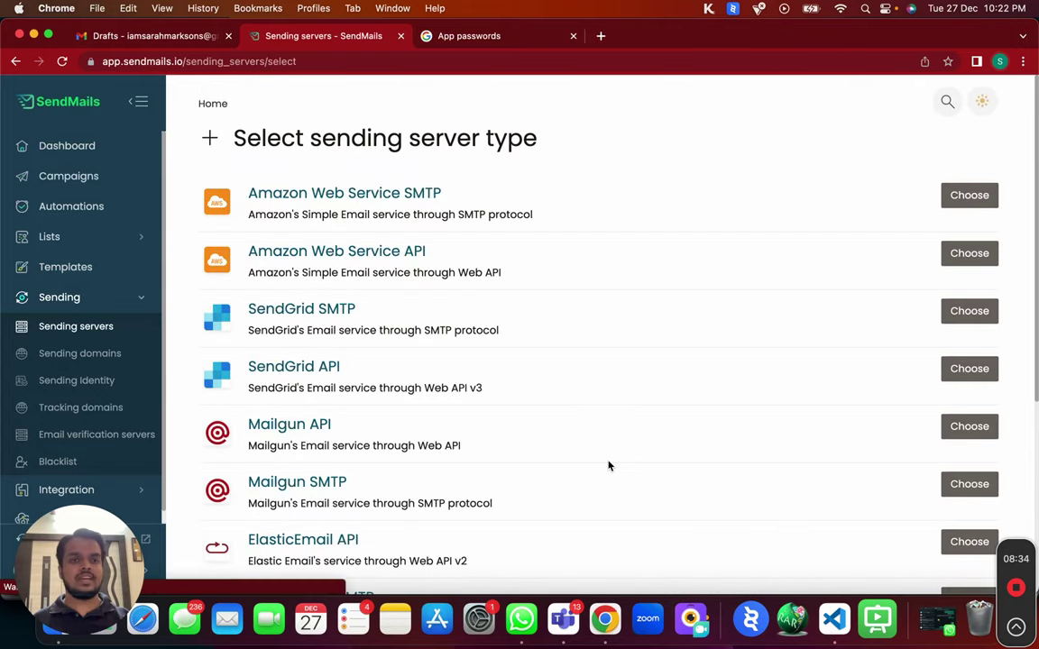
scroll(608, 465, "down", 5)
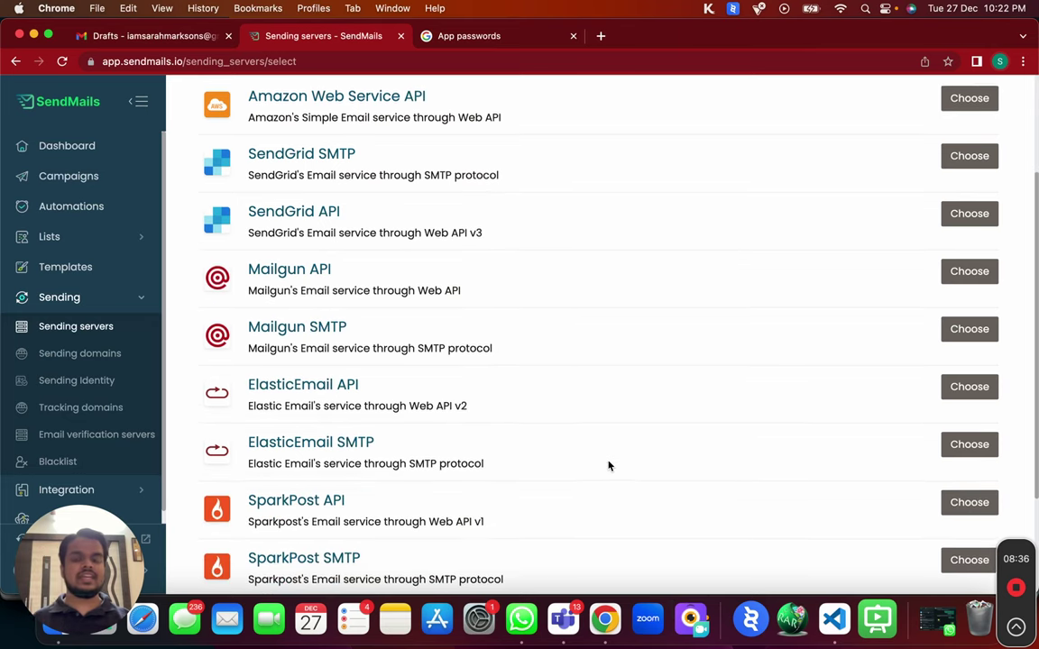
scroll(608, 466, "down", 5)
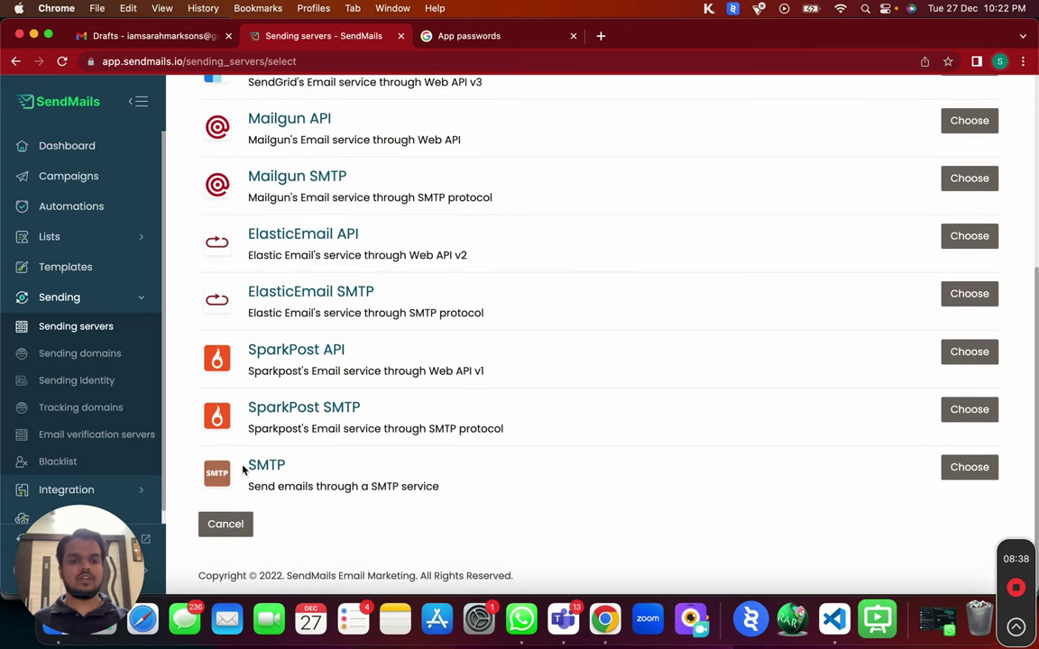
left_click(991, 483)
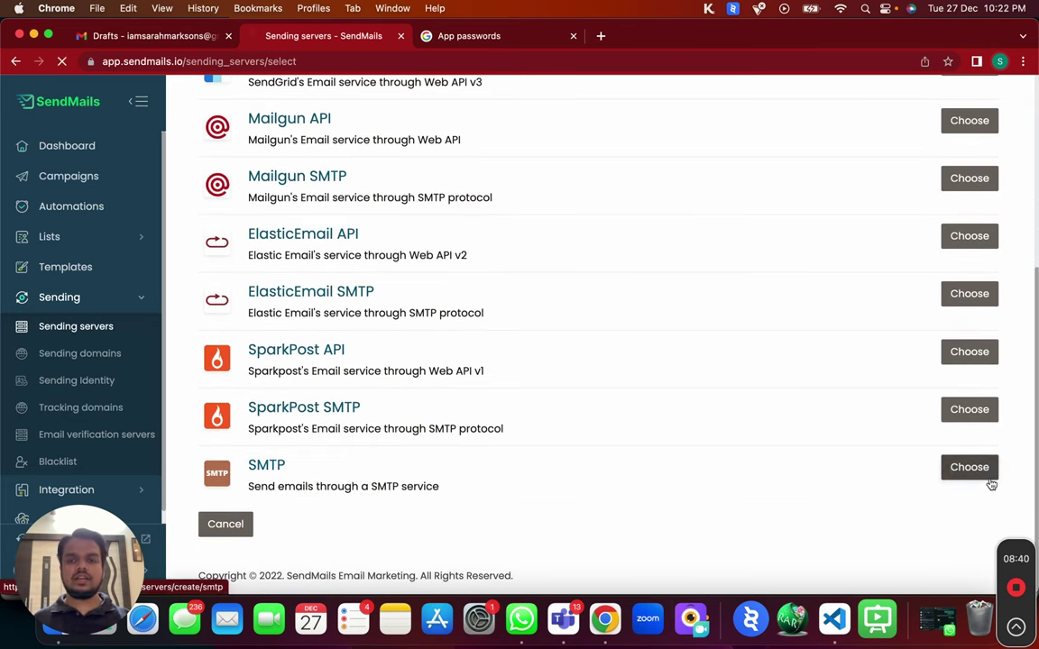
left_click(284, 268)
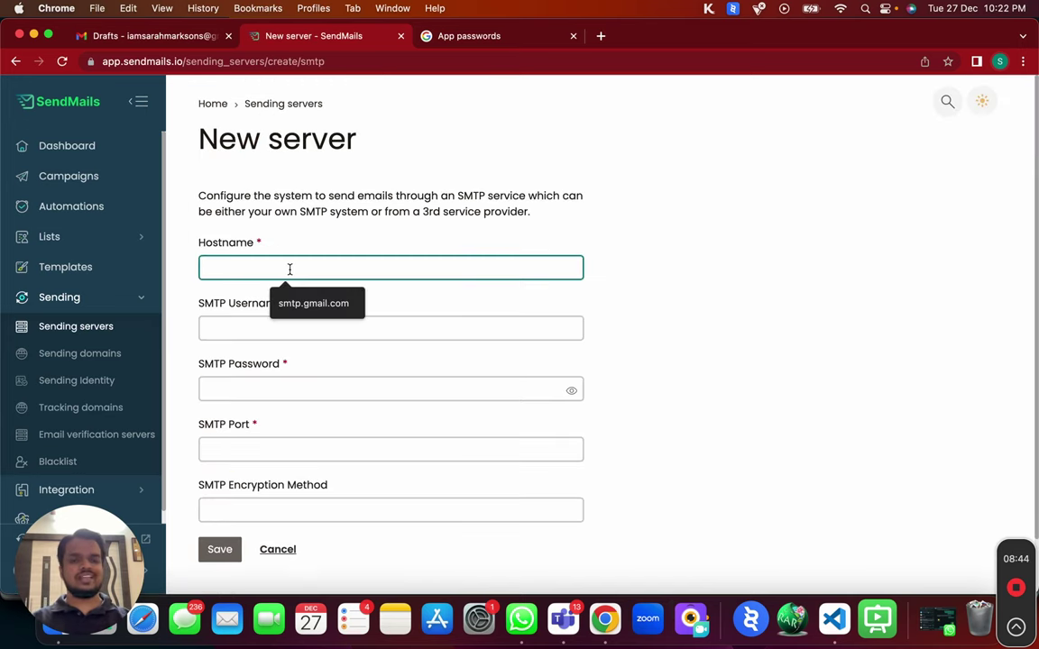
Set hostname smtp.gmail.com and paste the Gmail account address as the SMTP username.
left_click(292, 306)
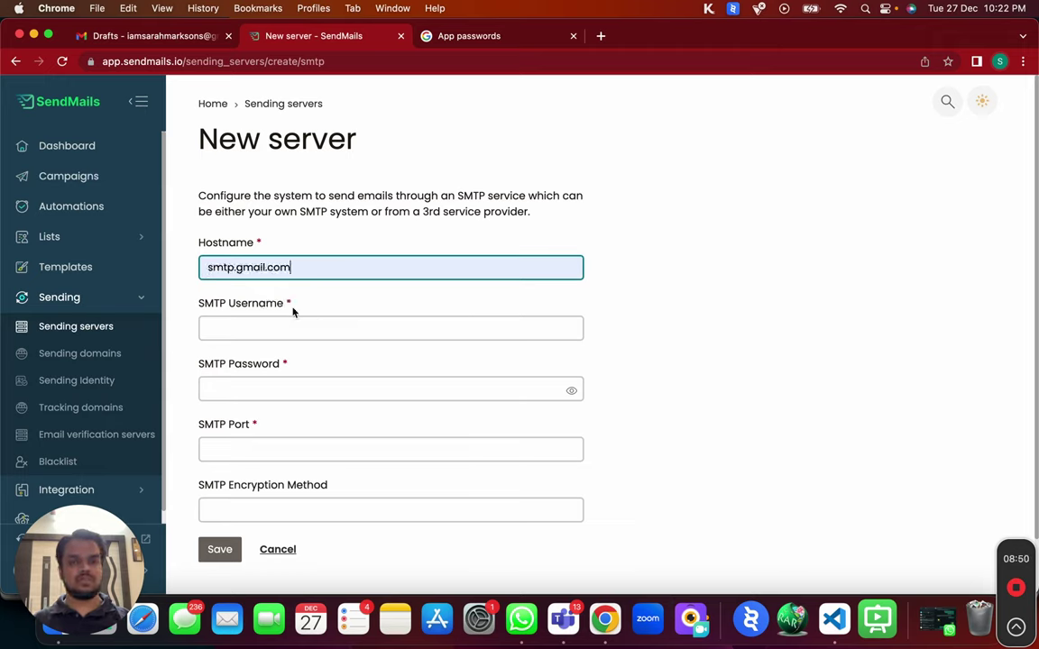
left_click_drag(203, 267, 283, 277)
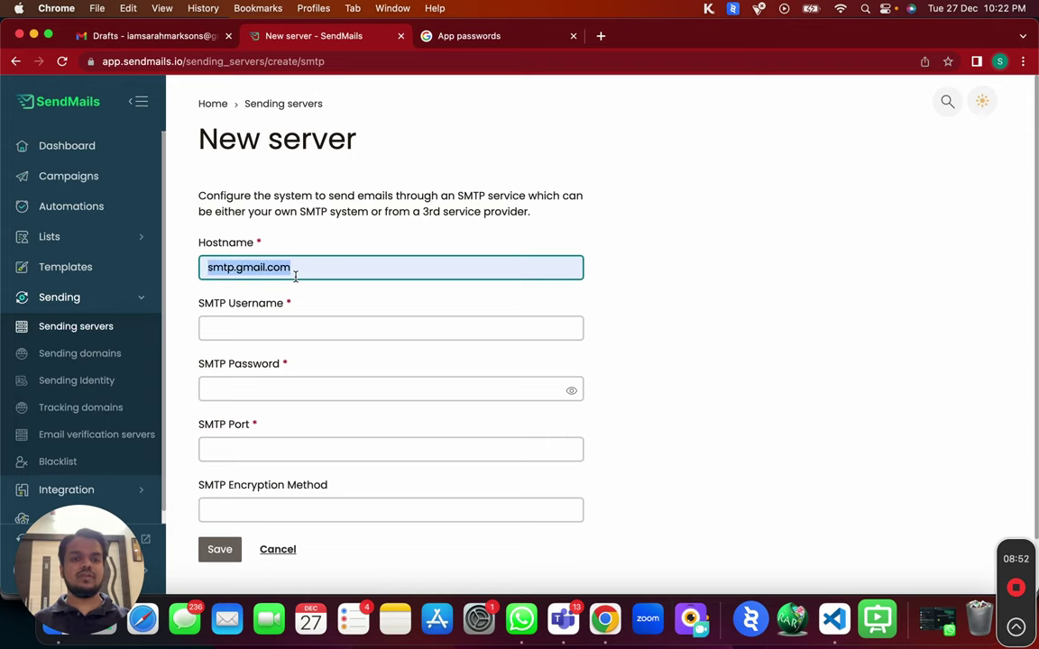
left_click(251, 334)
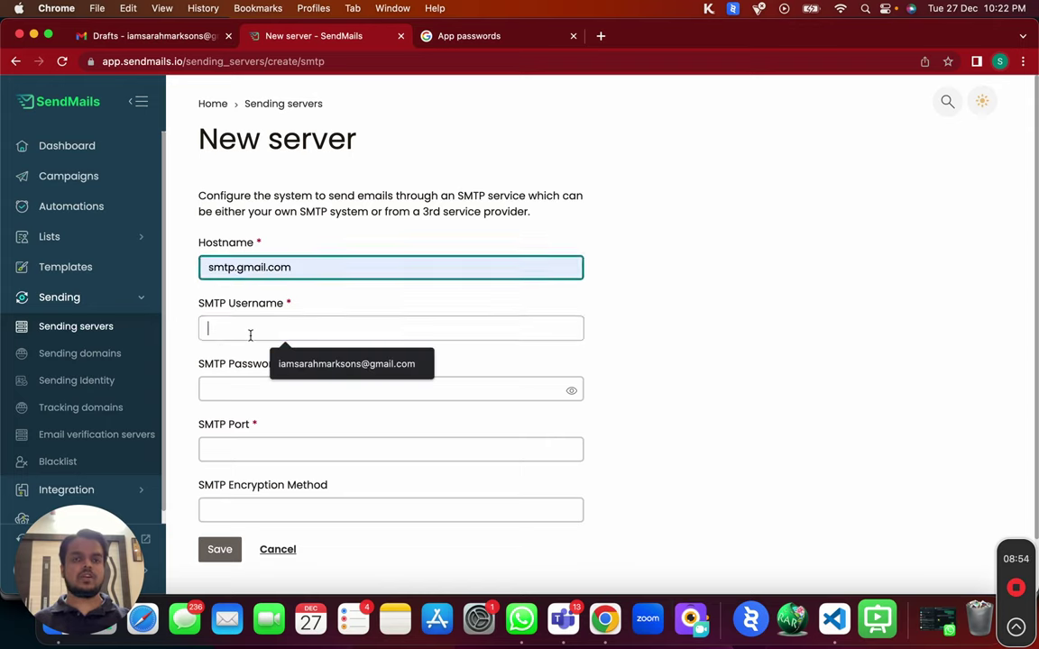
left_click(120, 38)
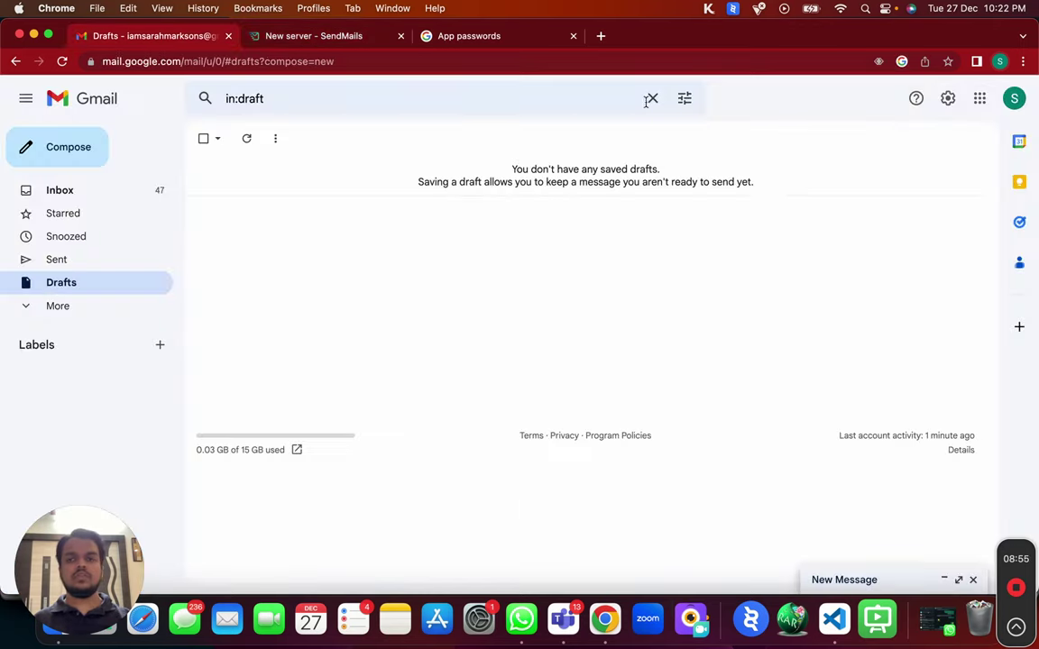
left_click(1014, 98)
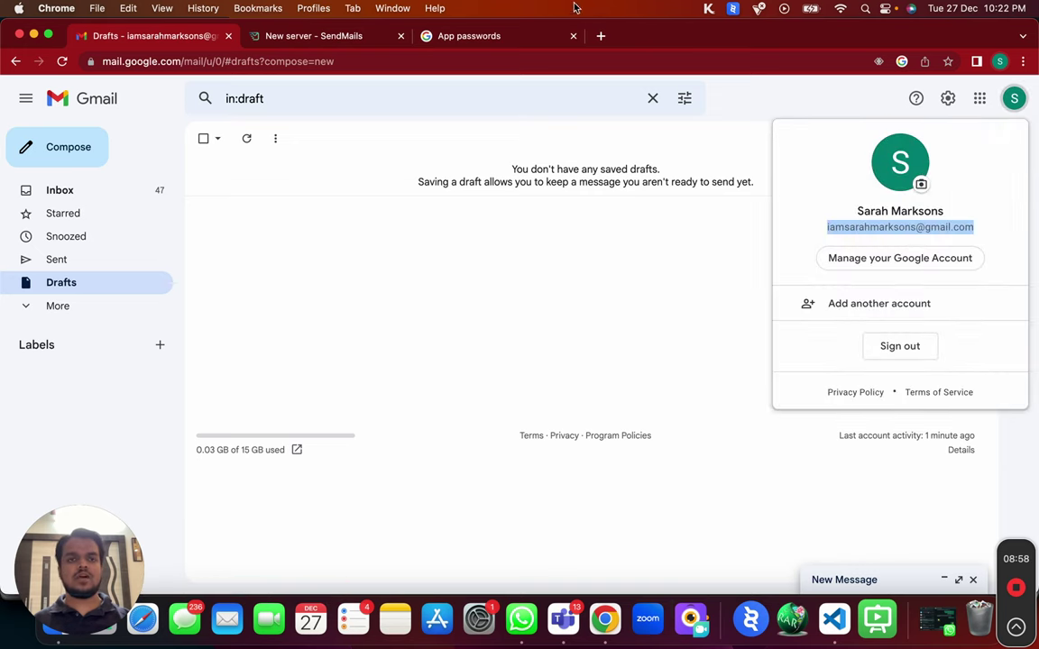
left_click(314, 36)
key("super+v")
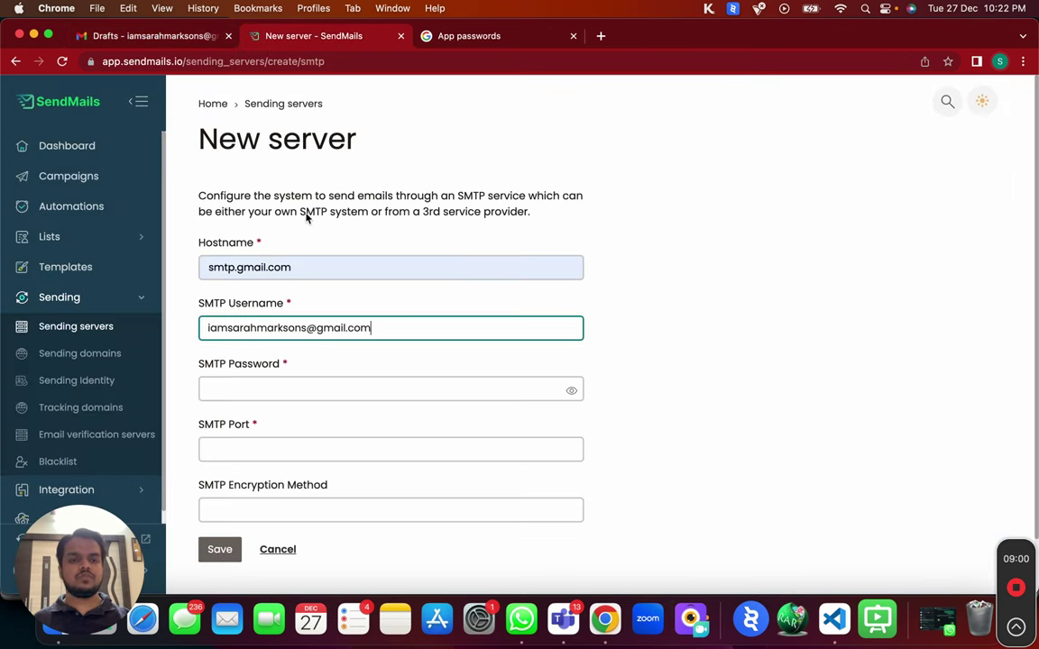
Paste the app password, set port 465 with SSL encryption, and save the server.
left_click(297, 389)
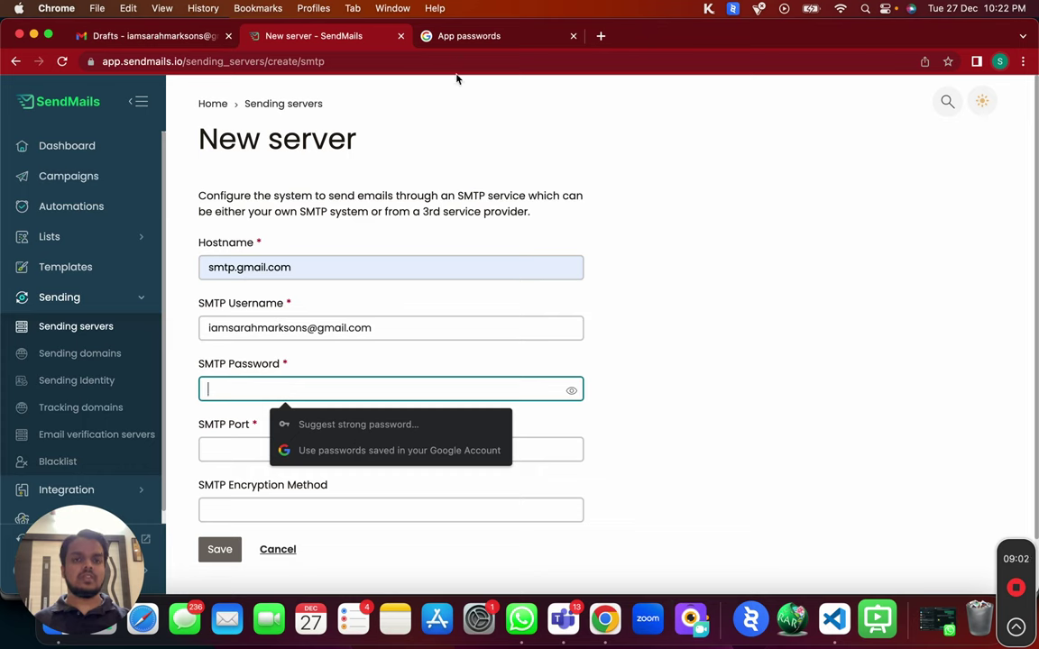
left_click(473, 37)
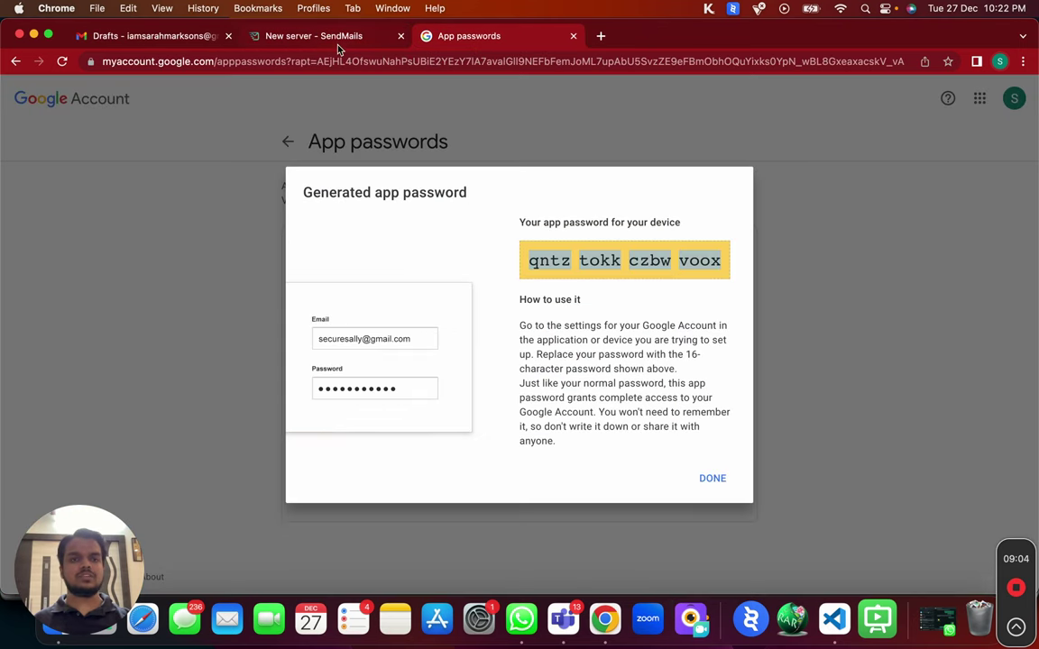
left_click(304, 38)
key("super+v")
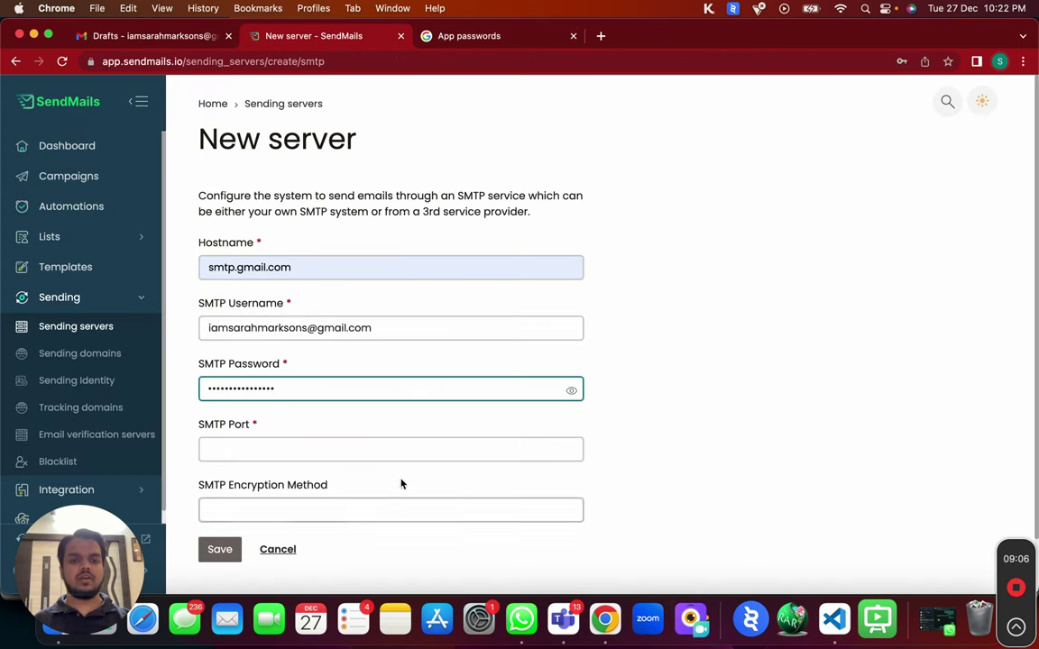
left_click(418, 450)
type("465")
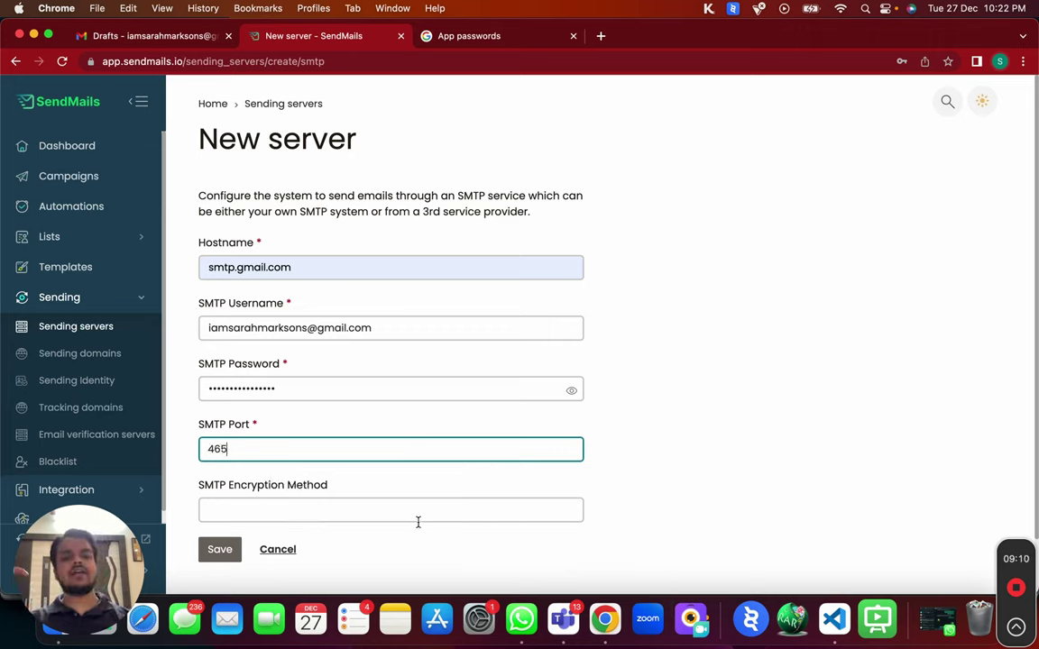
left_click(418, 514)
left_click(285, 546)
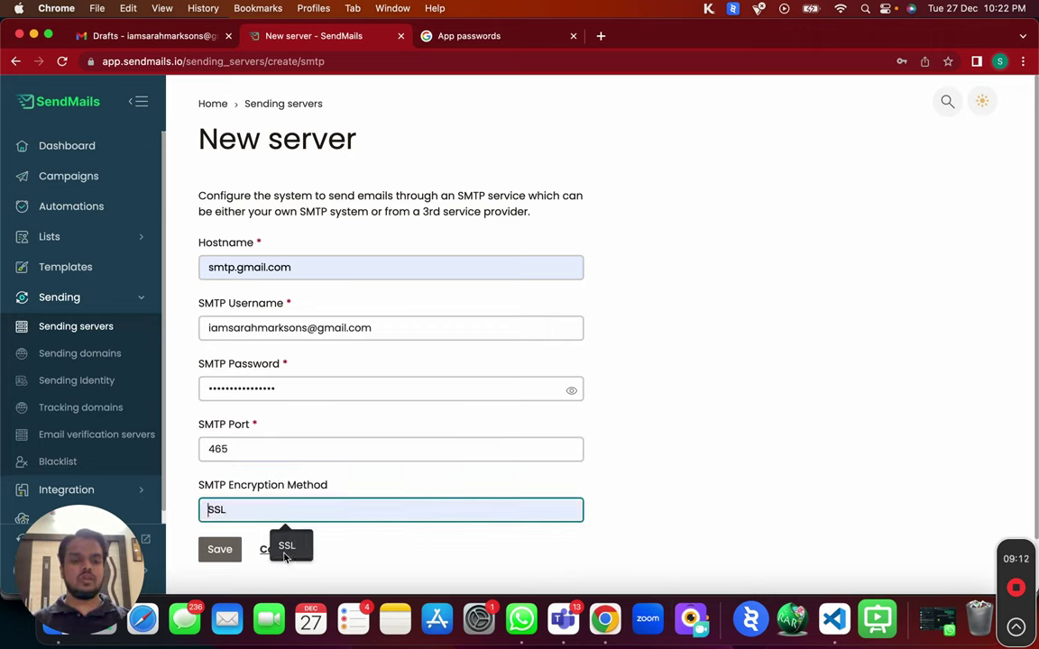
scroll(275, 534, "down", 2)
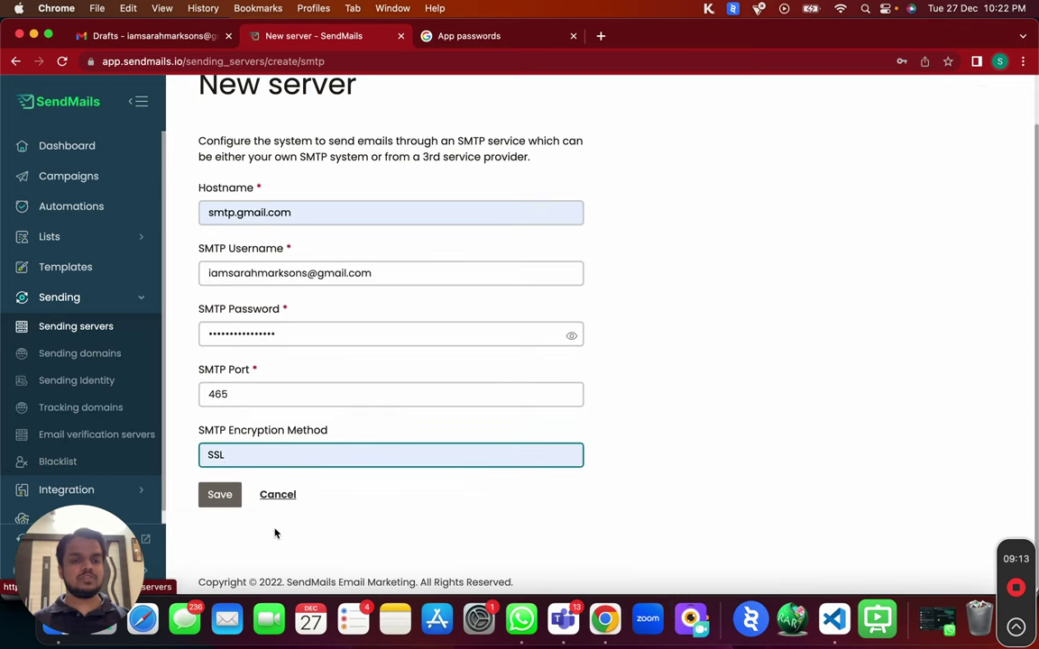
left_click(221, 502)
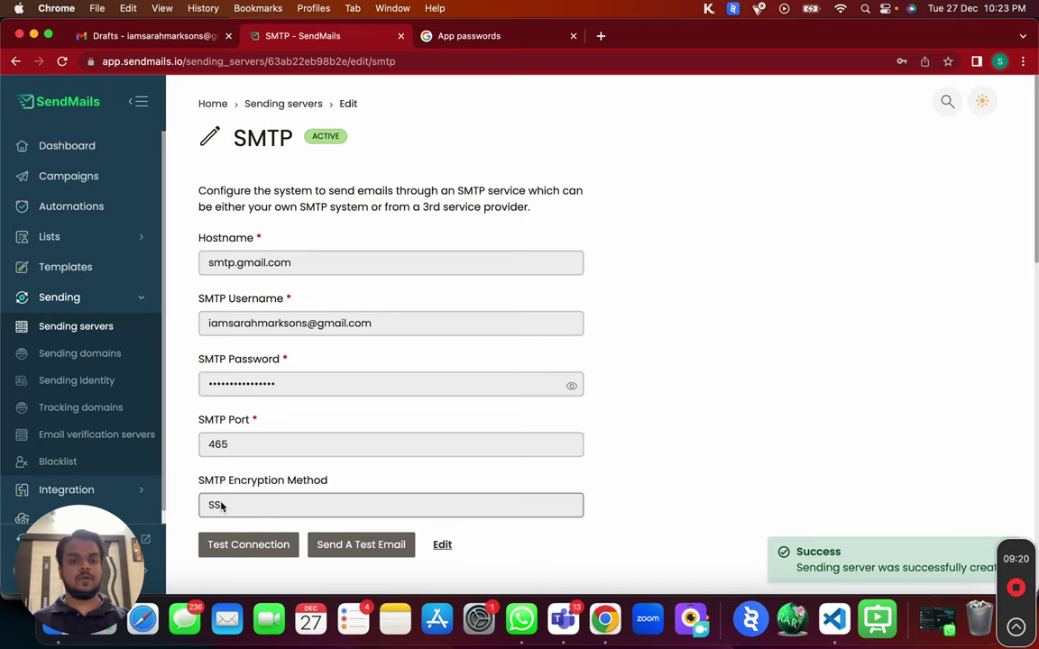
Open the Send A Test Email form, close it unsent, and scroll to Configuration settings.
scroll(226, 505, "down", 3)
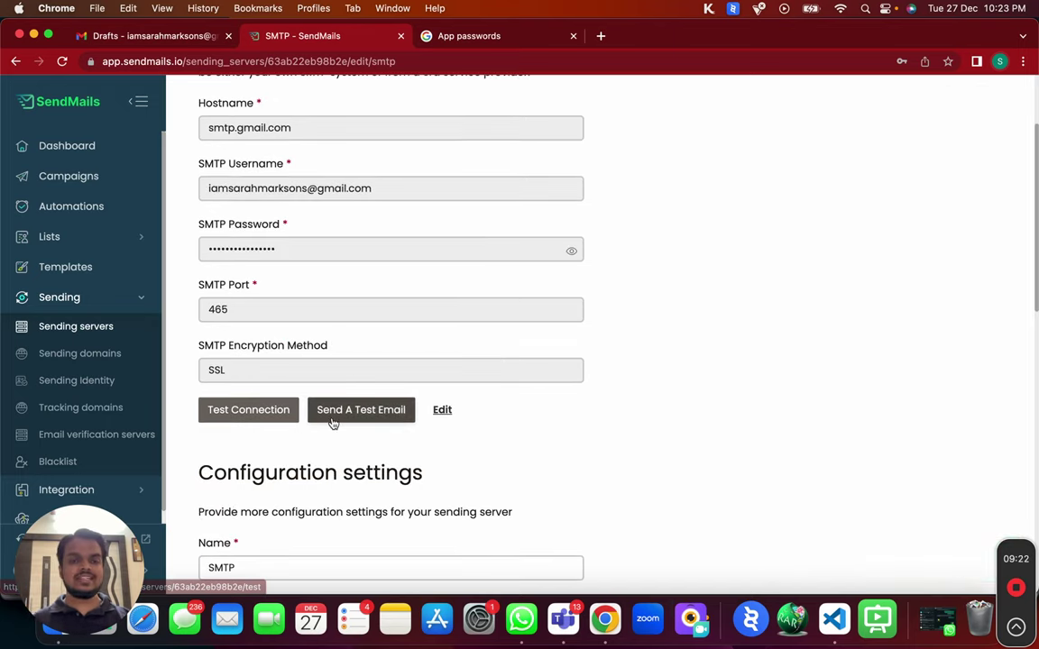
left_click(331, 421)
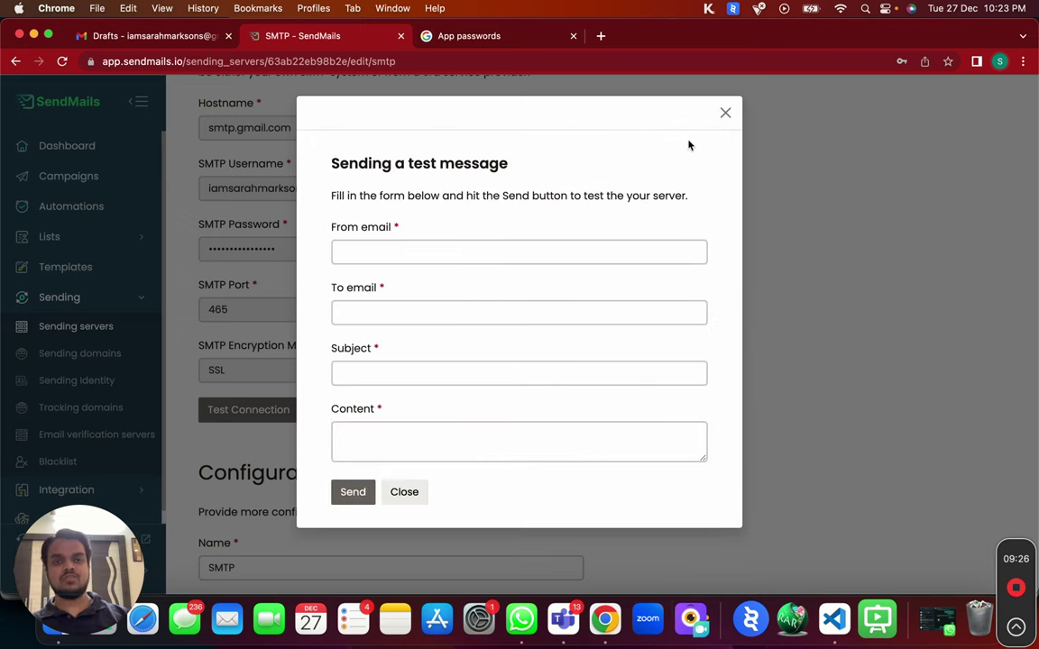
left_click(726, 113)
scroll(628, 361, "down", 2)
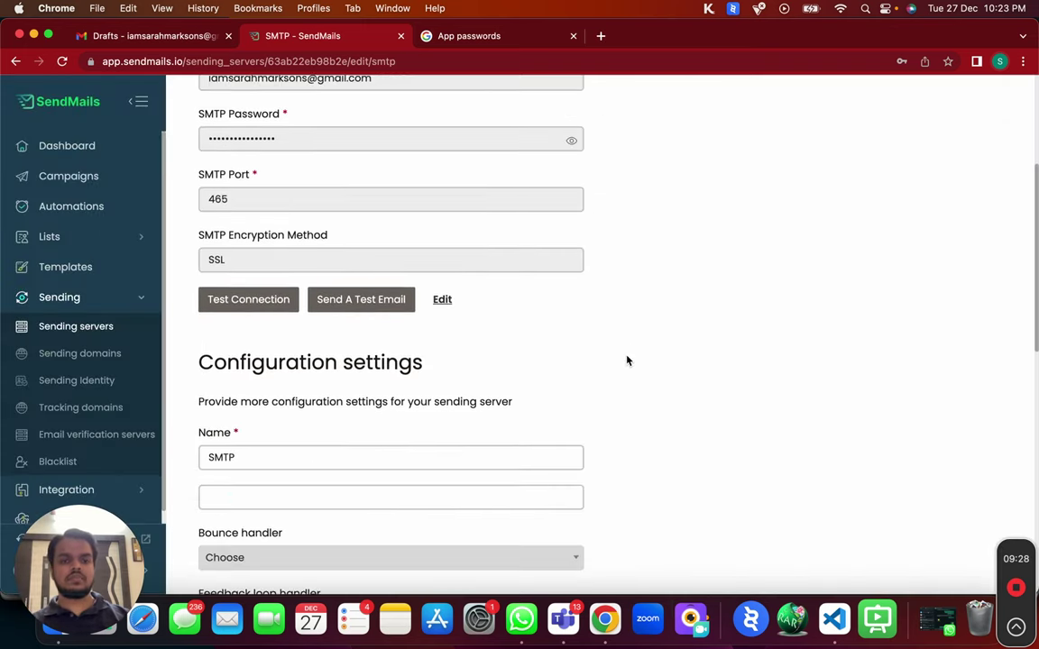
scroll(627, 361, "down", 5)
left_click(317, 228)
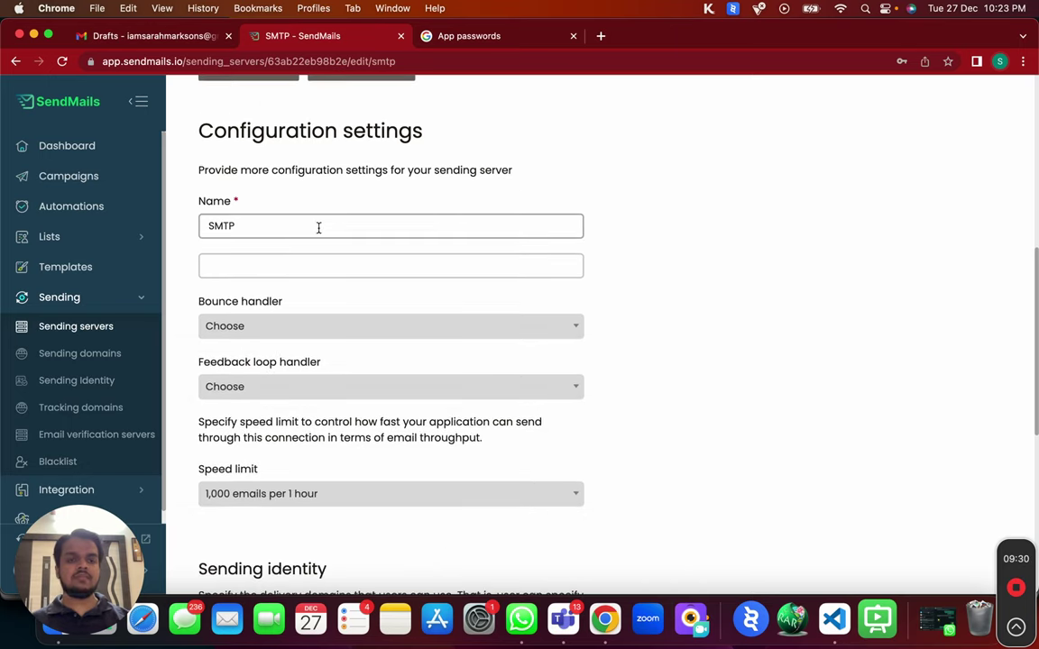
Rename the server from SMTP to the sender's first name and paste the Gmail address below it.
double_click(319, 226)
type("Sarah")
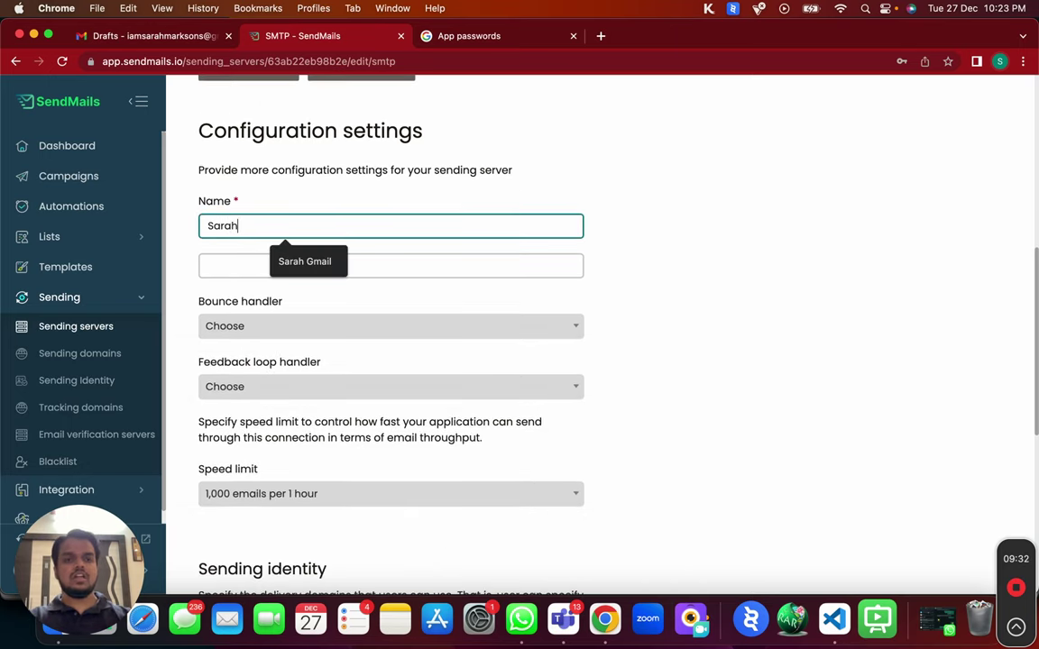
scroll(271, 271, "up", 10)
left_click(204, 322)
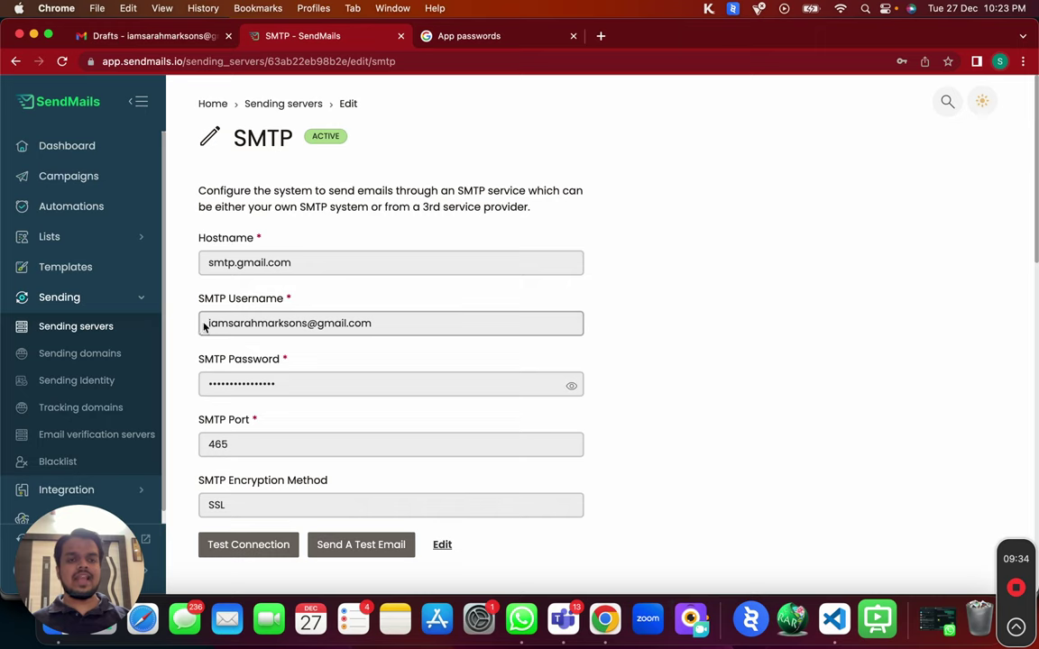
key("super+a")
key("super+c")
scroll(216, 325, "down", 9)
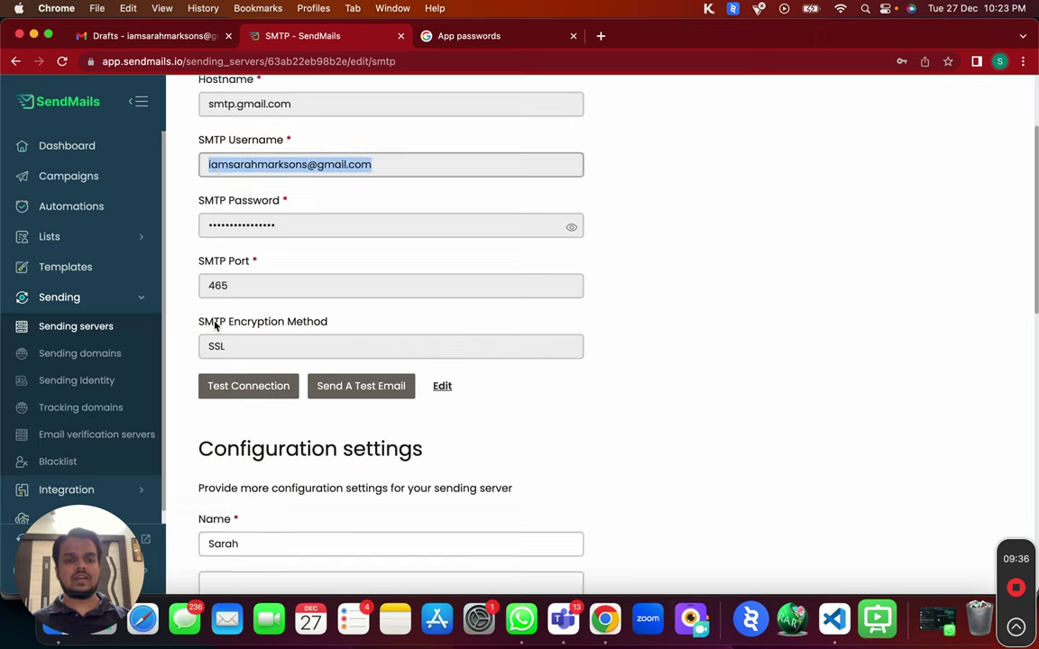
left_click(226, 319)
key("super+v")
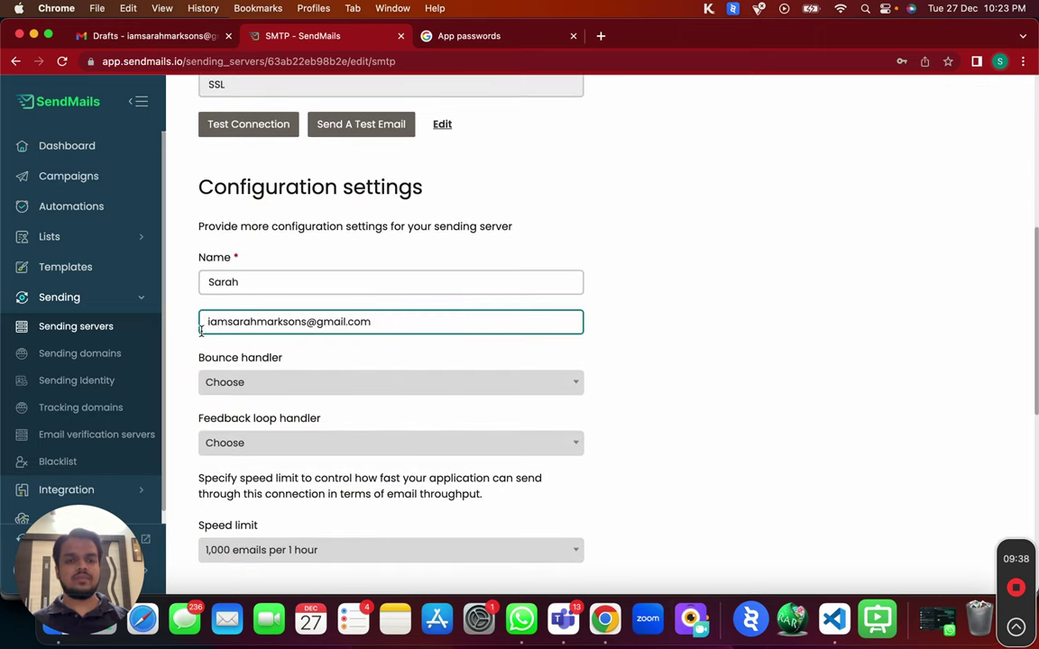
key("super+a")
scroll(409, 322, "down", 4)
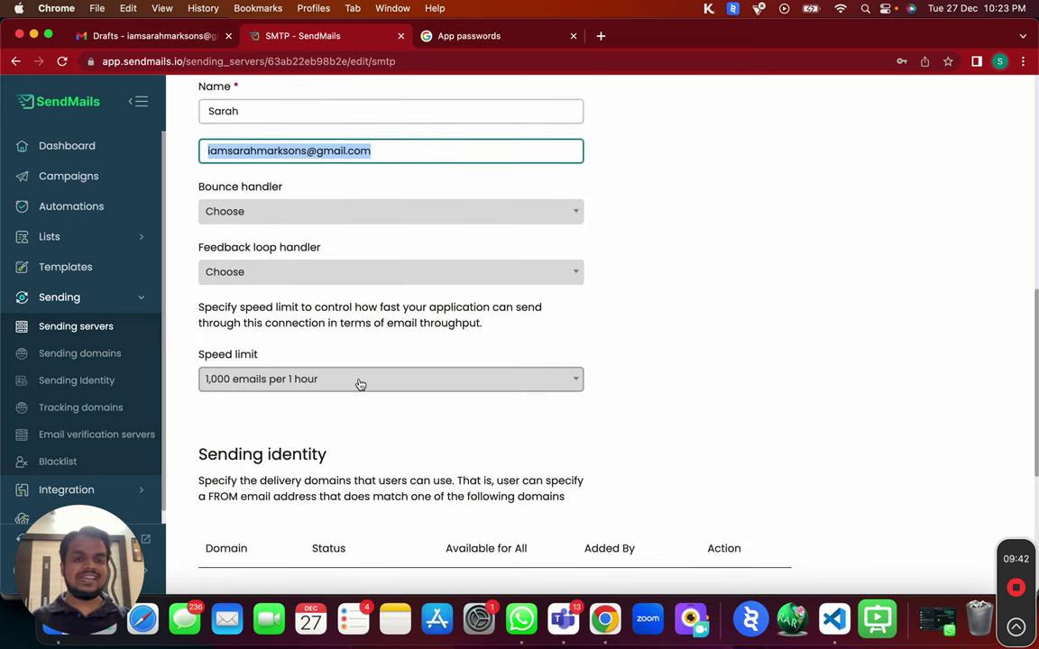
left_click(360, 384)
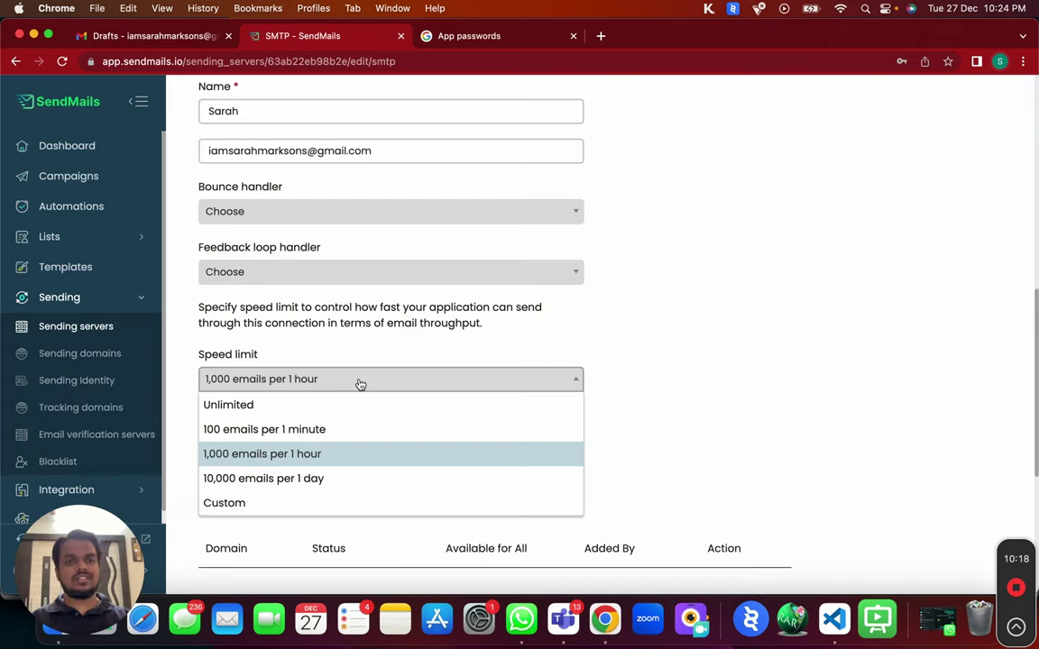
Set a custom speed limit of 1 email per 1 hour and save the server.
left_click(290, 502)
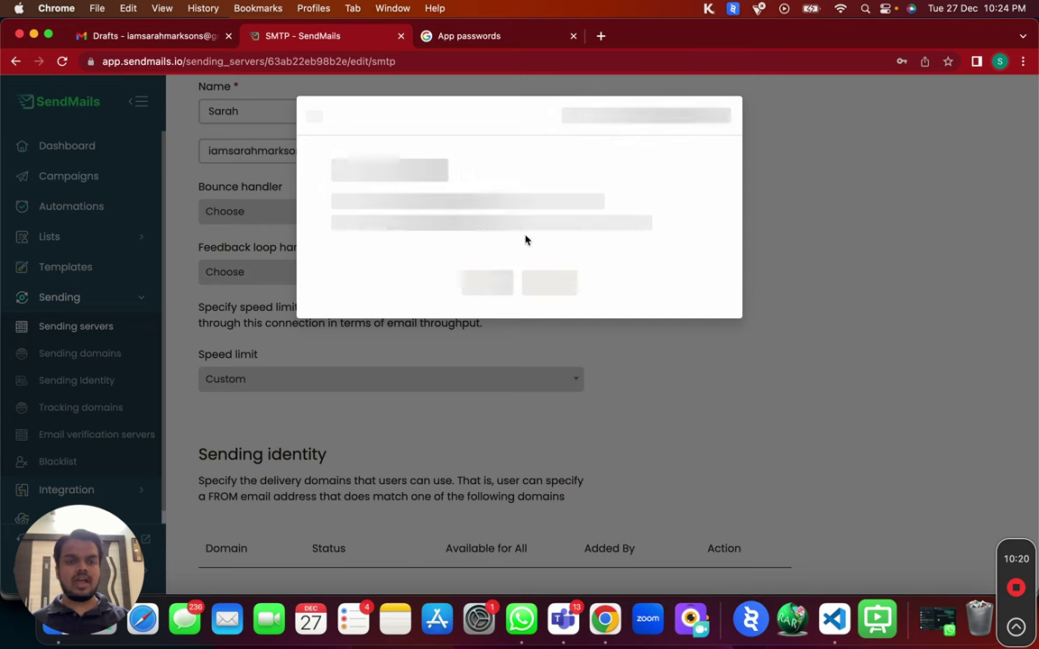
double_click(401, 302)
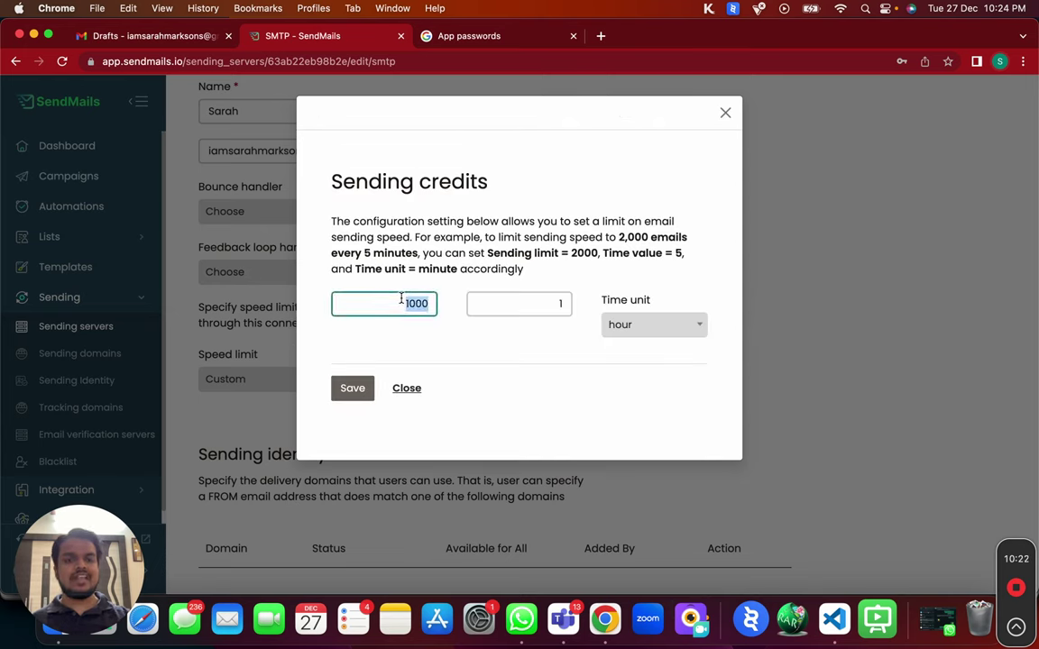
type("1")
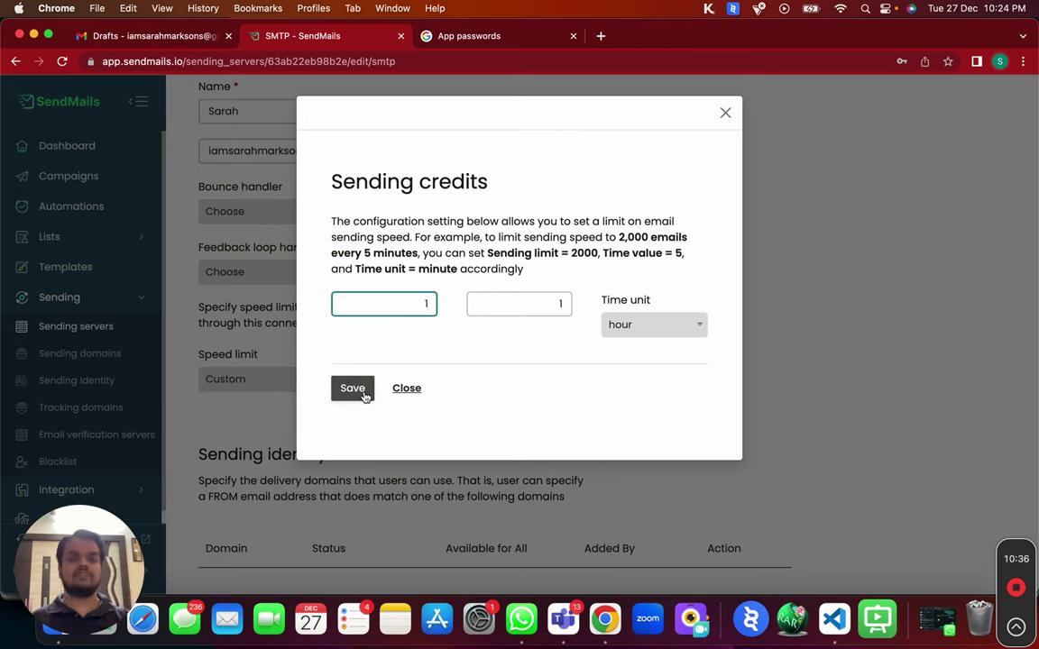
left_click(364, 396)
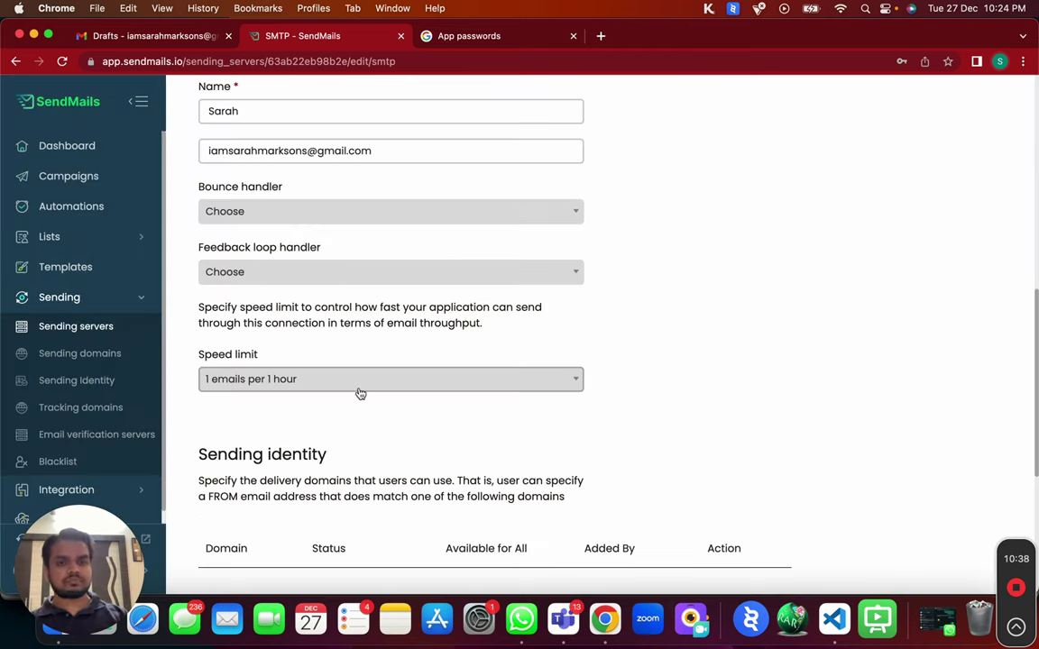
scroll(360, 394, "down", 5)
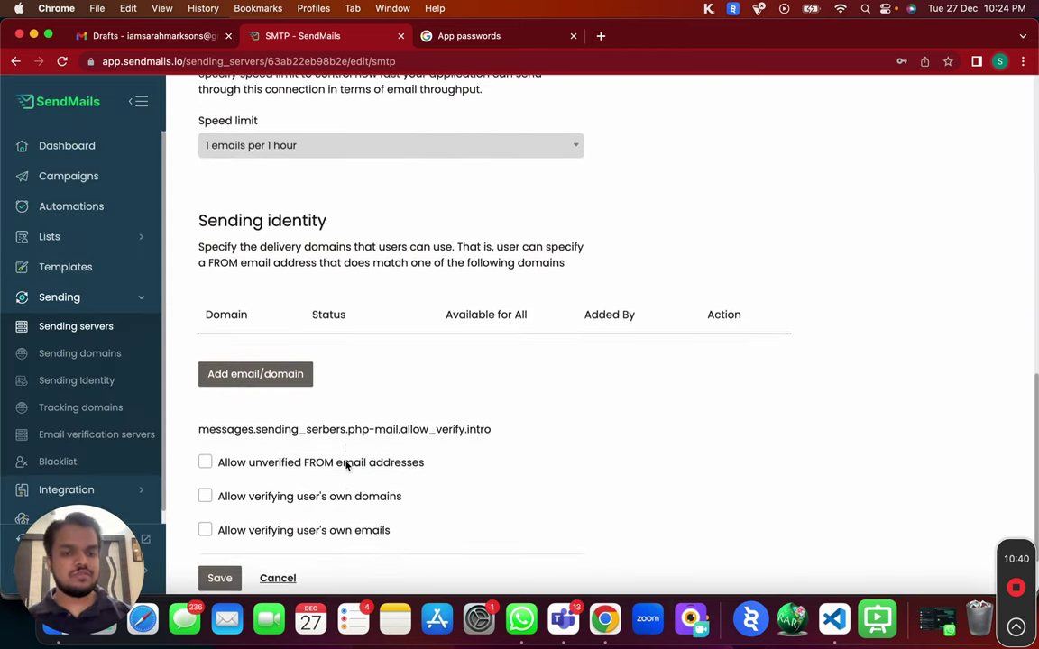
left_click(219, 566)
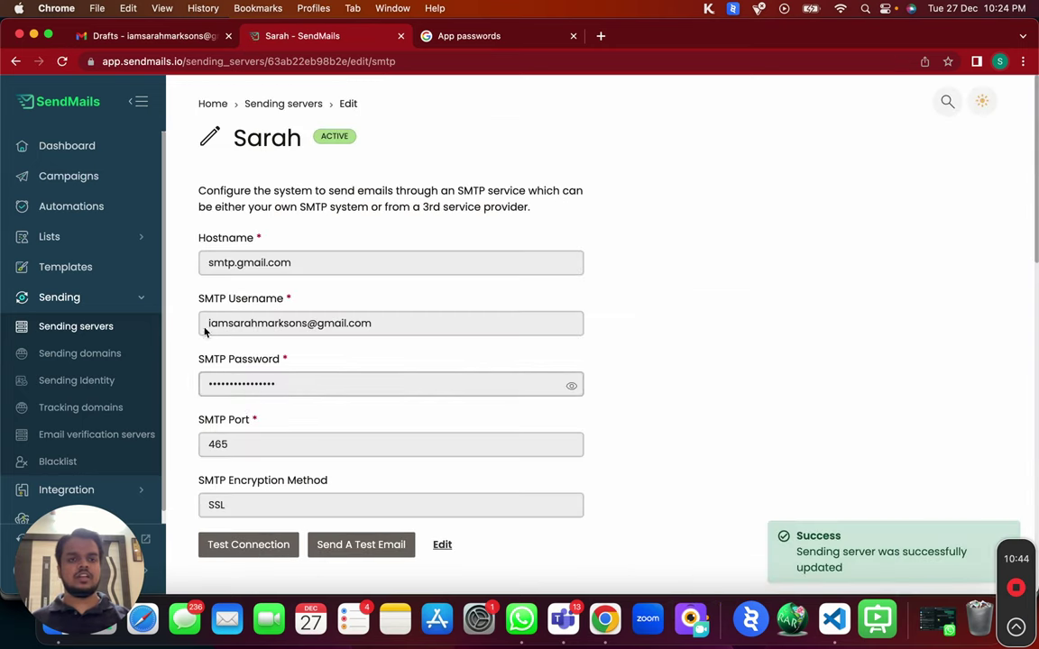
Return to the Sending servers list showing the new server active at 1 per hour.
scroll(388, 398, "down", 1)
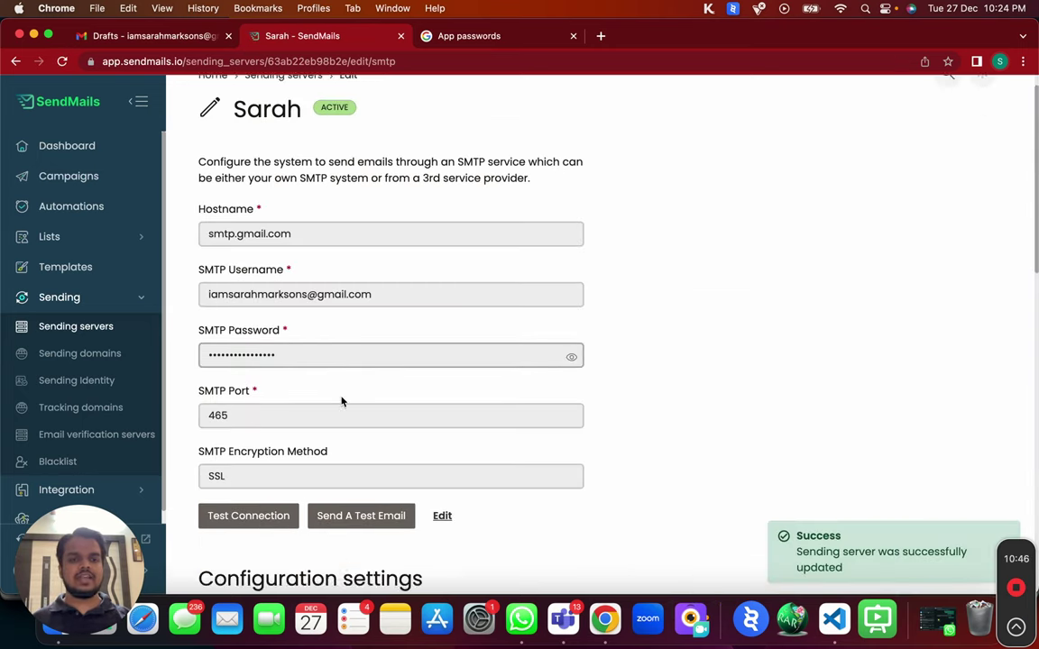
scroll(341, 401, "down", 5)
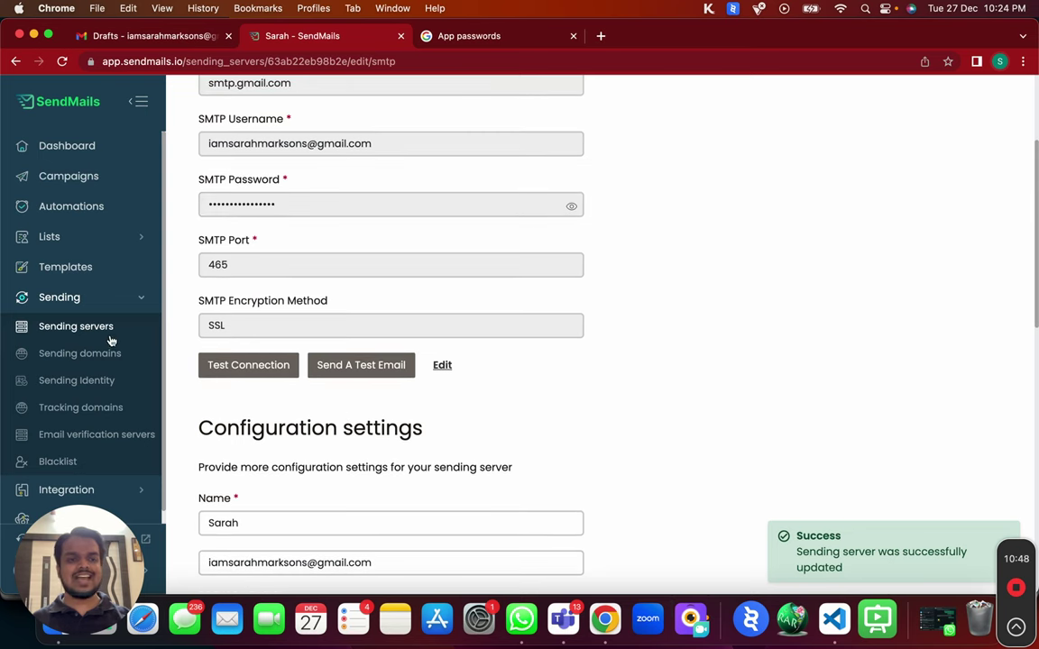
left_click(99, 328)
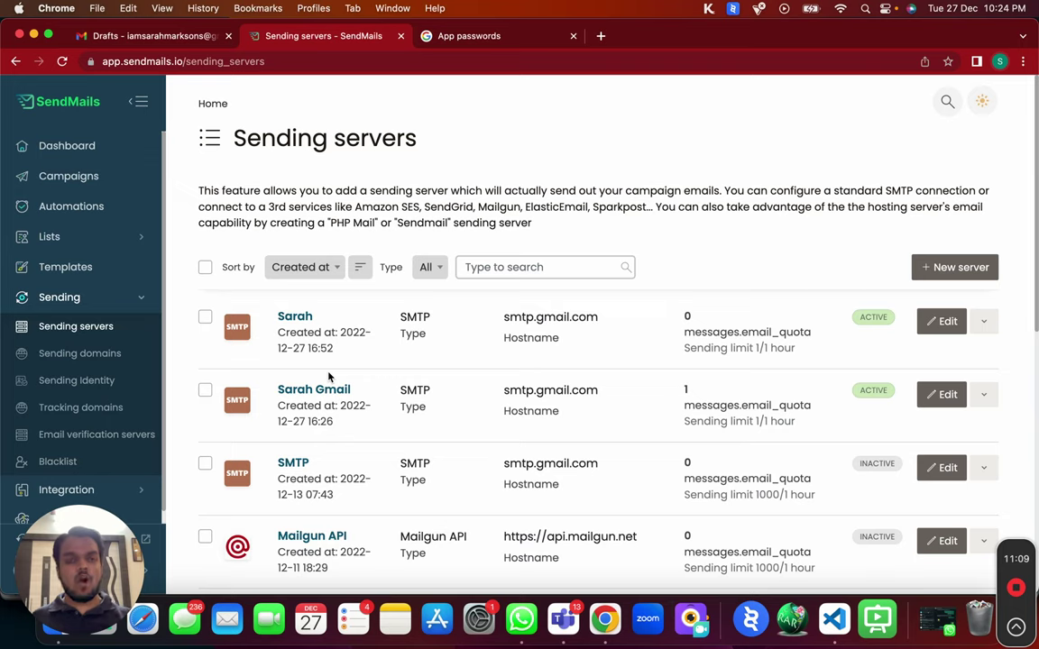
left_click(54, 242)
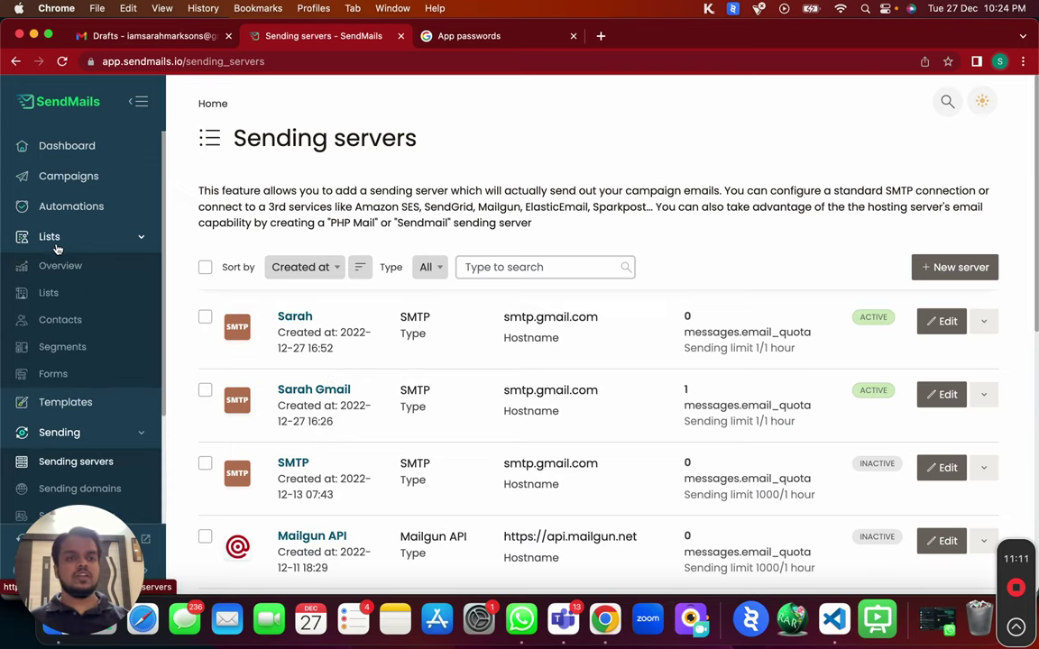
Open the mailing lists page and clear the prefilled company name.
left_click(50, 294)
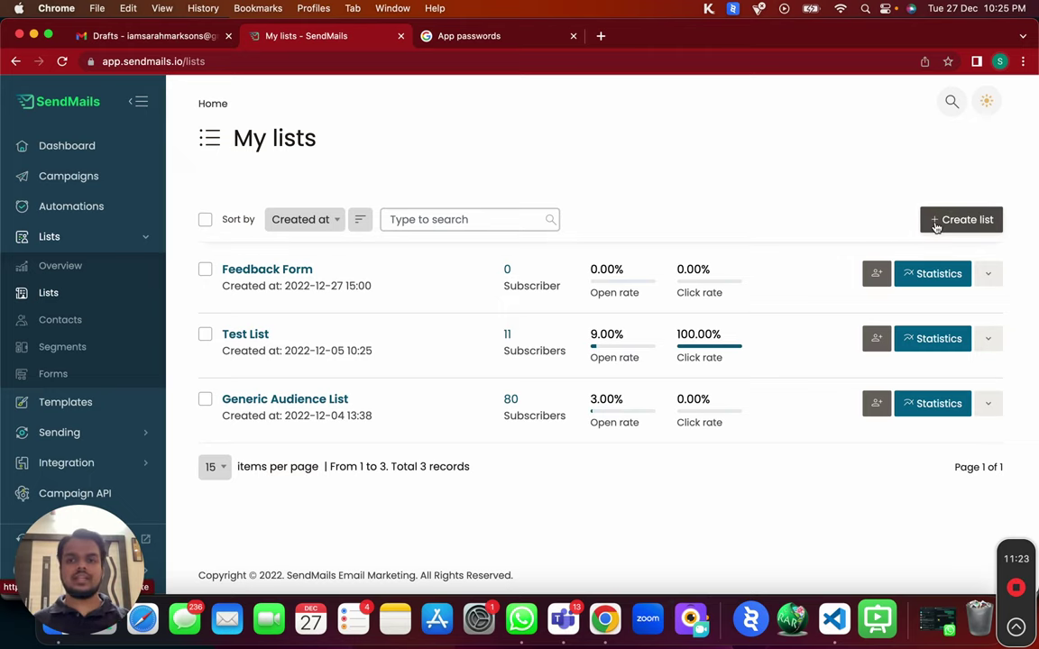
left_click(960, 220)
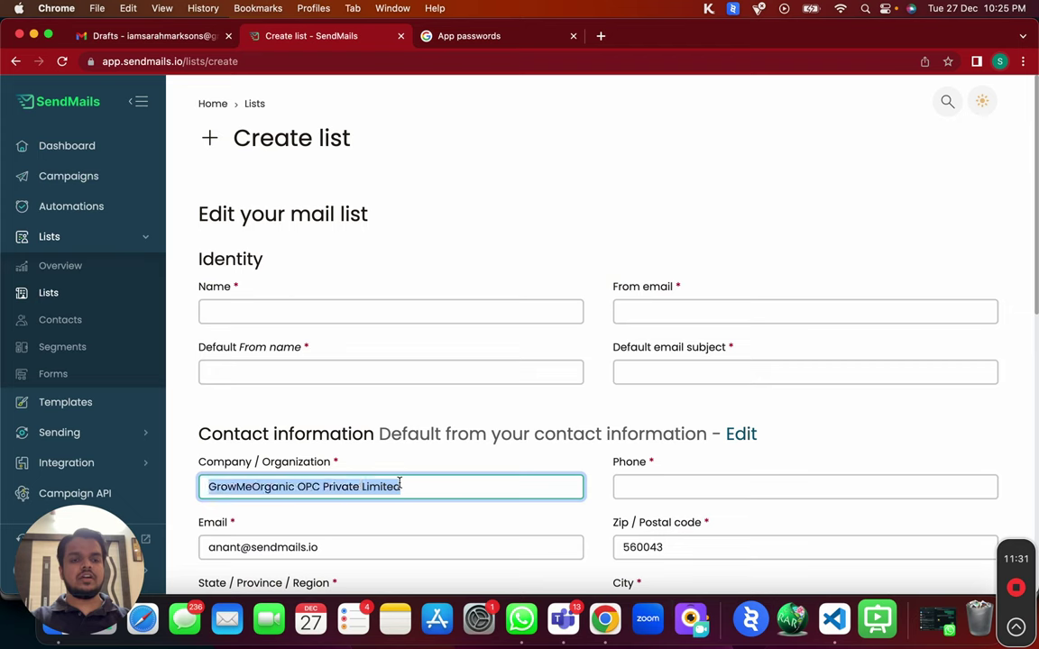
key("BackSpace")
Use only the two Gmail SMTP servers for the list instead of all sending servers.
scroll(387, 534, "down", 1)
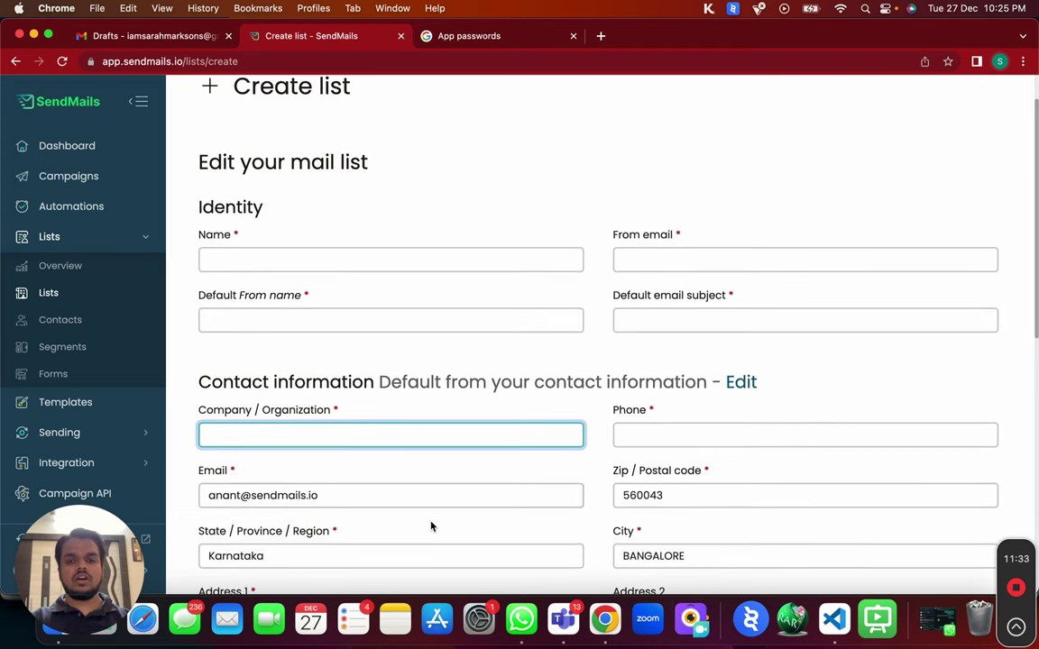
scroll(377, 518, "down", 10)
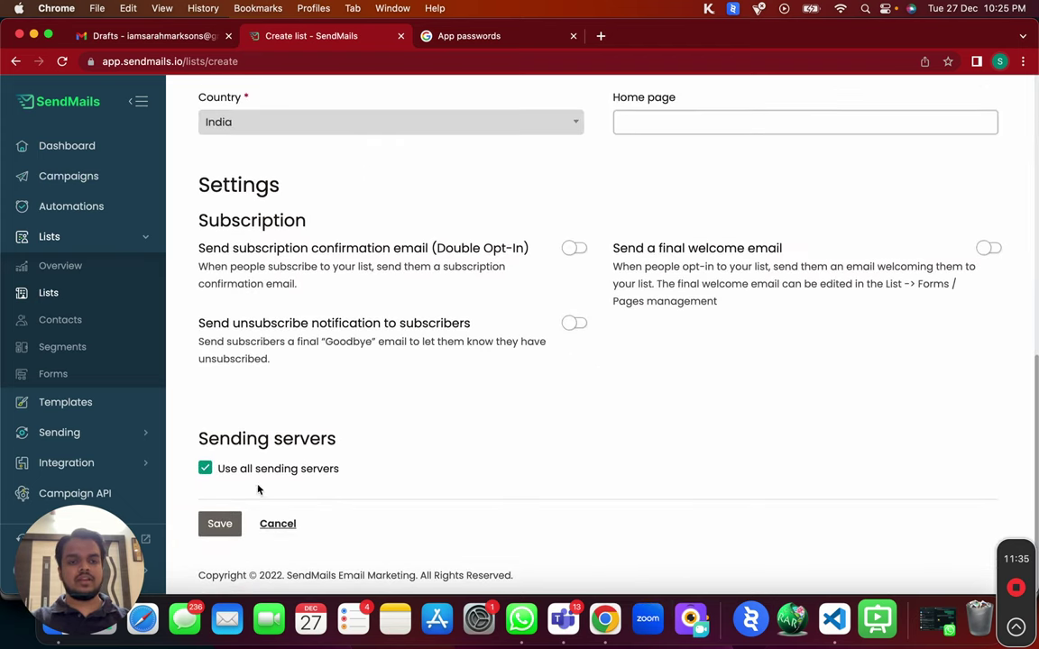
left_click(205, 469)
scroll(207, 472, "down", 3)
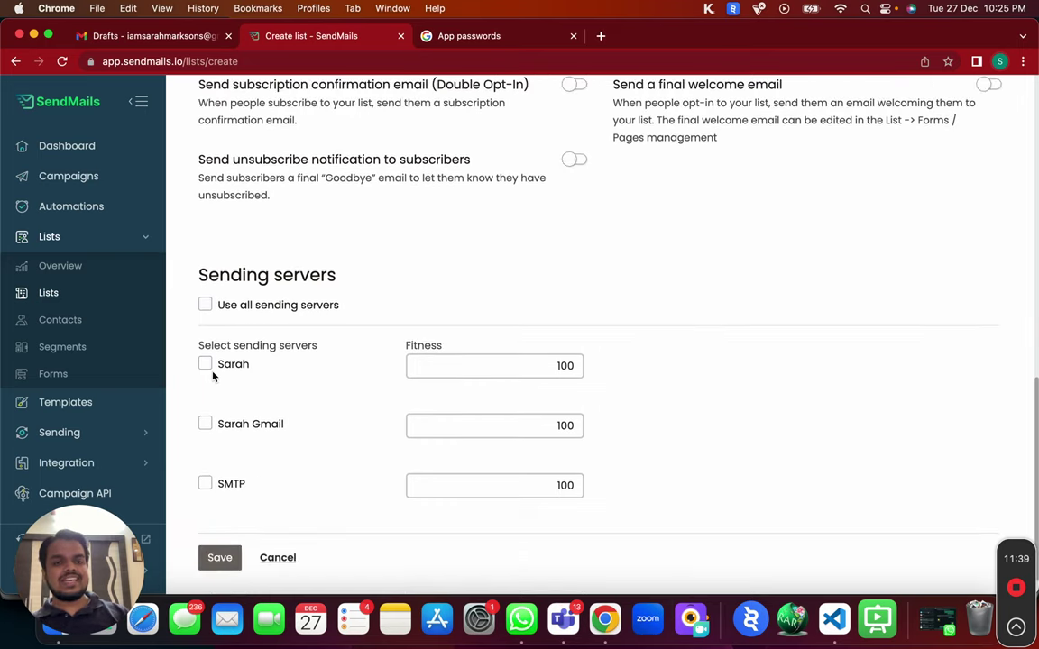
left_click(206, 429)
left_click(205, 366)
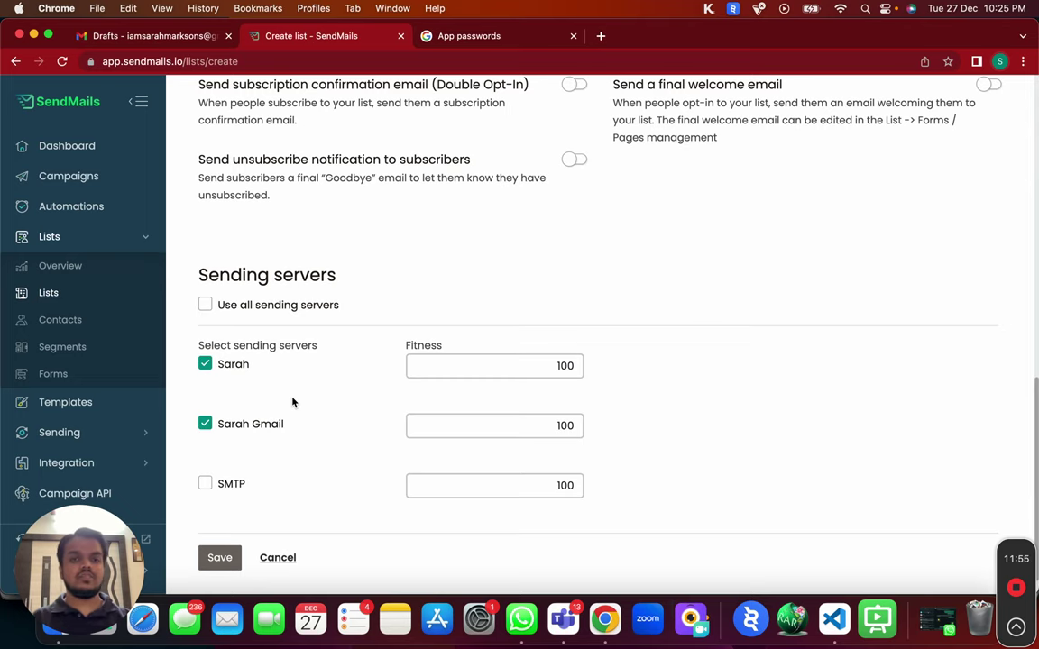
scroll(292, 402, "up", 10)
scroll(292, 402, "up", 2)
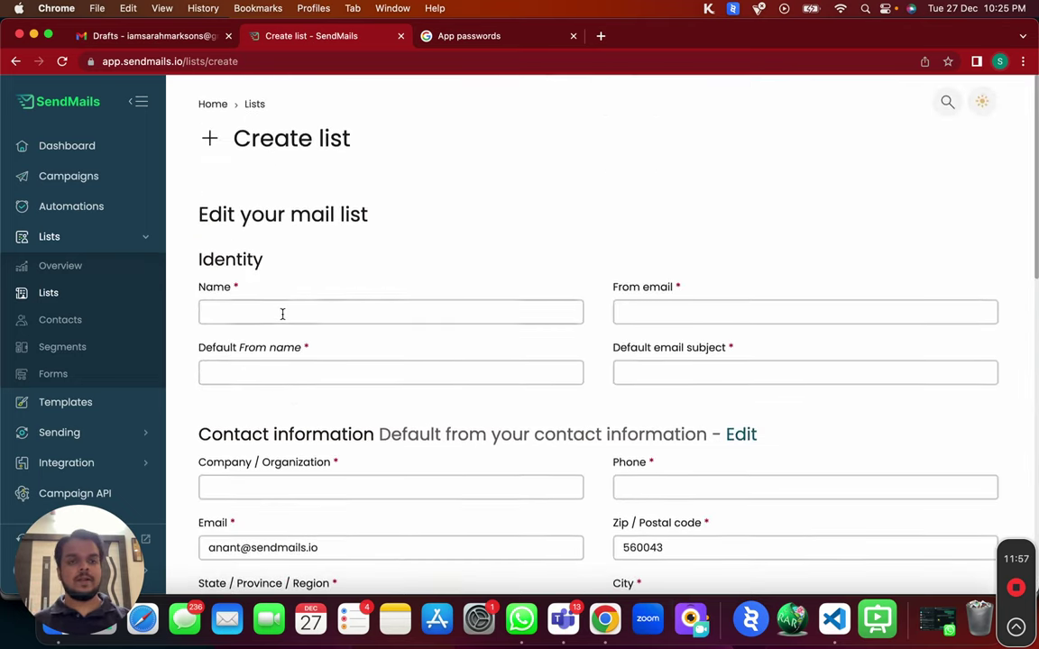
Name the list with the sender's first name and paste the Gmail address as From email.
left_click(282, 313)
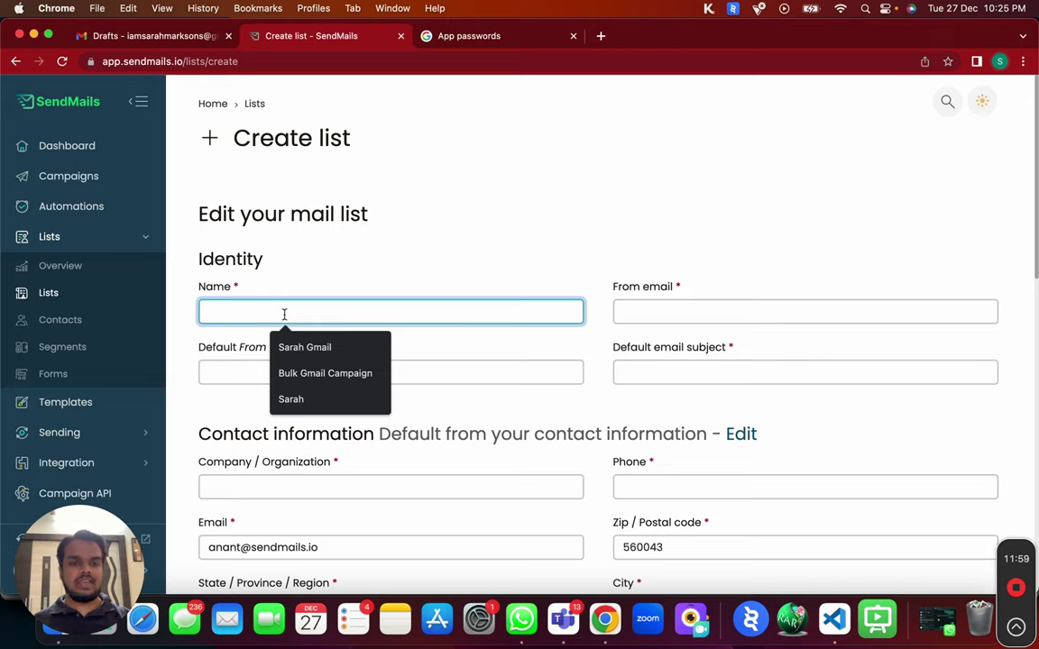
type("Sarah")
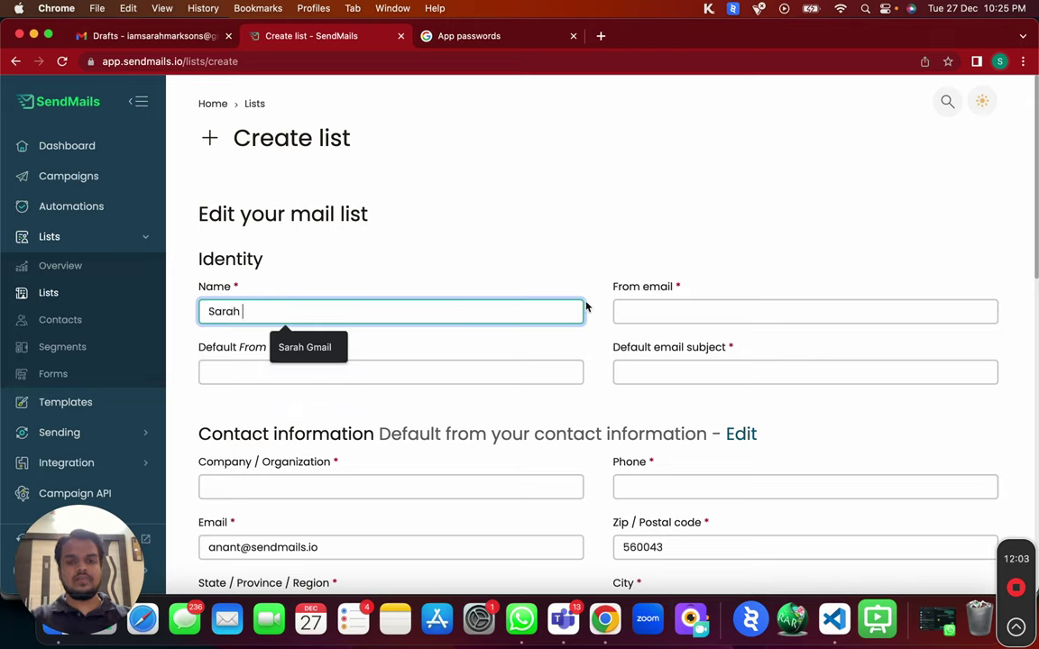
left_click(648, 308)
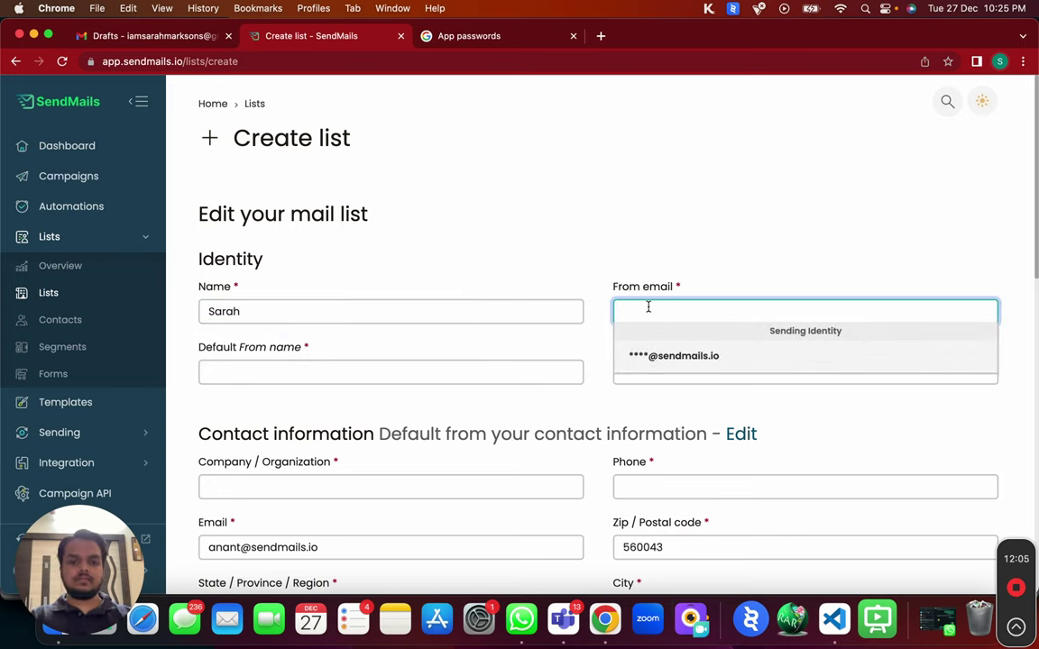
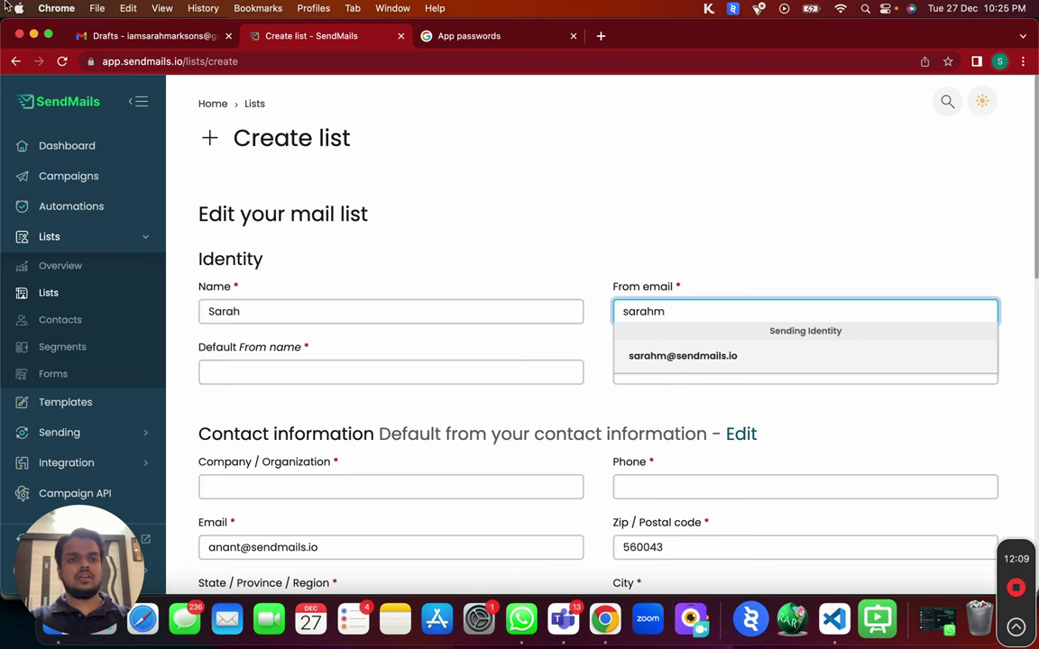
left_click(154, 36)
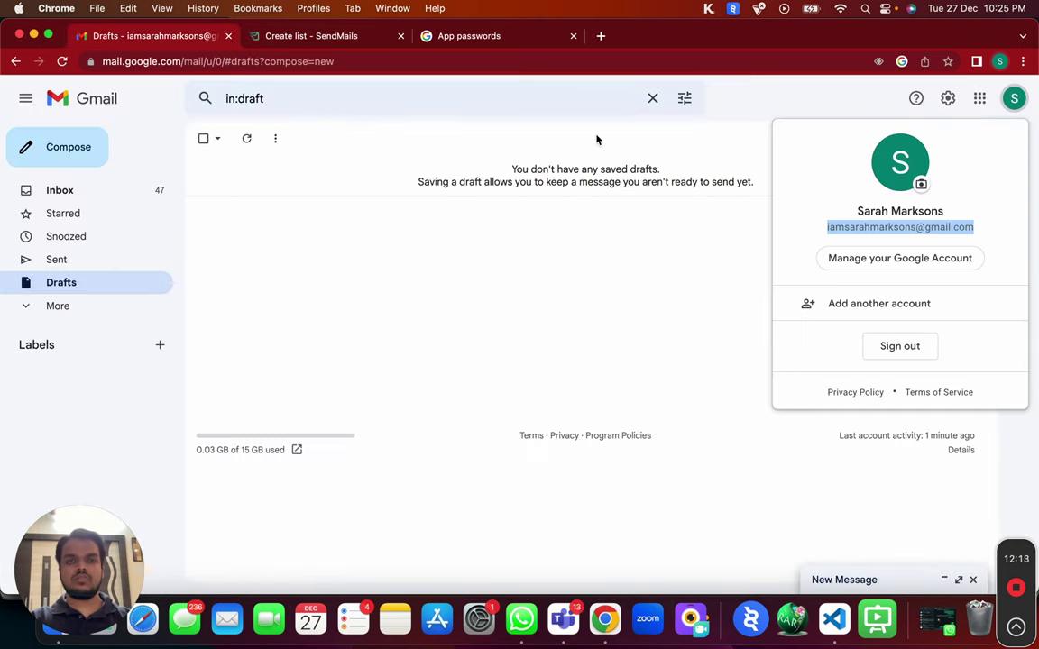
left_click(272, 36)
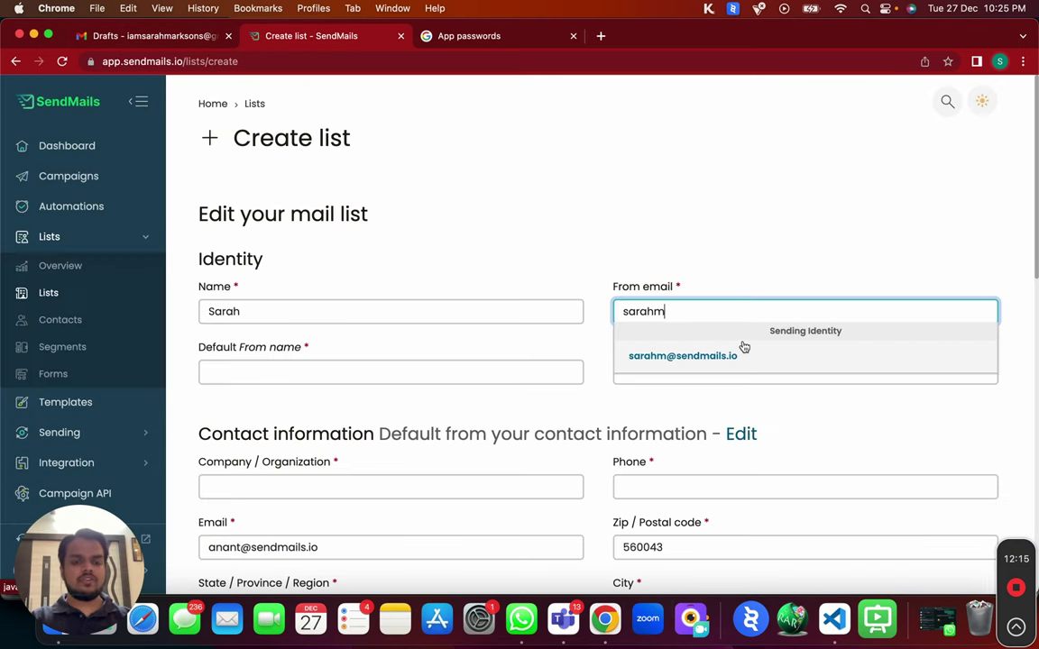
key("super+a")
key("super+v")
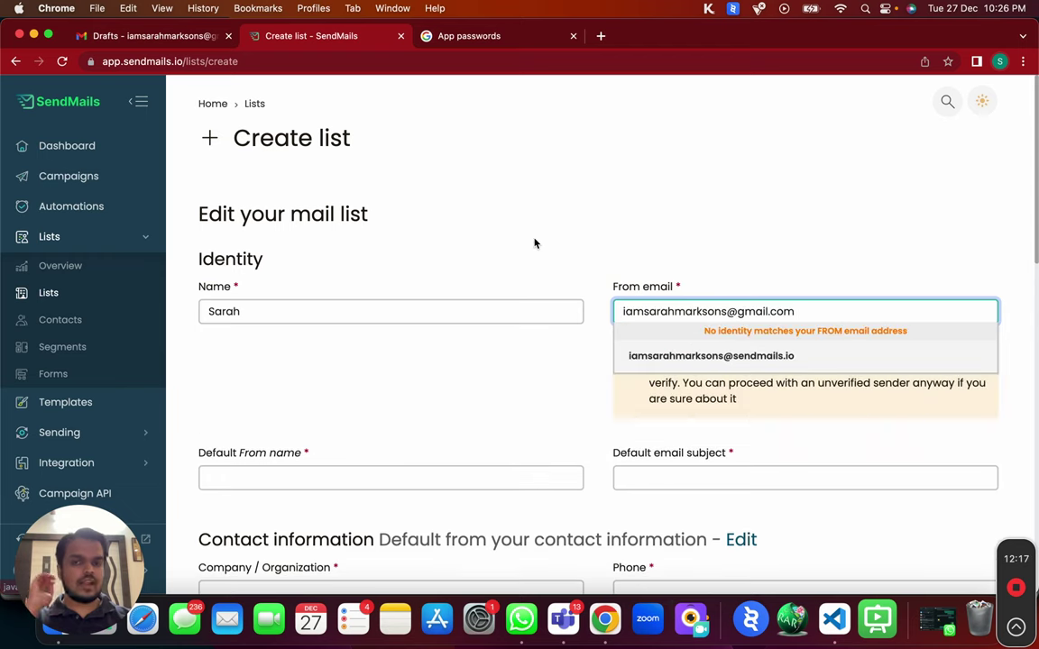
left_click(481, 218)
scroll(490, 390, "down", 20)
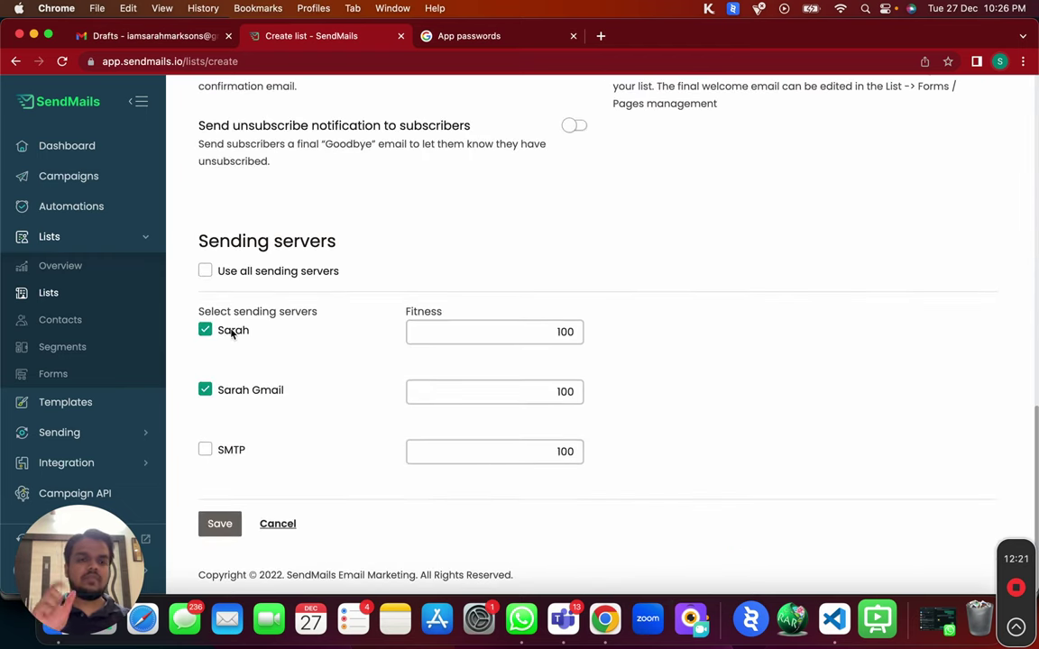
scroll(233, 334, "up", 20)
left_click(474, 448)
left_click(652, 281)
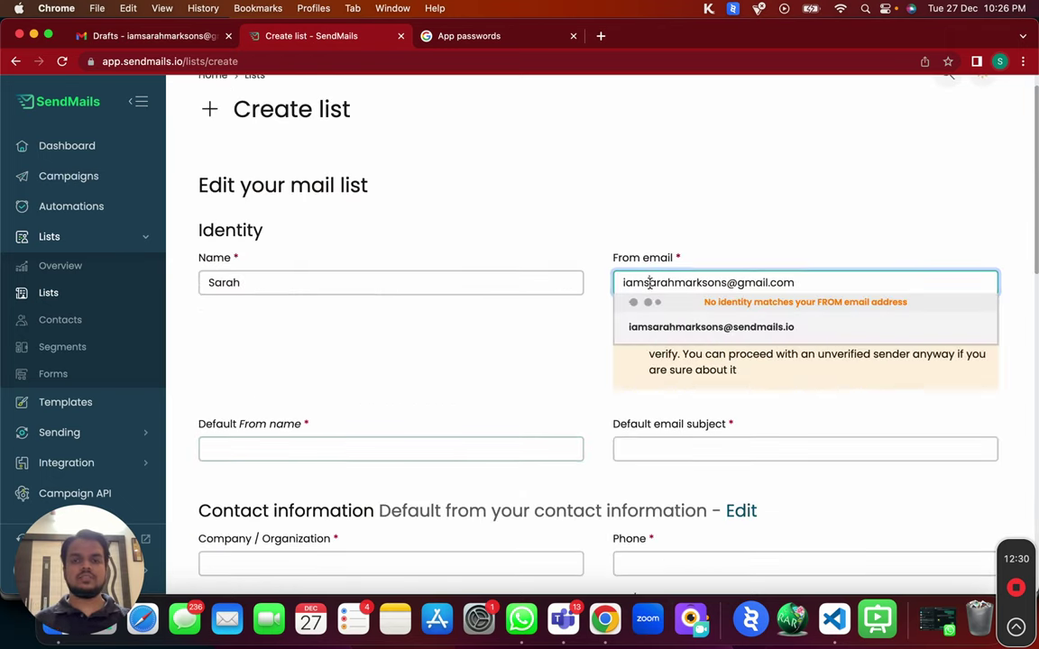
triple_click(652, 280)
Enter the from name, subject 'Hey there', company GMO and a phone number, then save the list.
left_click(387, 451)
type("Sarah")
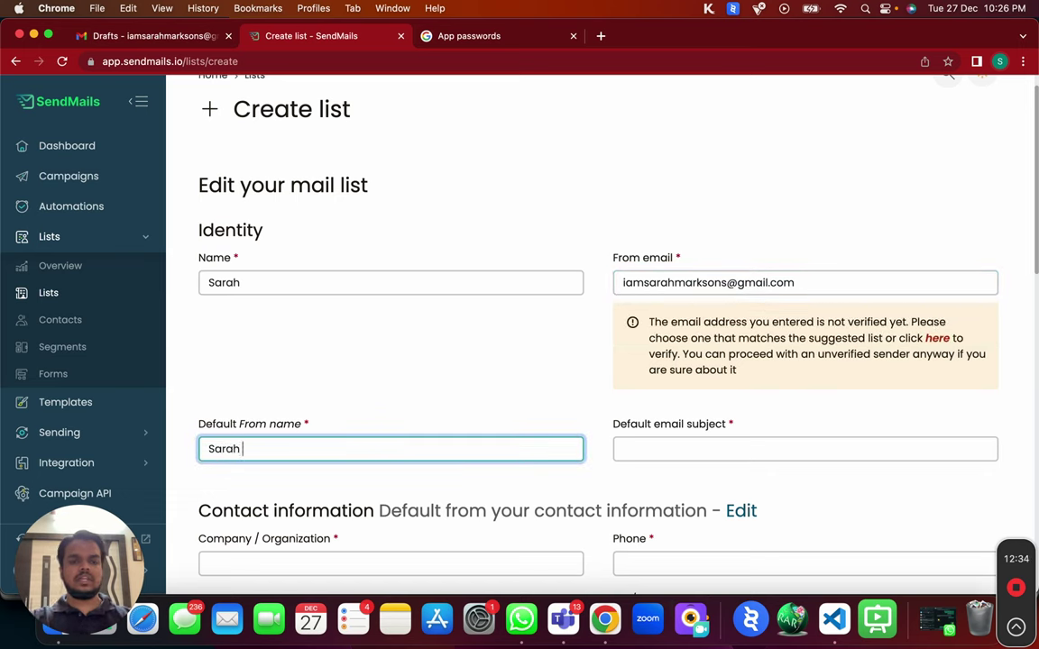
left_click(645, 449)
type("Hey there")
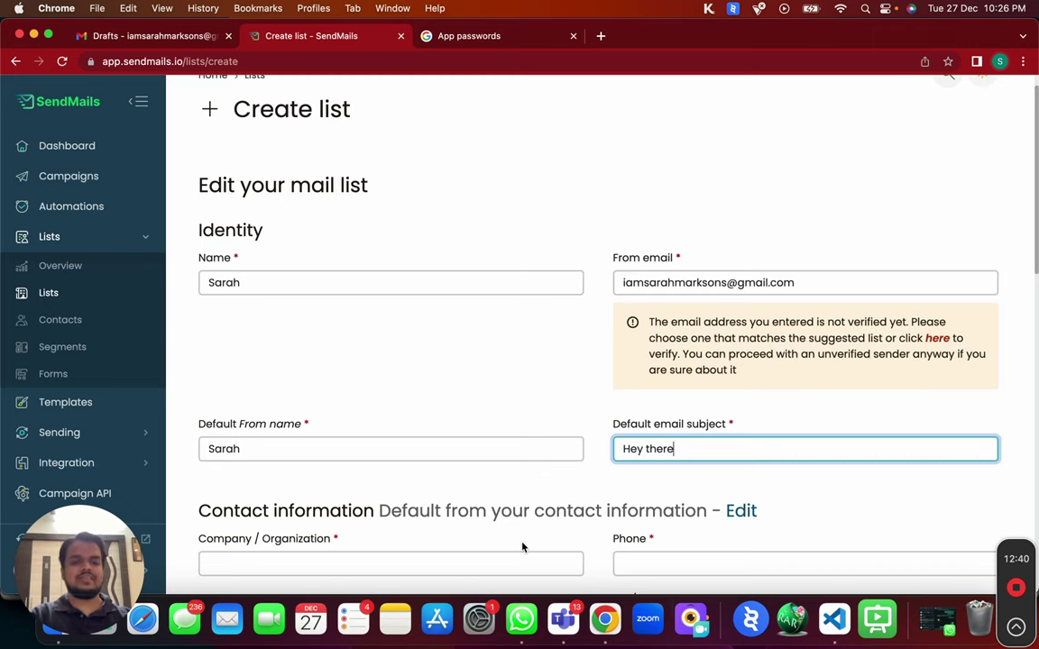
scroll(512, 534, "down", 1)
left_click(389, 512)
type("G")
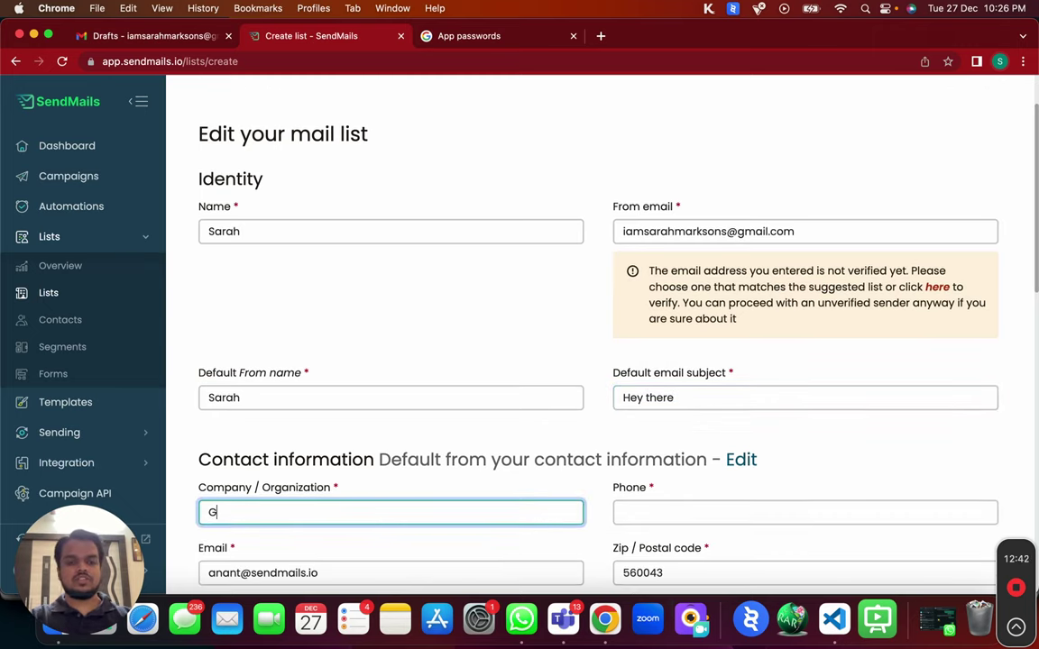
key("Tab")
type("0000000000")
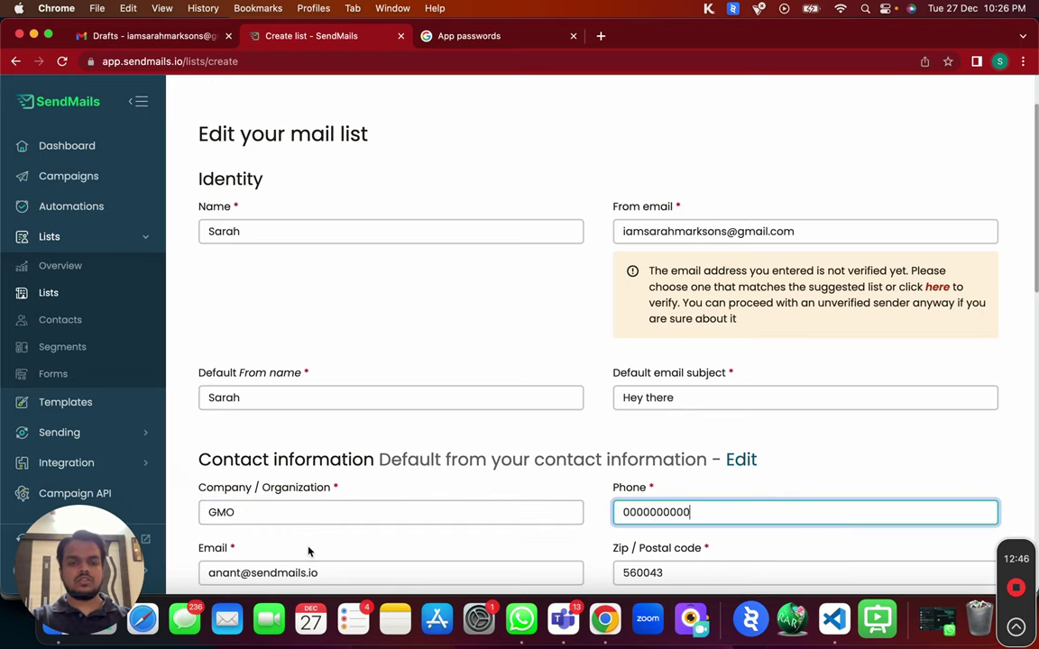
scroll(304, 548, "down", 10)
scroll(310, 550, "down", 3)
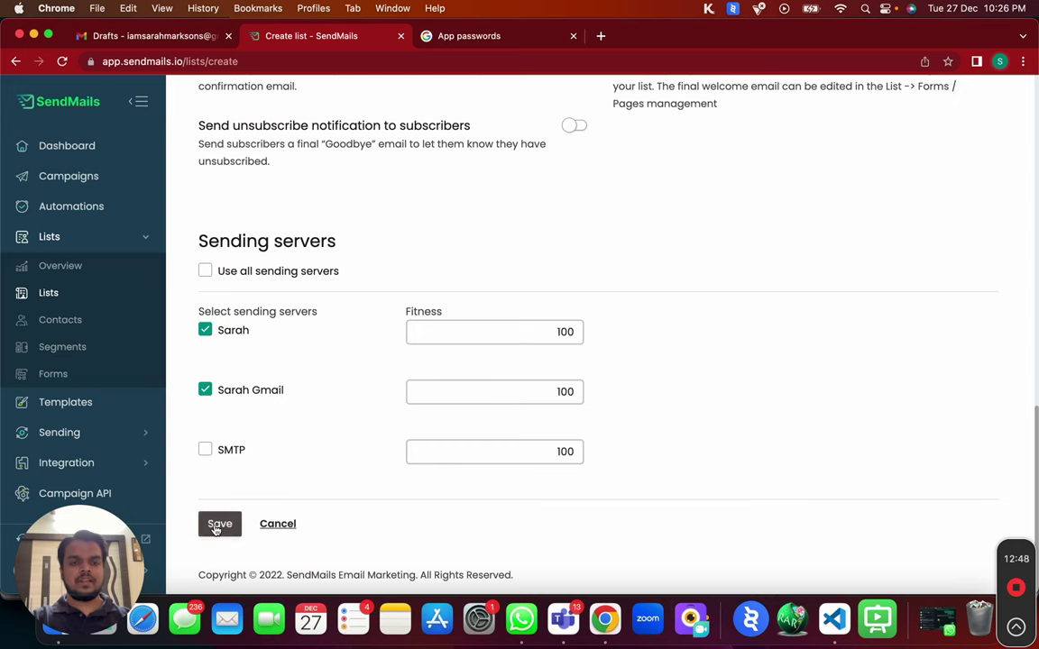
left_click(217, 527)
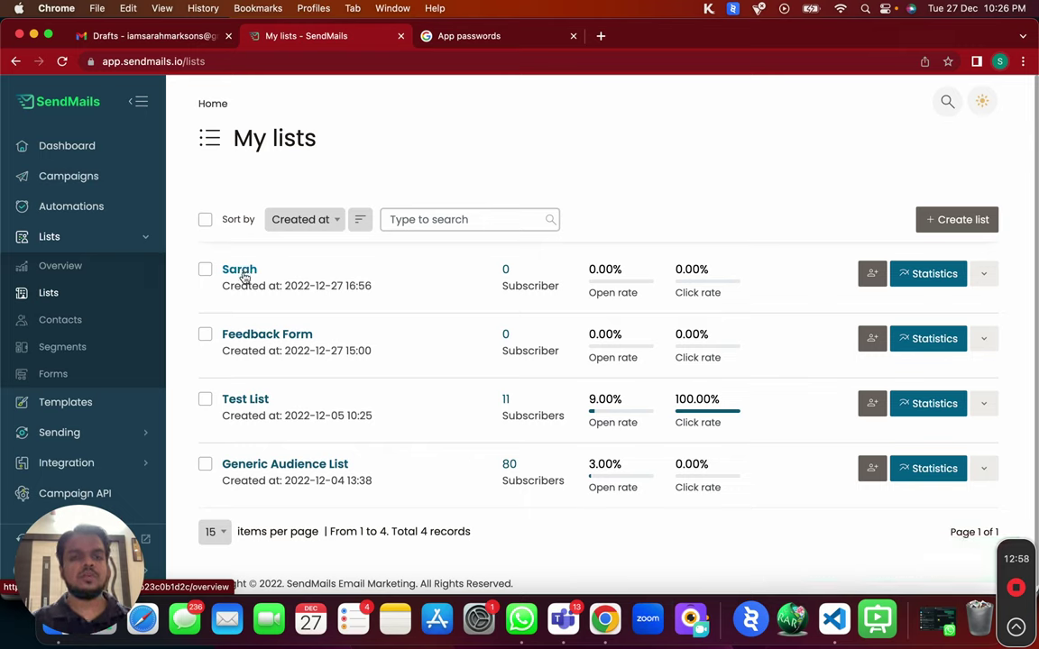
Open the Sarah list's Manage list fields page.
left_click(242, 273)
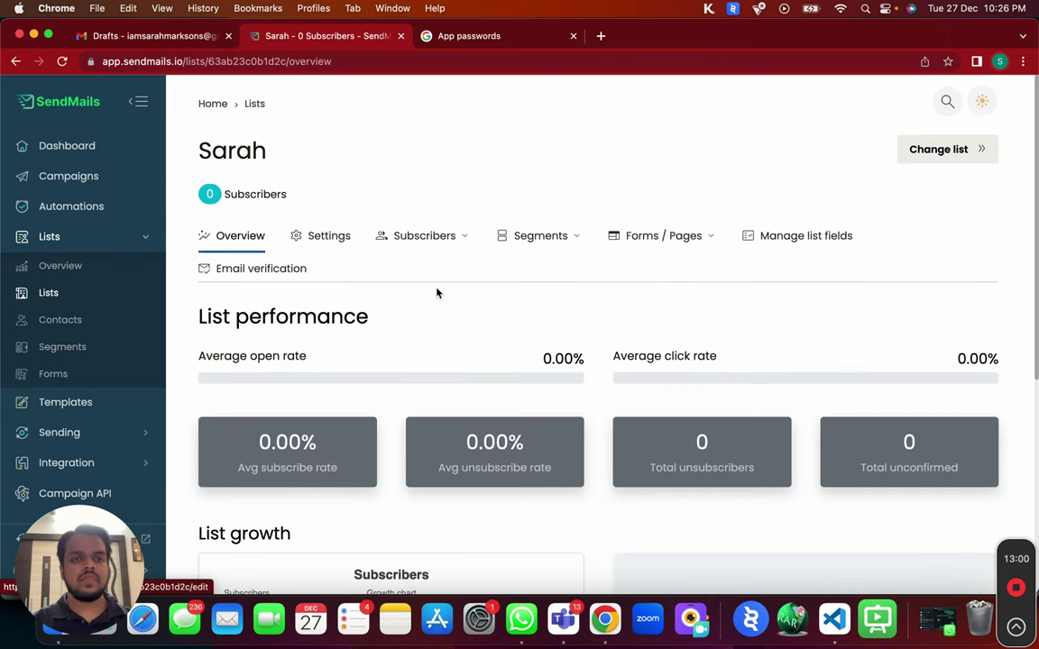
left_click(448, 240)
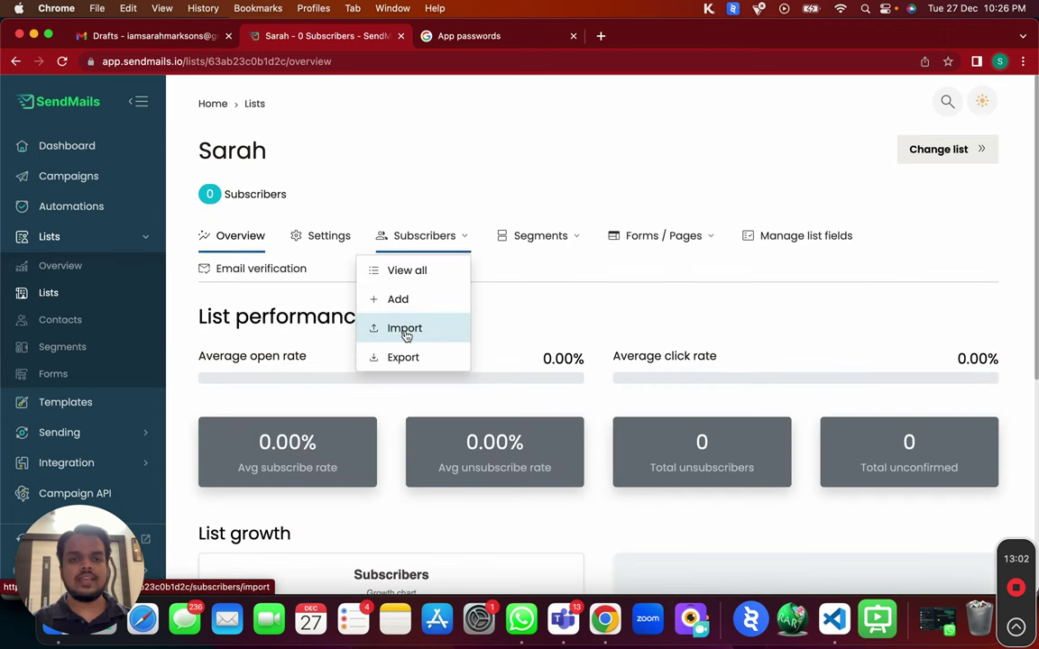
left_click(797, 234)
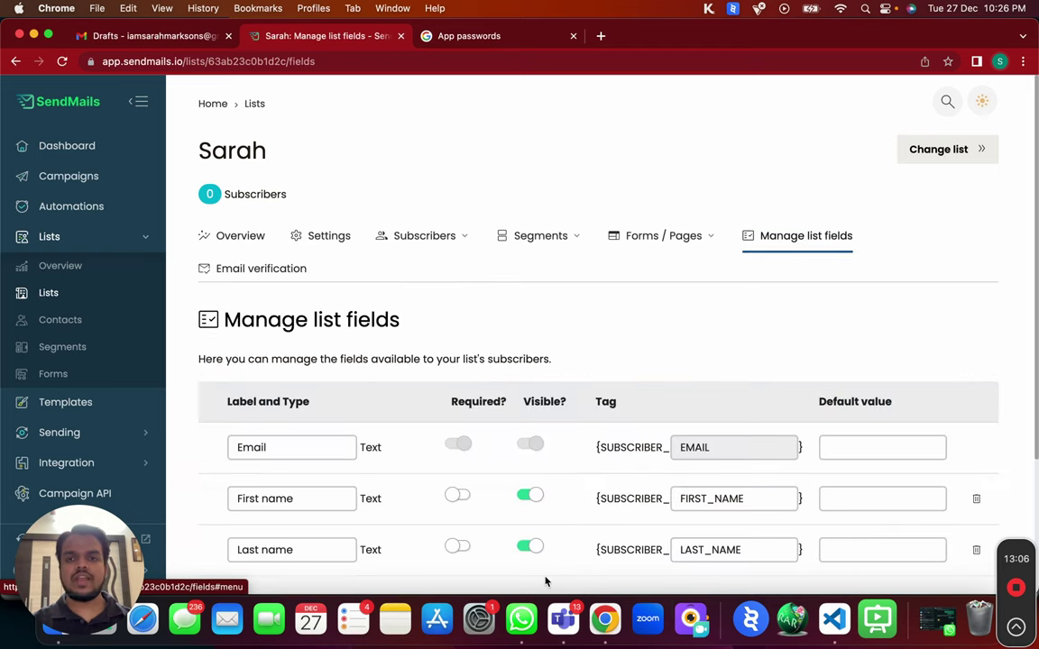
scroll(502, 527, "down", 2)
scroll(501, 534, "down", 1)
Review the Email, First name and Last name fields, then add a new Text field.
left_click(239, 348)
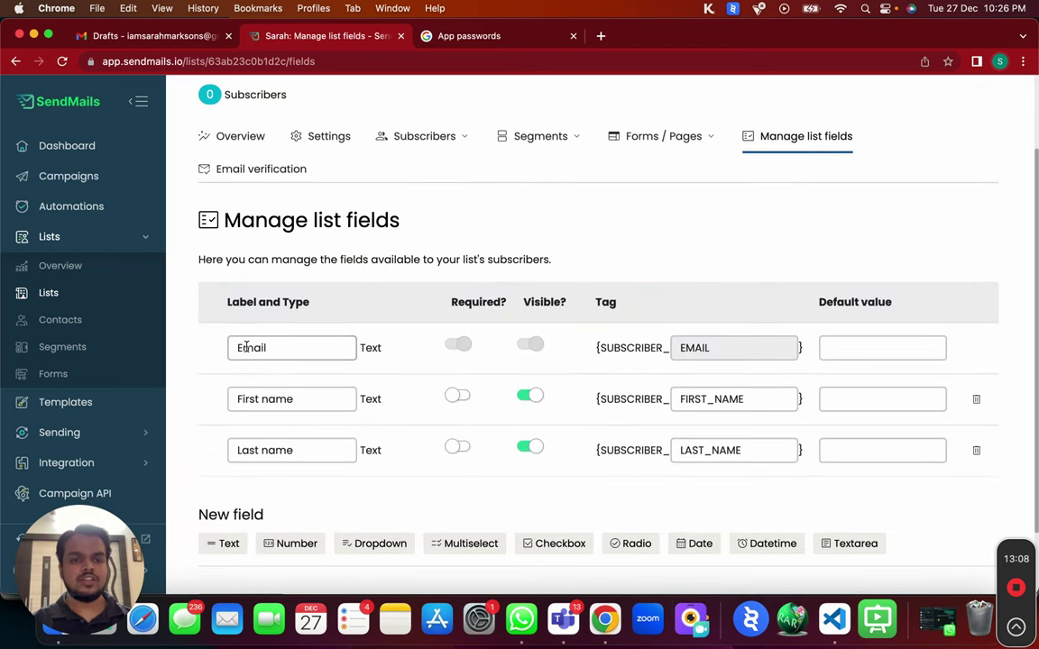
left_click_drag(239, 347, 298, 347)
left_click_drag(240, 399, 320, 394)
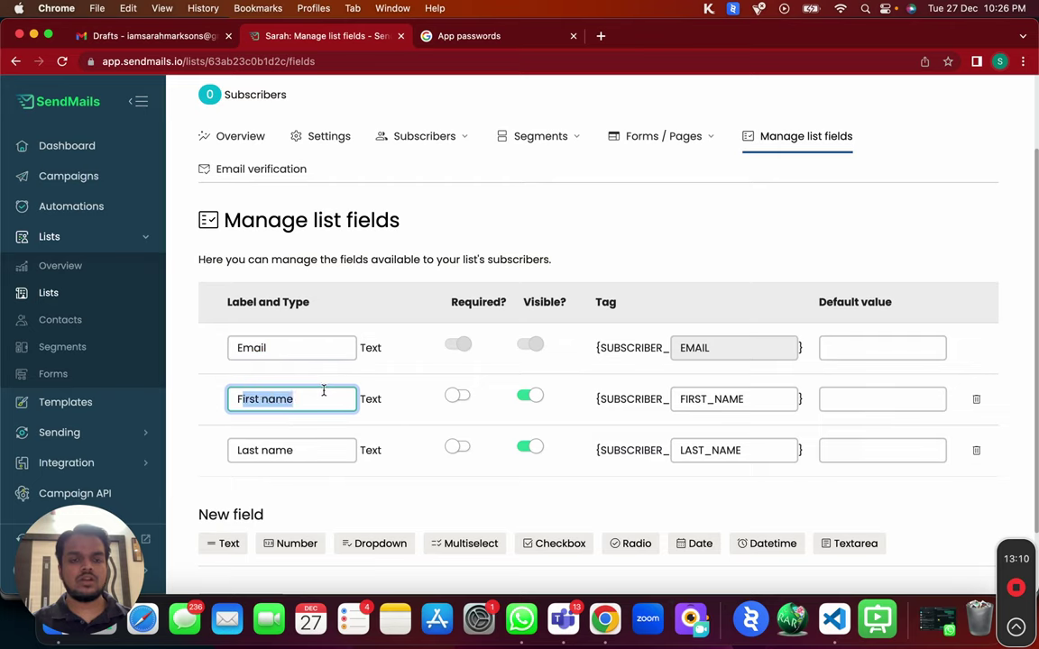
left_click(236, 449)
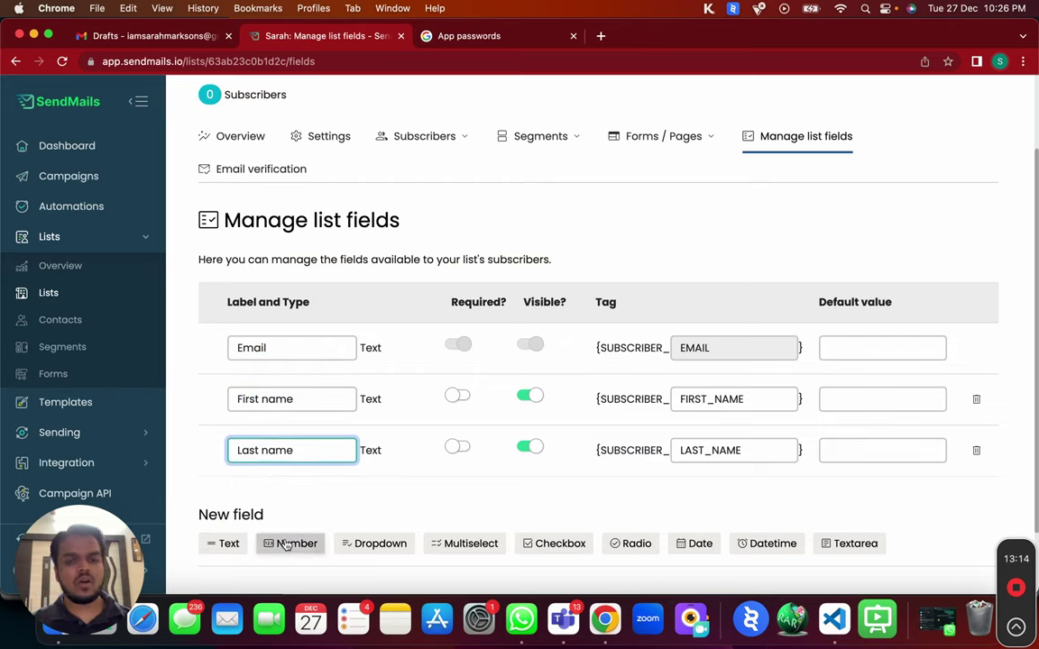
scroll(285, 544, "down", 2)
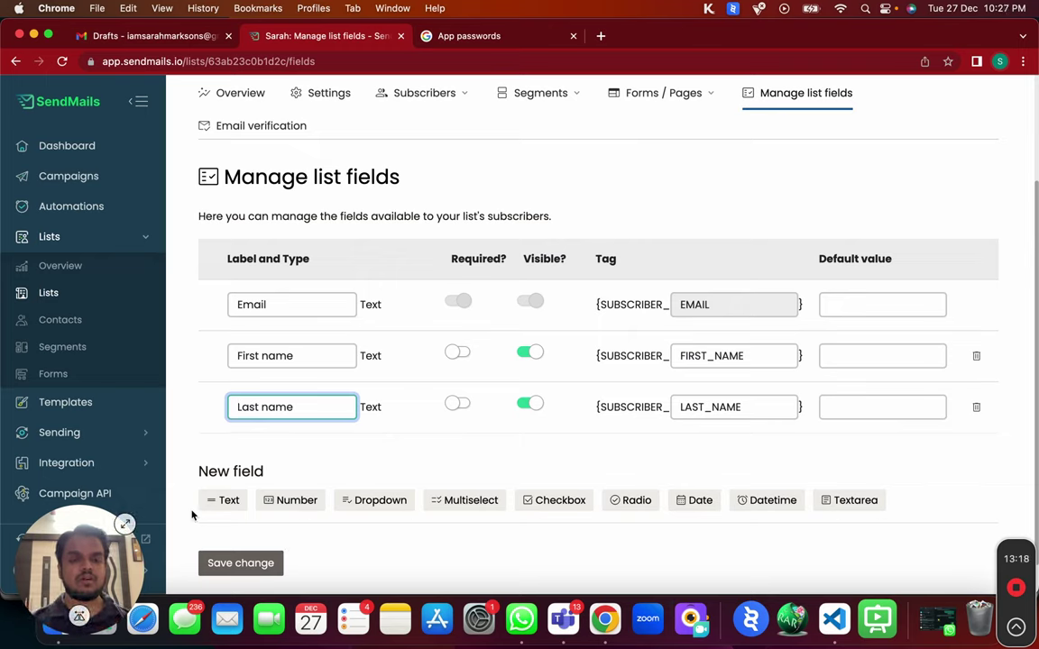
left_click(221, 500)
left_click(275, 458)
Label the new field 'Industry' with tag INDUSTRY and save the list fields.
type("Industry")
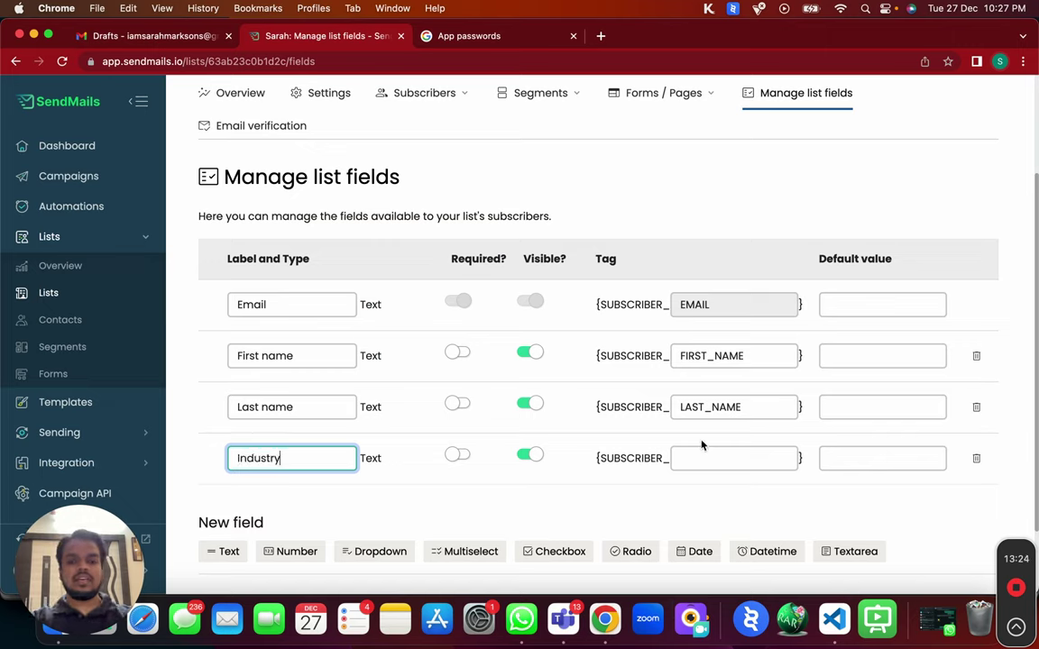
left_click(705, 455)
type("INDUSTRY")
scroll(636, 496, "down", 2)
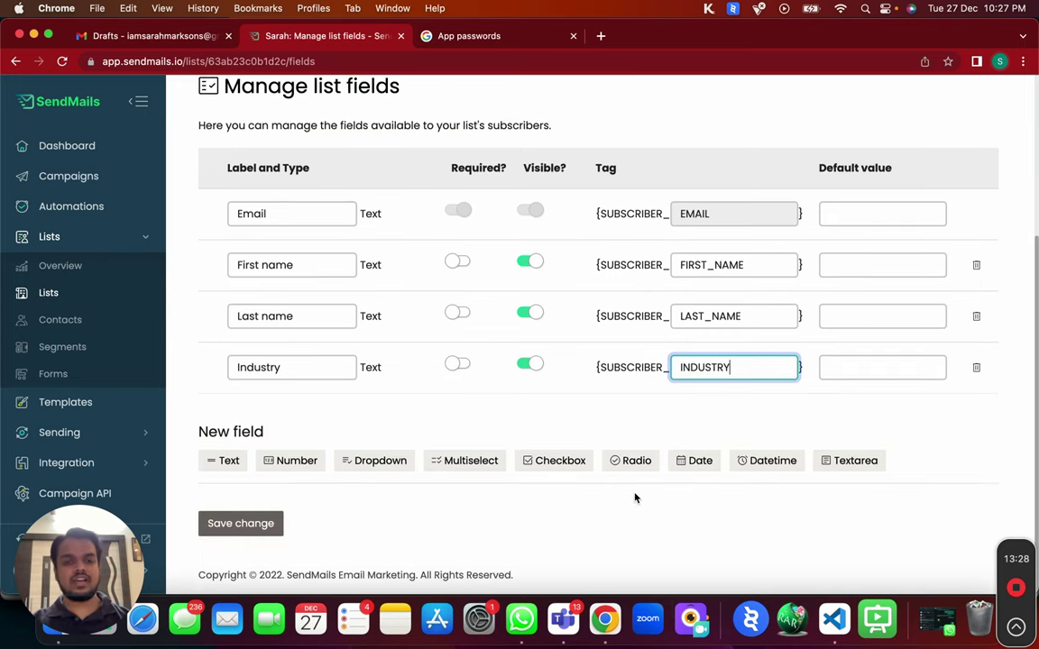
left_click(259, 523)
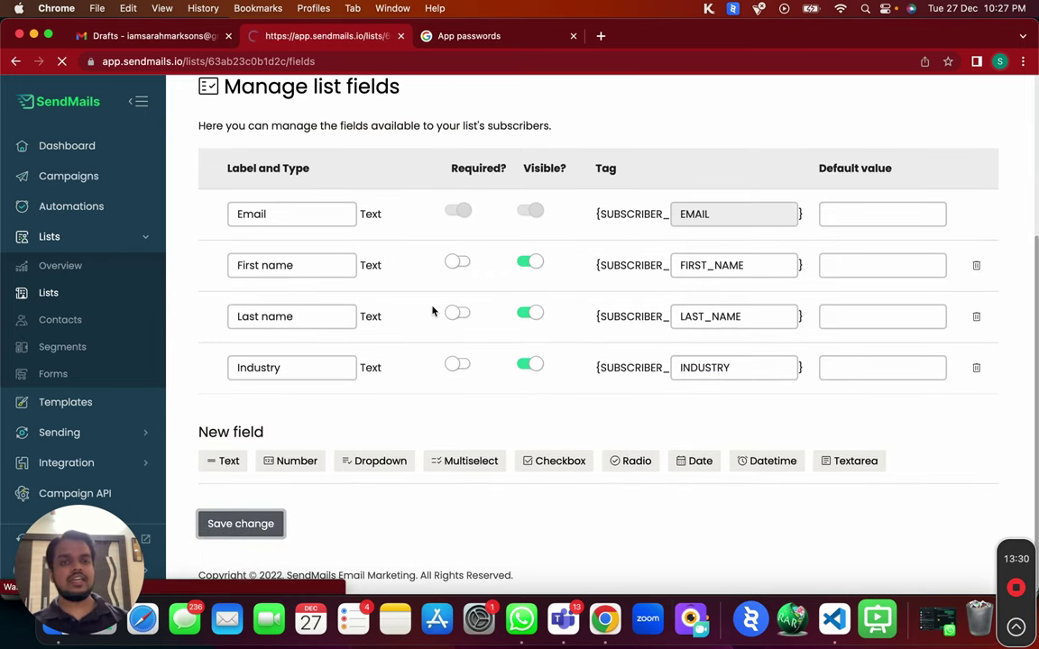
scroll(431, 309, "down", 4)
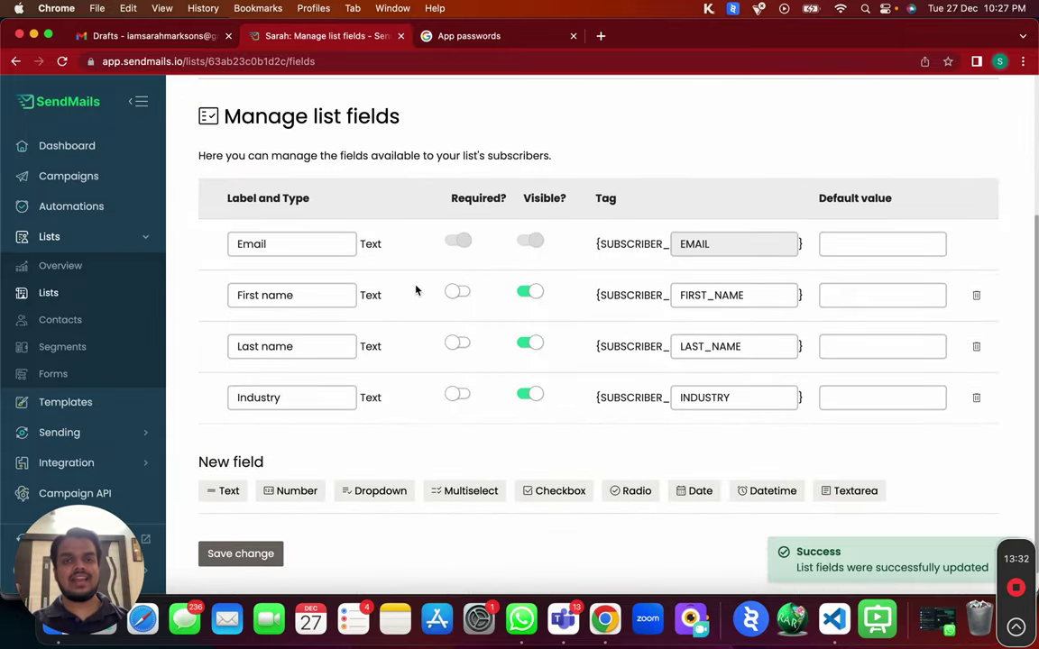
Open a new blank Google Sheets spreadsheet via sheets.new in a new tab.
left_click(601, 36)
type("sh")
key("Return")
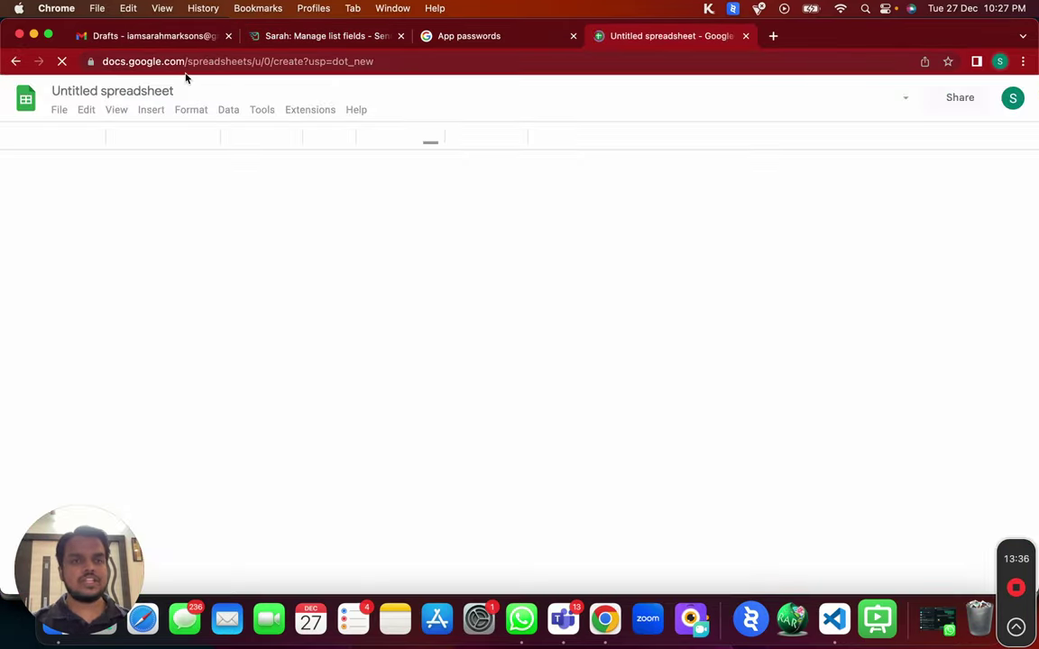
Rename the spreadsheet 'Sarah' and copy the EMAIL tag from SendMails into cell A1.
left_click(112, 94)
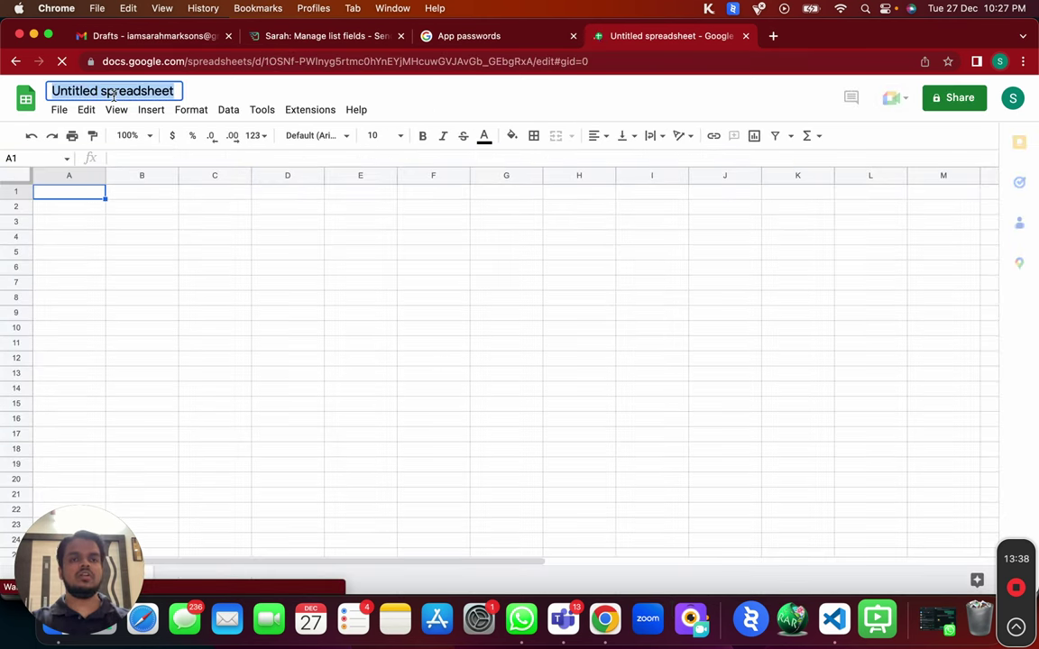
type("Sarah")
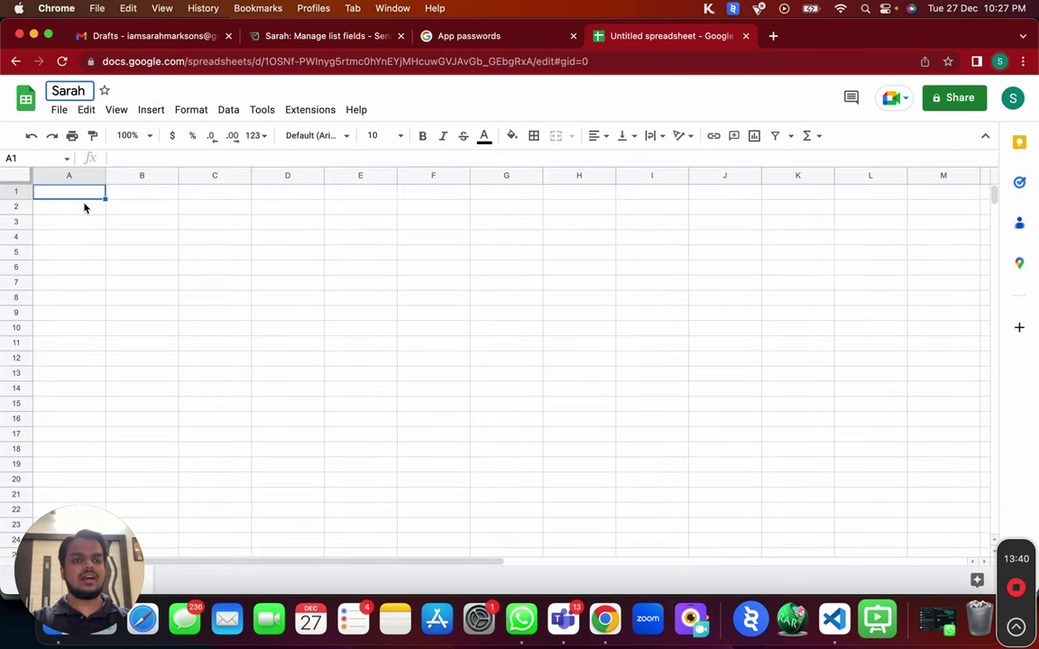
left_click(330, 39)
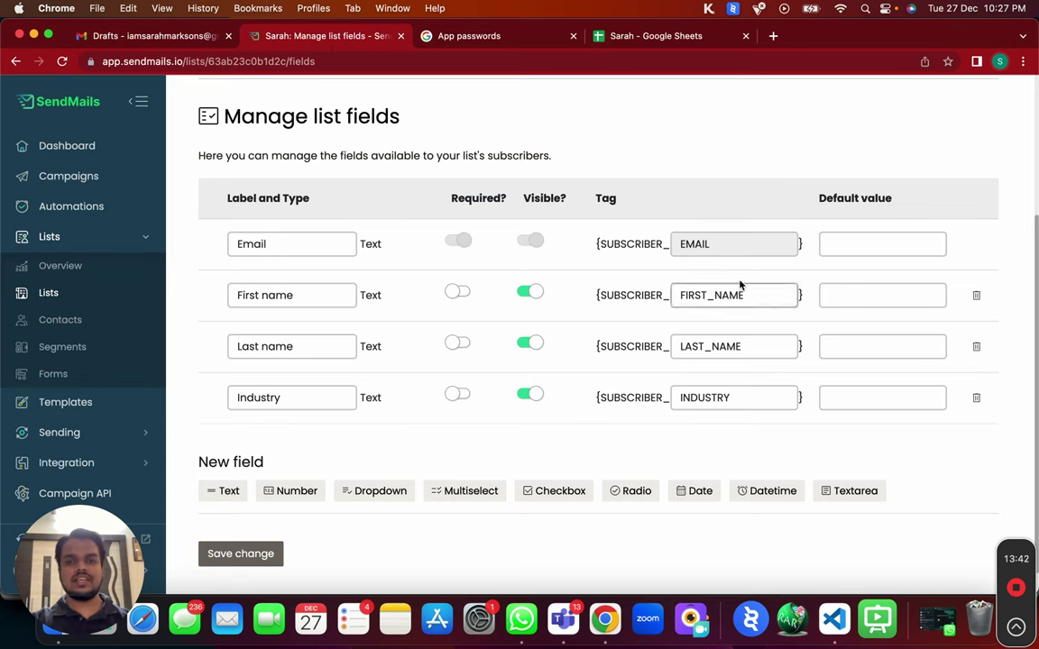
double_click(702, 252)
key("super+c")
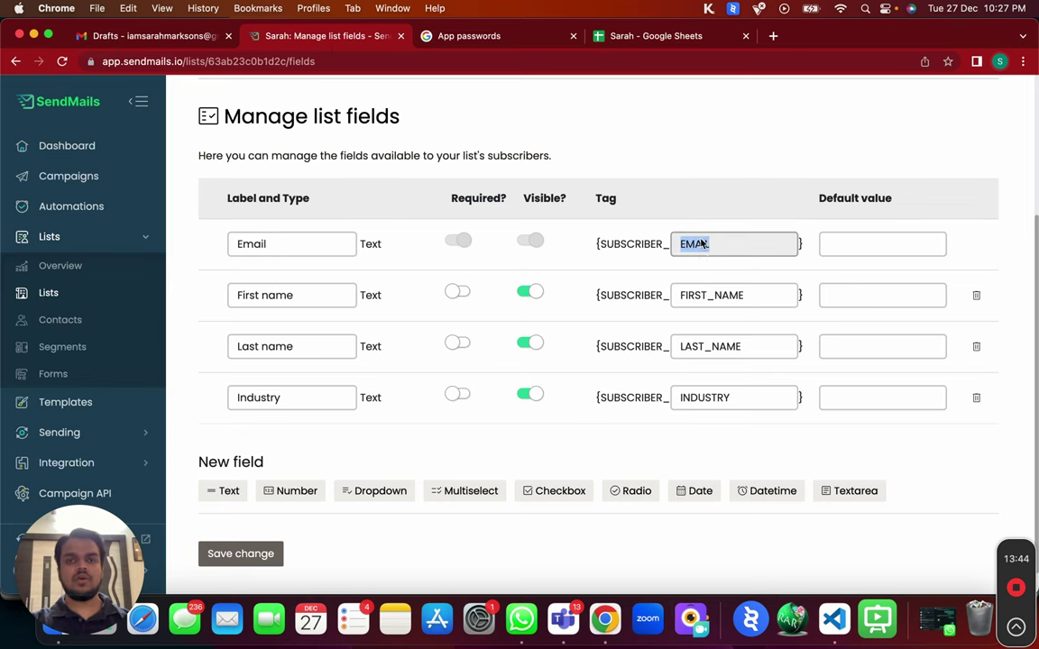
left_click(668, 36)
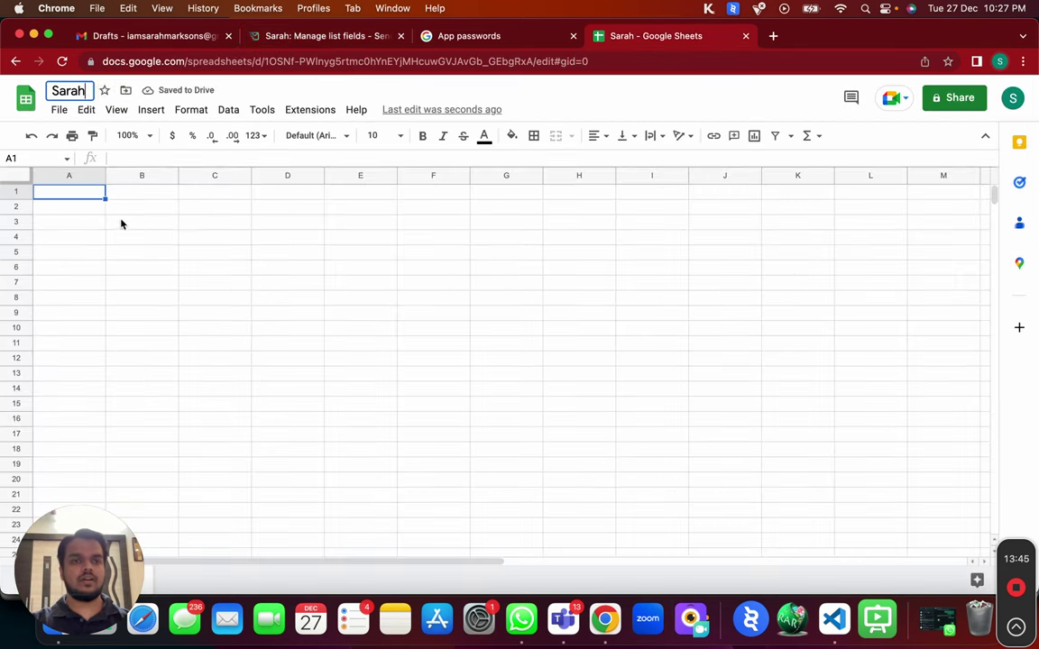
left_click(79, 194)
key("super+v")
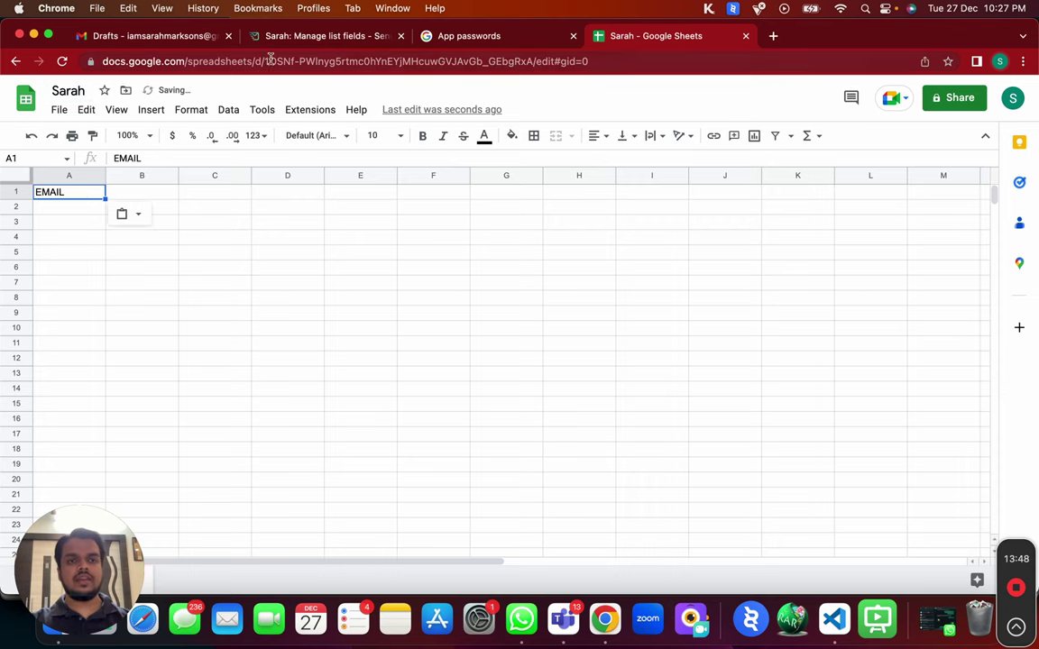
Copy the INDUSTRY tag from SendMails into cell D1.
left_click(306, 40)
double_click(719, 398)
key("super+c")
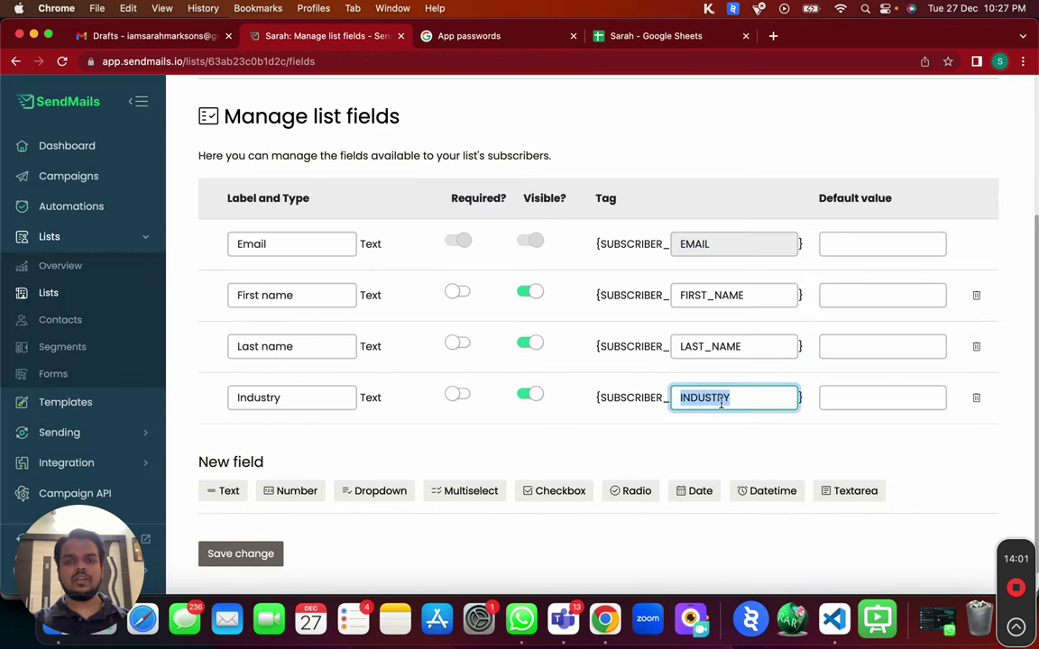
left_click(603, 38)
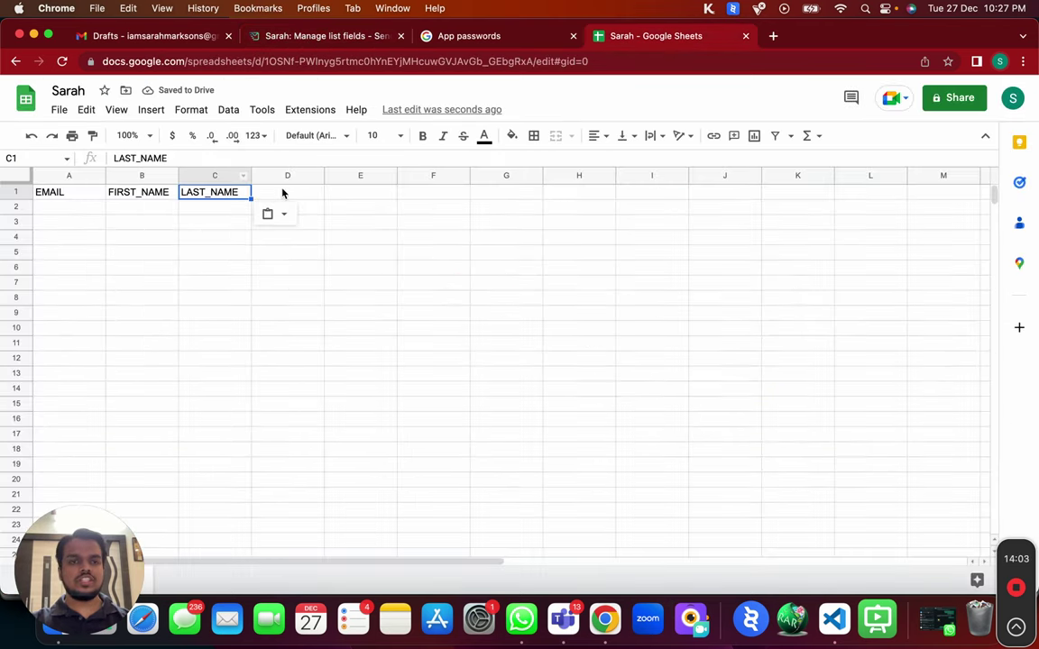
left_click(282, 192)
key("super+v")
Select the header and data rows, start the first entry in A2, and switch to Gmail.
left_click_drag(72, 192, 273, 192)
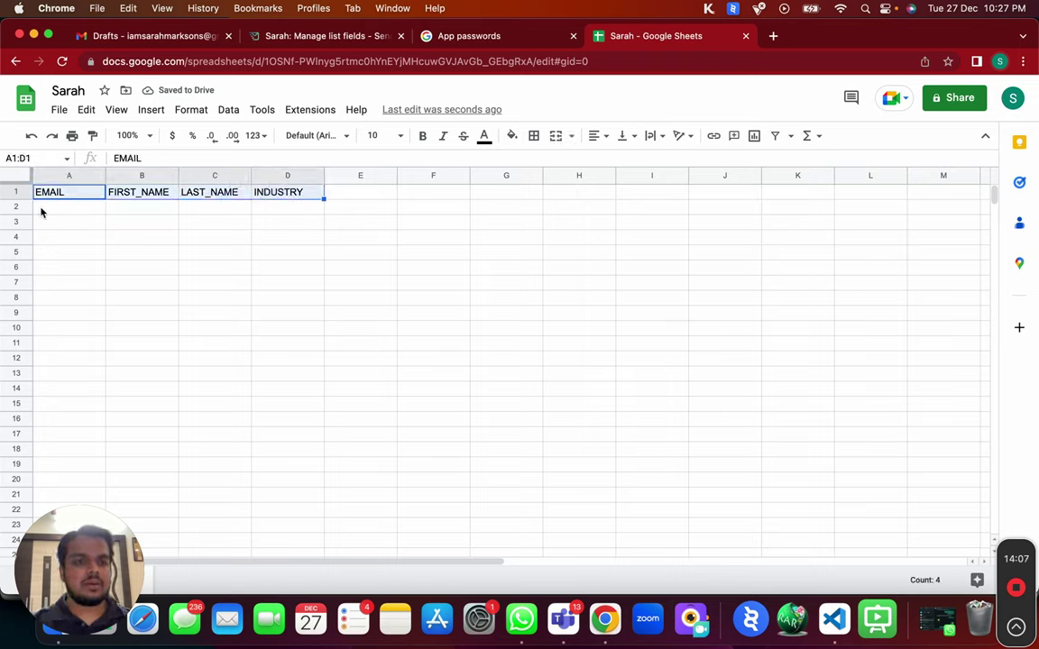
left_click_drag(50, 207, 290, 528)
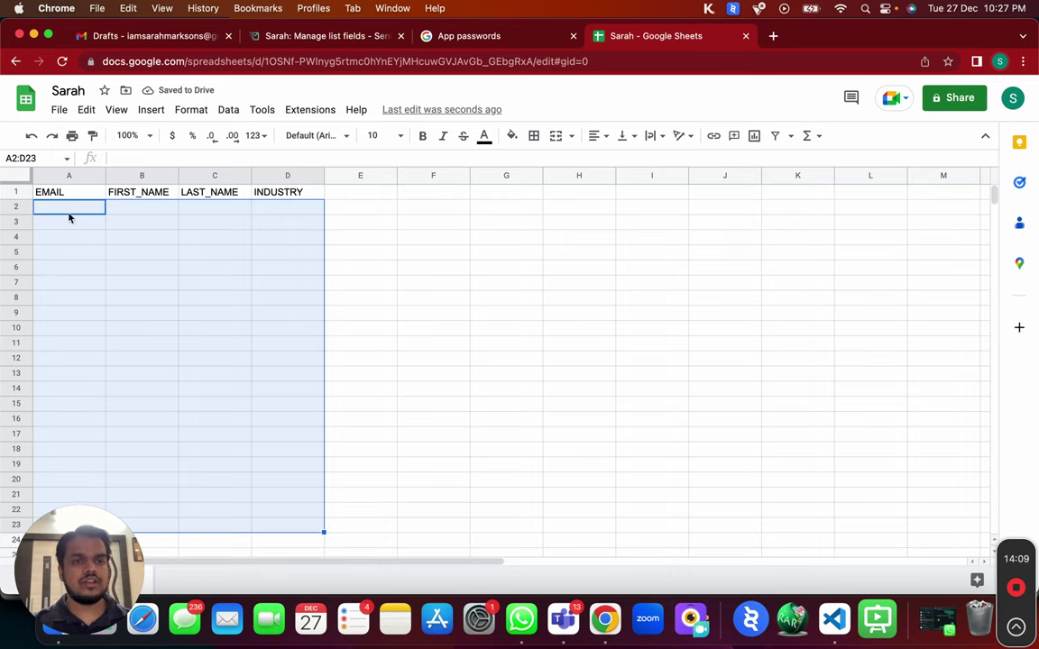
left_click(69, 212)
type("iama")
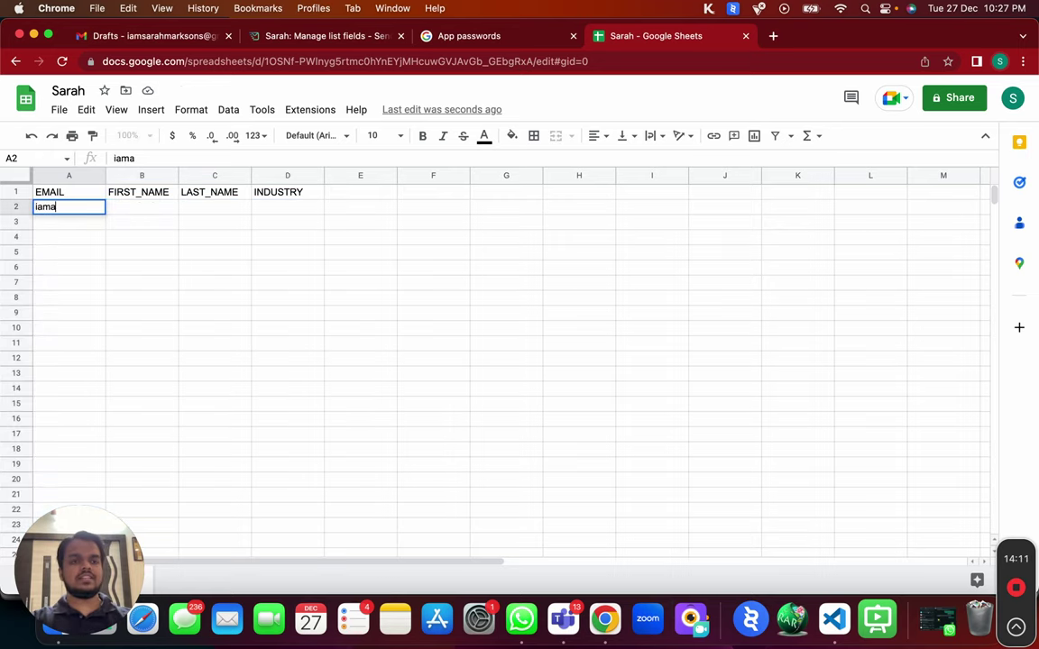
left_click(163, 40)
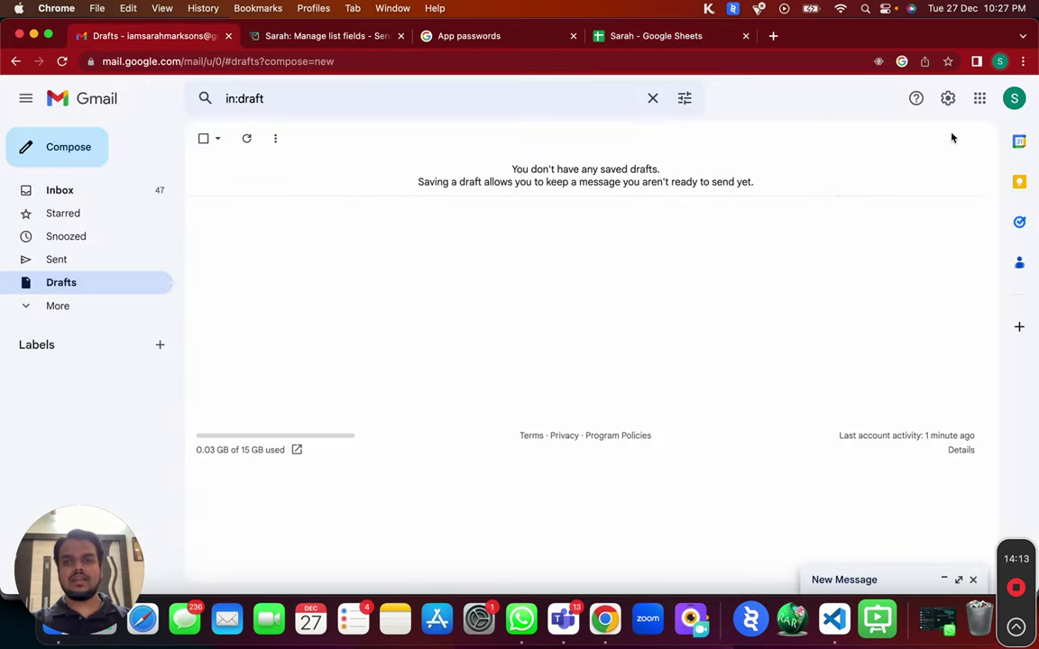
Paste the Gmail account's e-mail into A2 and enter industry 'Email Marketing'.
left_click(1013, 99)
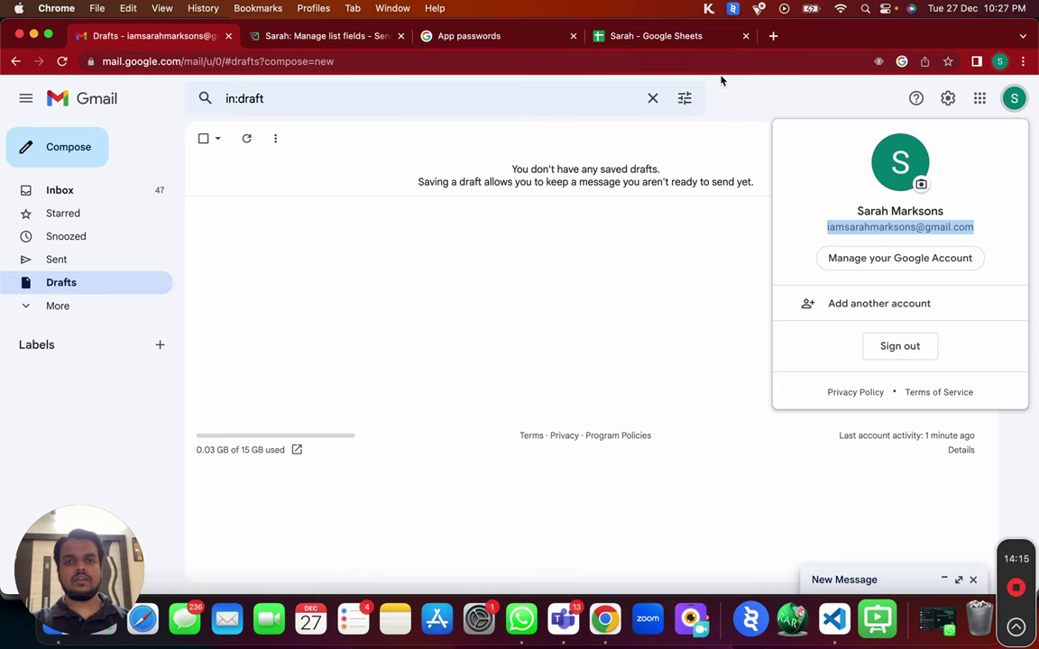
left_click(609, 36)
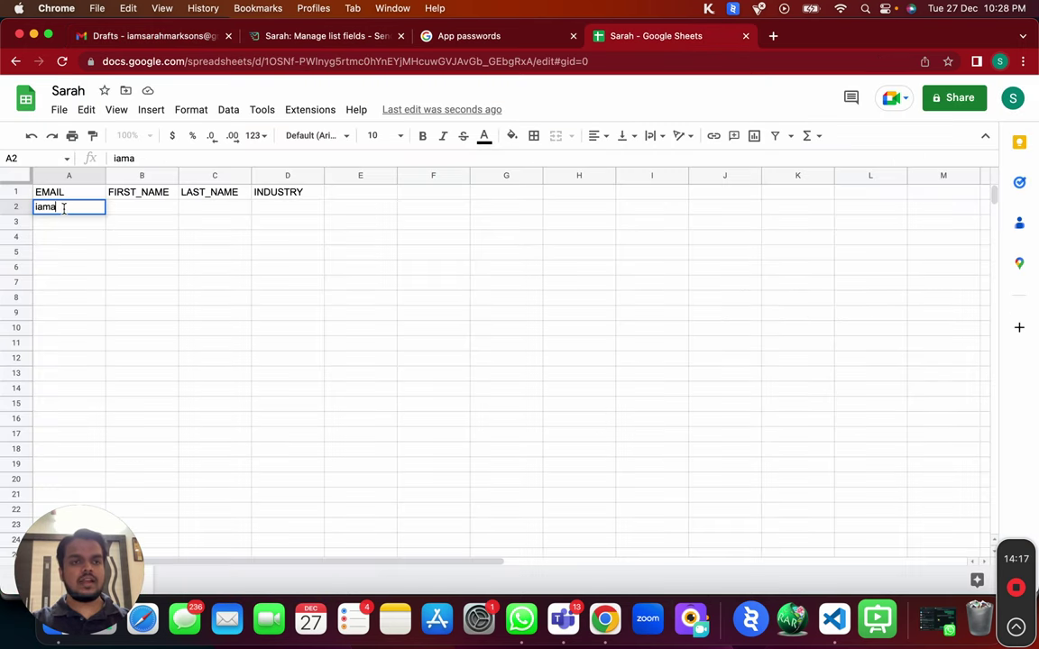
double_click(63, 208)
right_click(64, 213)
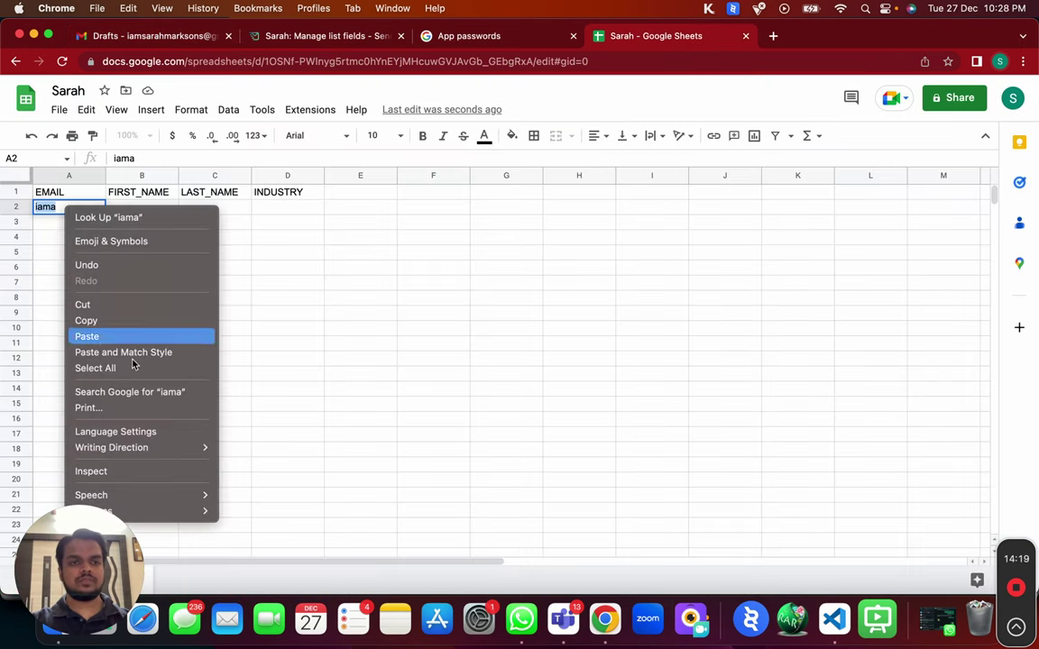
left_click(144, 353)
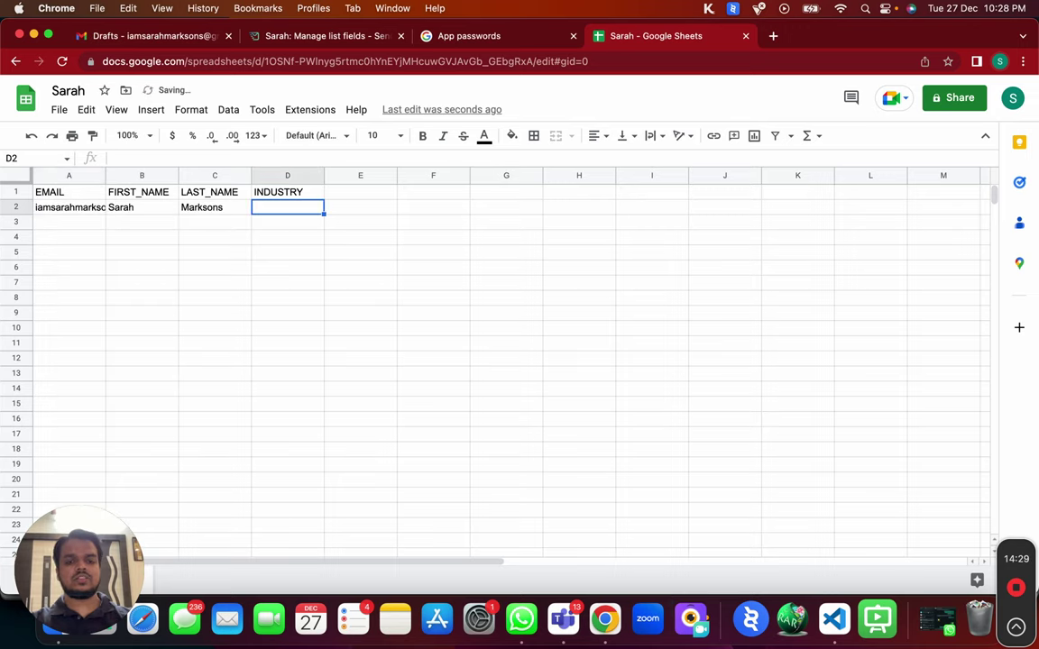
type("Emai")
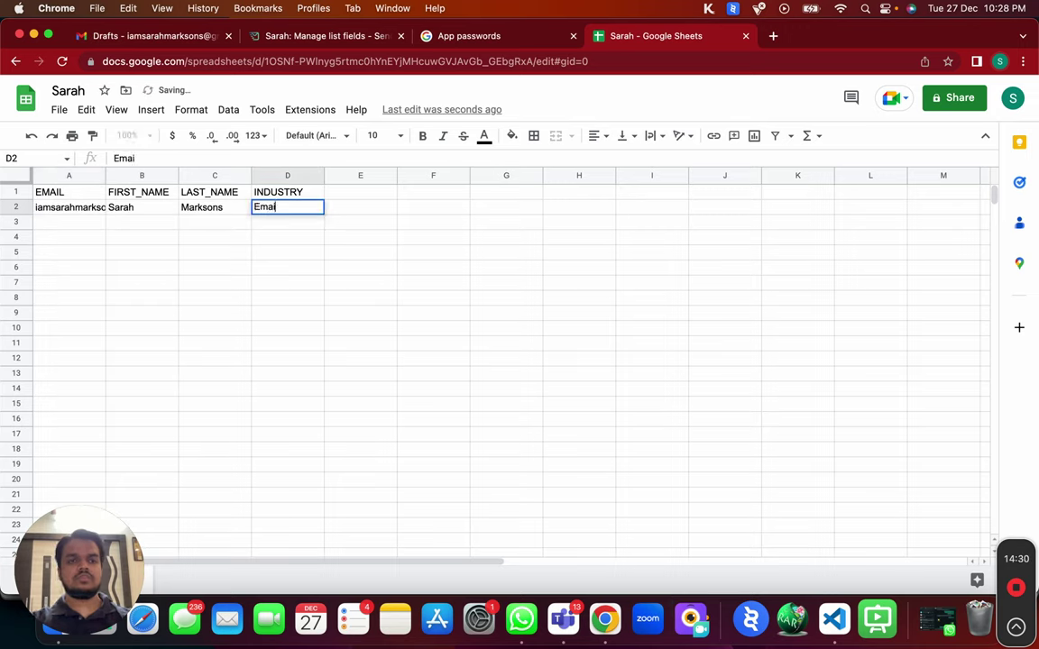
type("l Marketing")
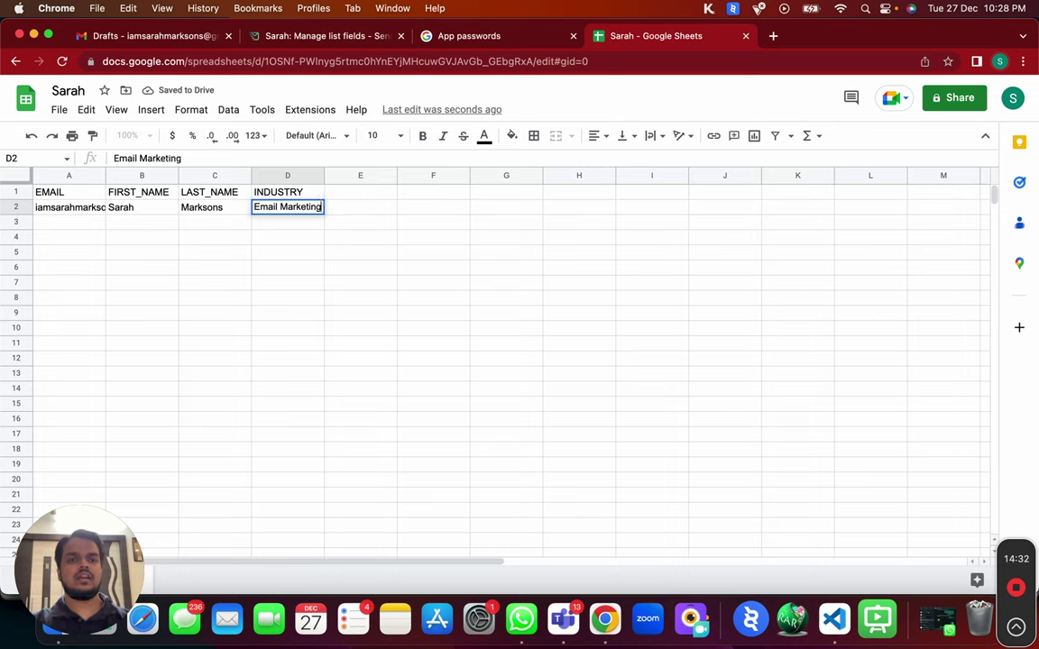
Download the sheet as Comma Separated Values, saving Sarah - Sheet1.csv.
left_click_drag(44, 209, 295, 488)
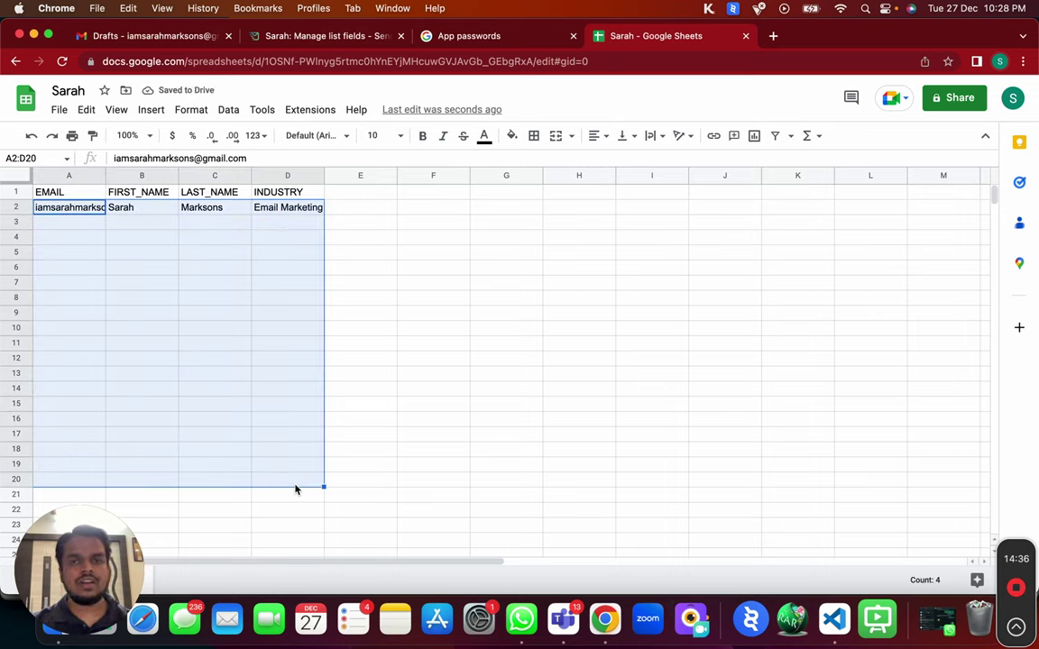
left_click(59, 109)
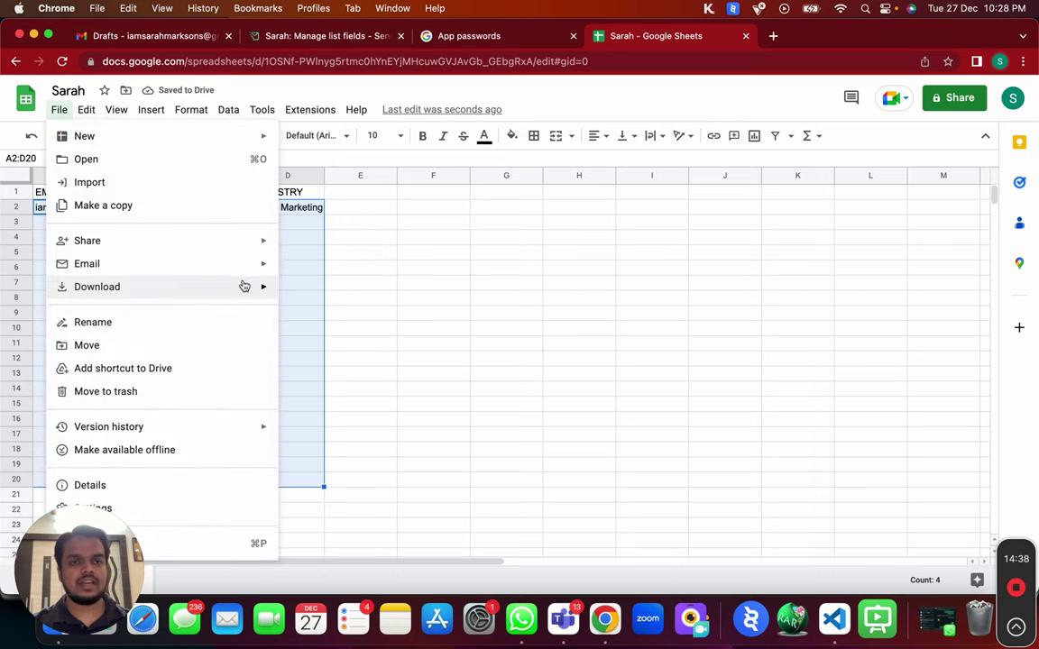
mouse_move(244, 287)
left_click(332, 391)
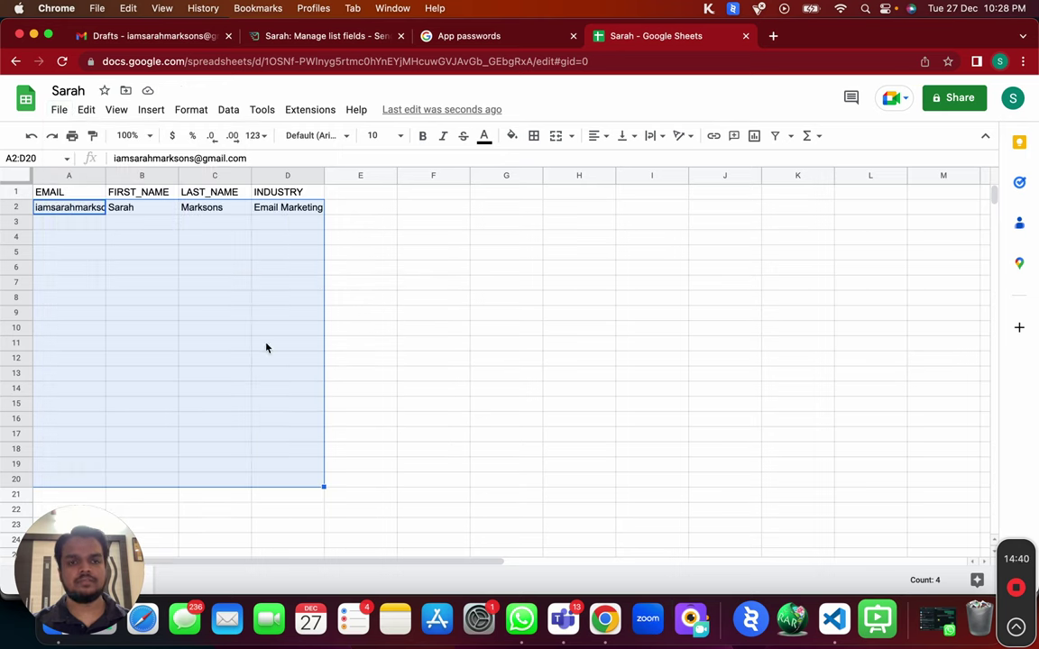
left_click_drag(92, 588, 382, 600)
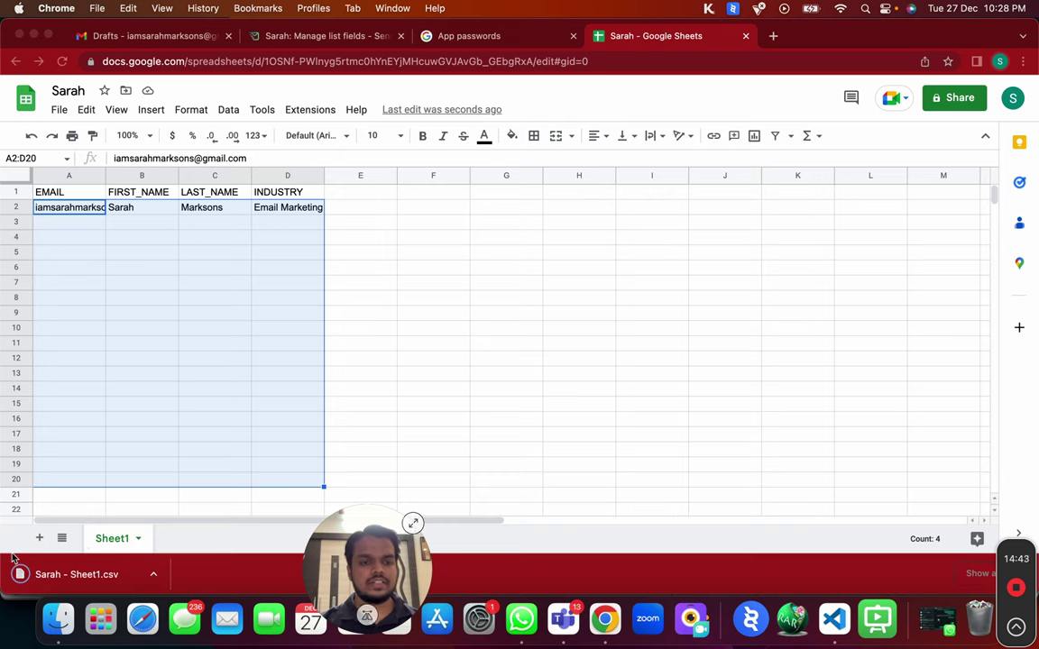
left_click(301, 37)
Import Sarah - Sheet1.csv into the Sarah list, with 1 of 1 records processed.
scroll(302, 163, "up", 5)
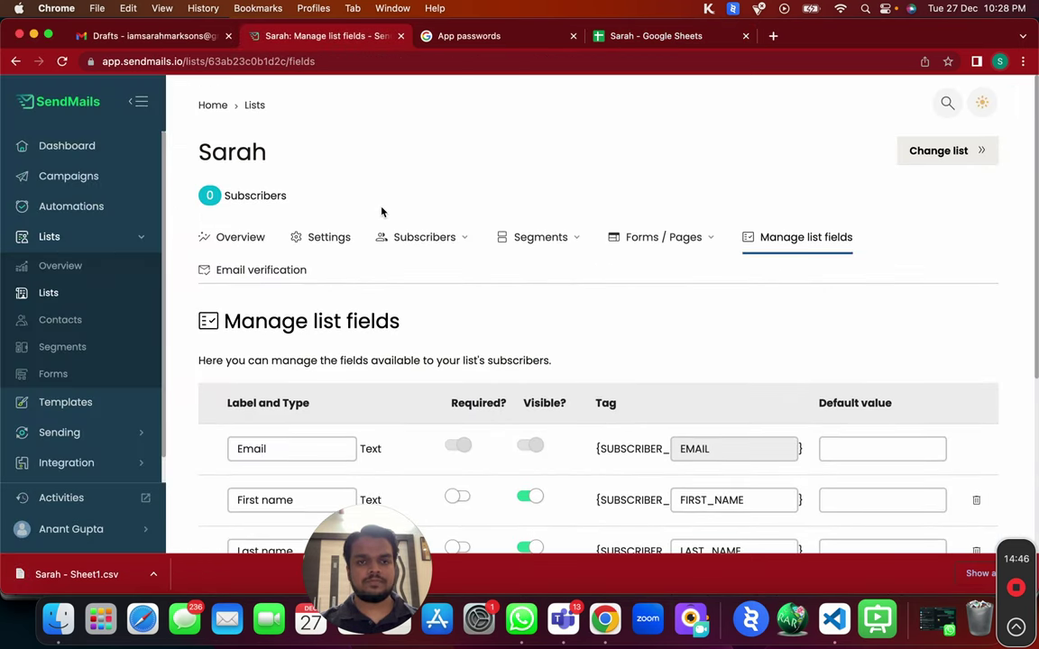
left_click(448, 244)
left_click(419, 332)
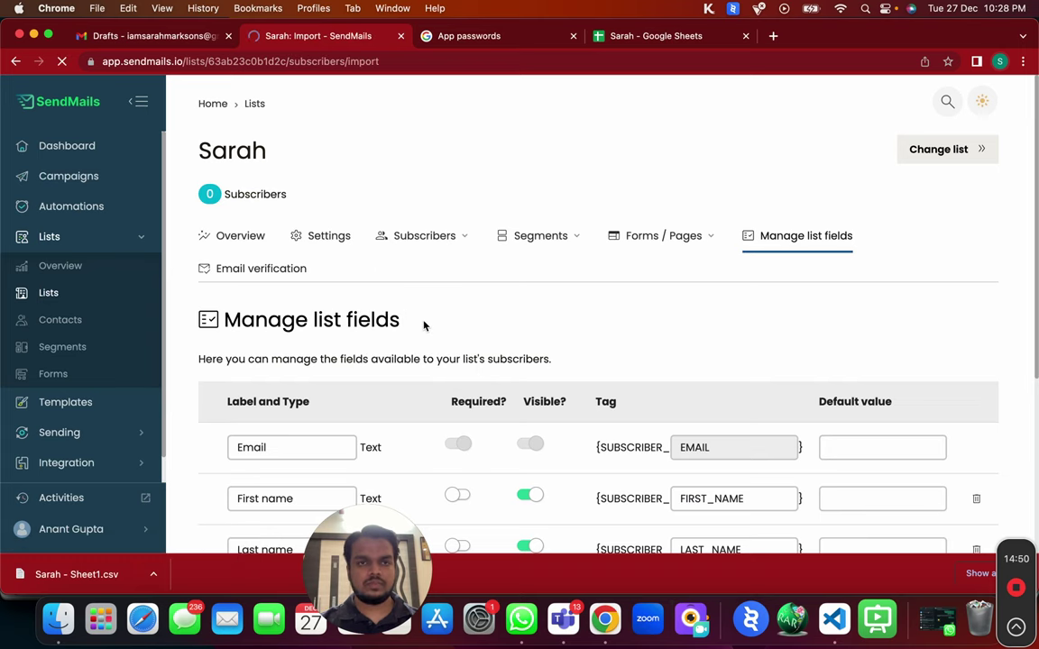
left_click_drag(76, 575, 366, 499)
scroll(366, 498, "down", 2)
left_click(213, 468)
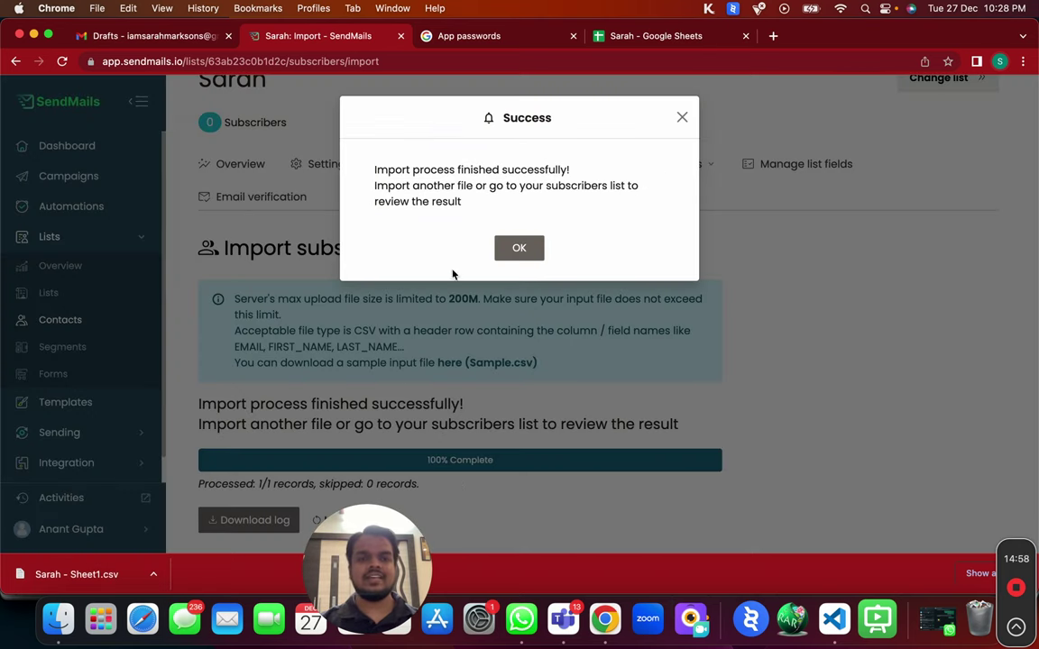
left_click(517, 249)
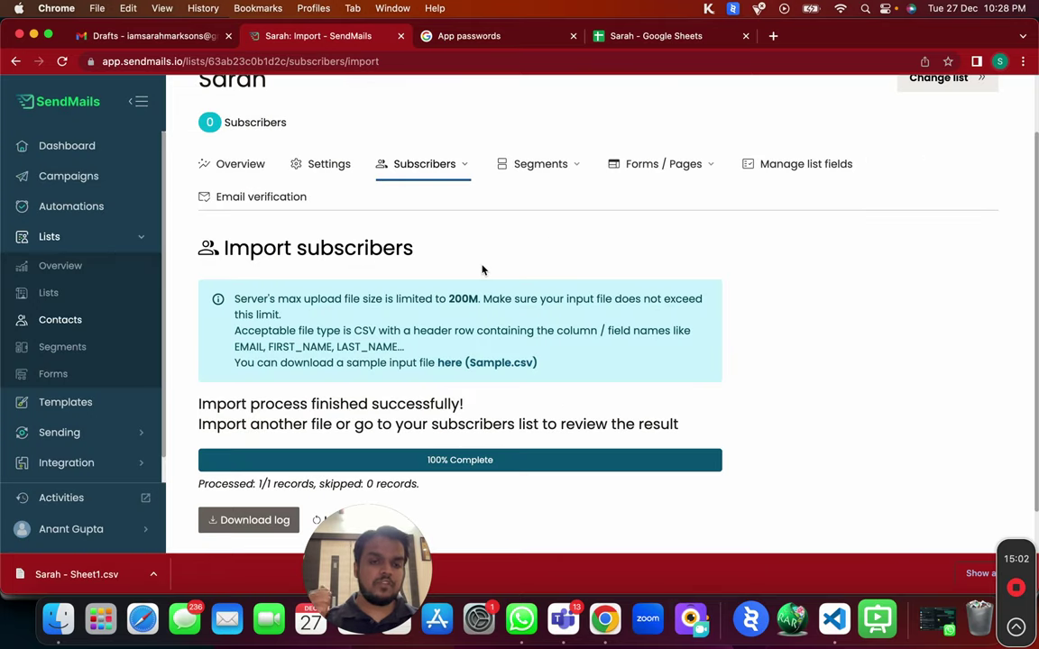
left_click(275, 207)
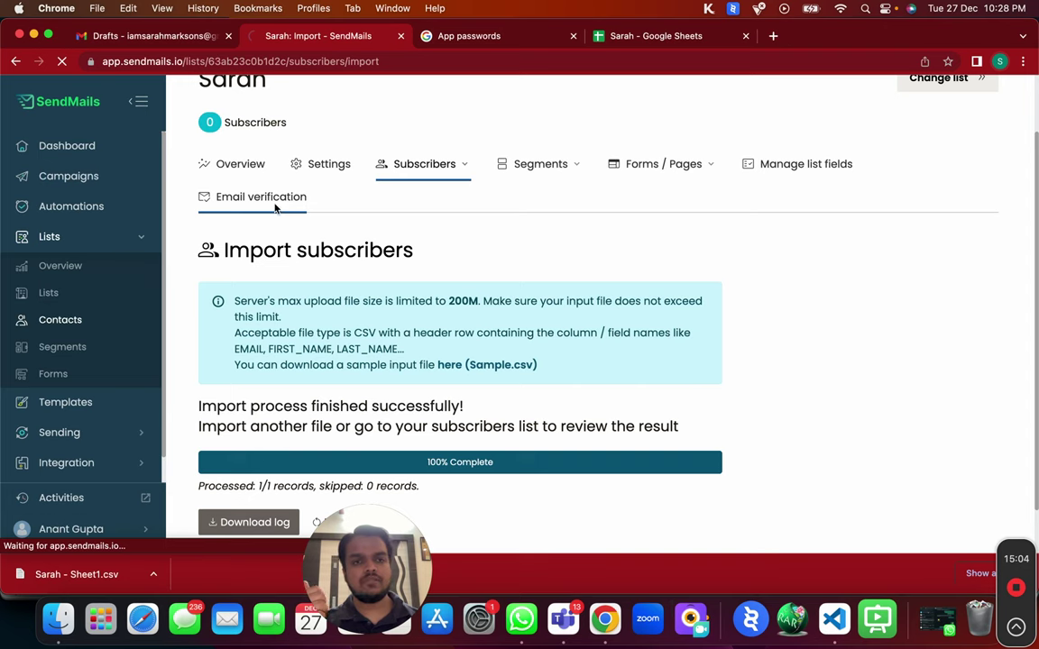
Verify the list's address using the Email Validation server and view the 100% deliverable statistics.
scroll(401, 379, "down", 2)
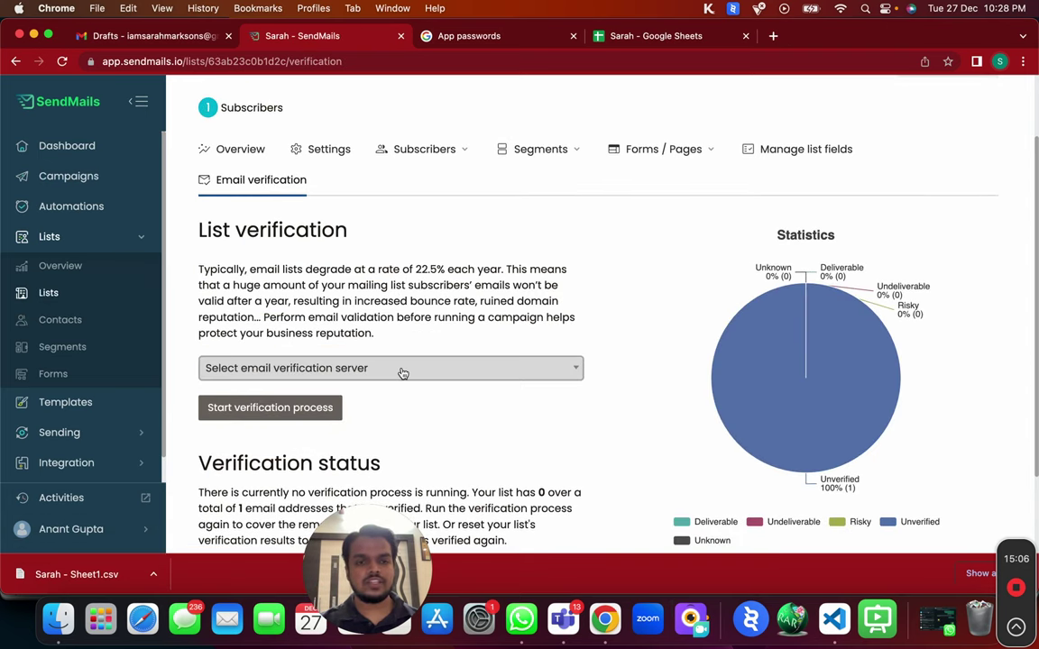
left_click(403, 372)
left_click(359, 417)
scroll(278, 350, "down", 2)
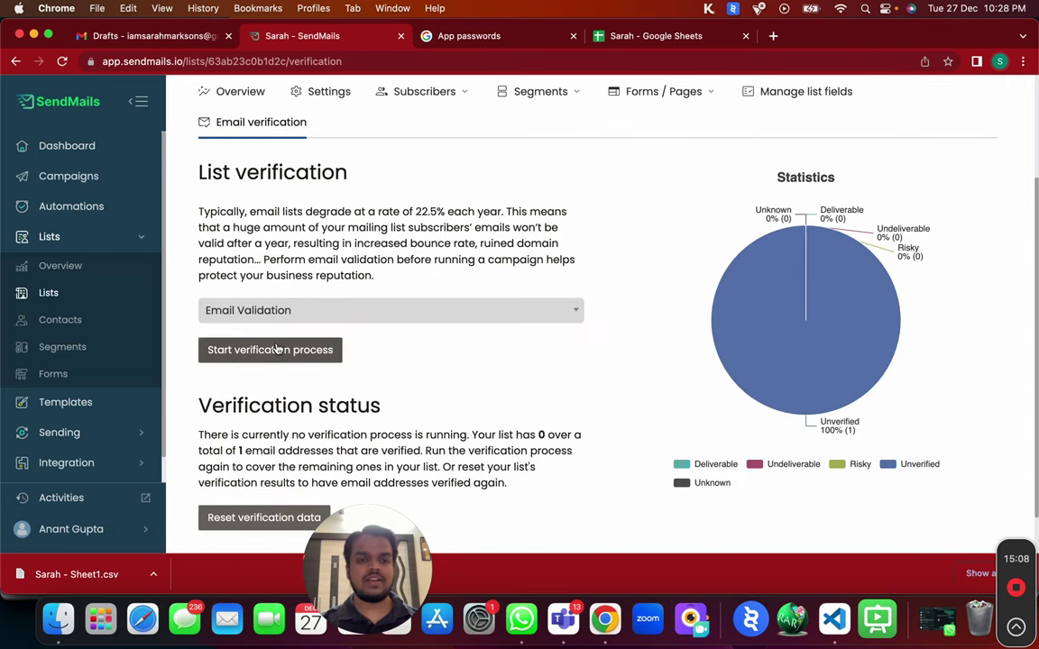
left_click(278, 350)
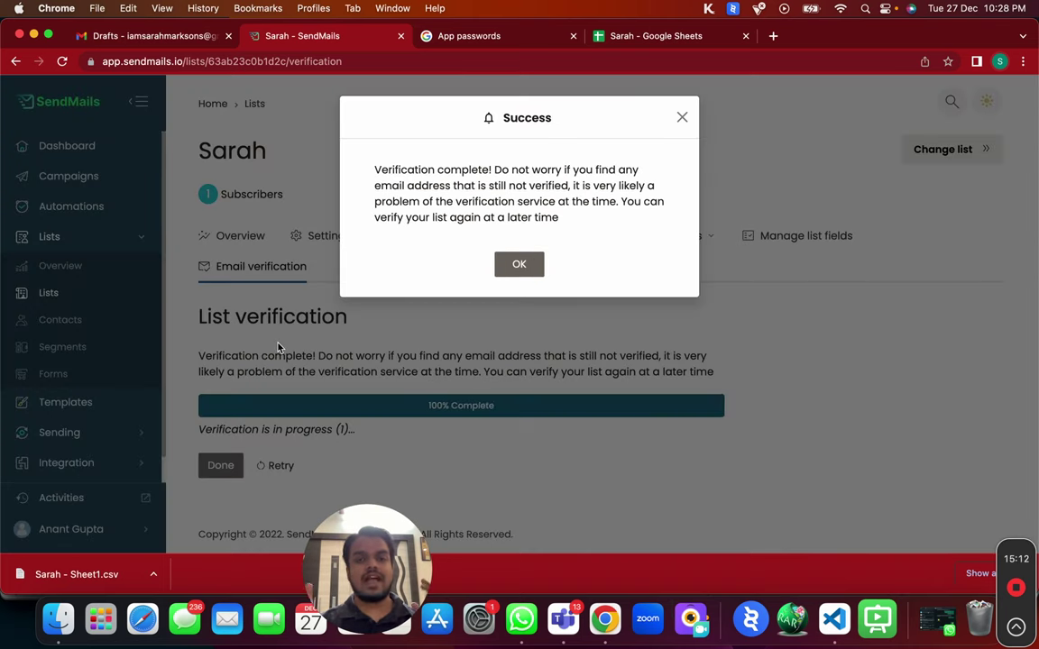
left_click(520, 264)
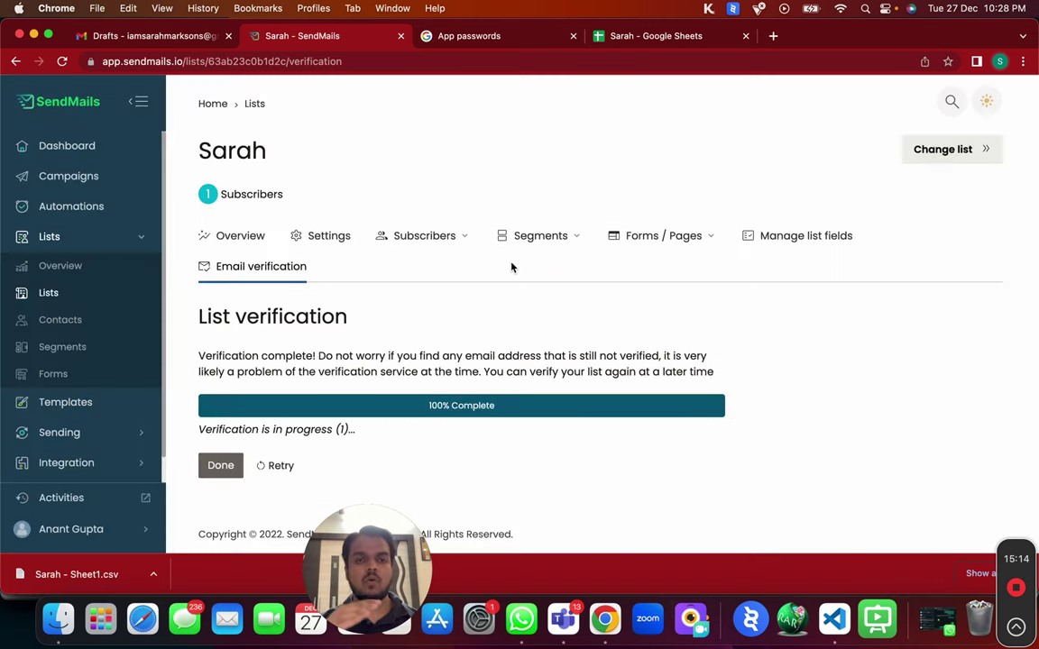
left_click(221, 466)
scroll(349, 366, "down", 3)
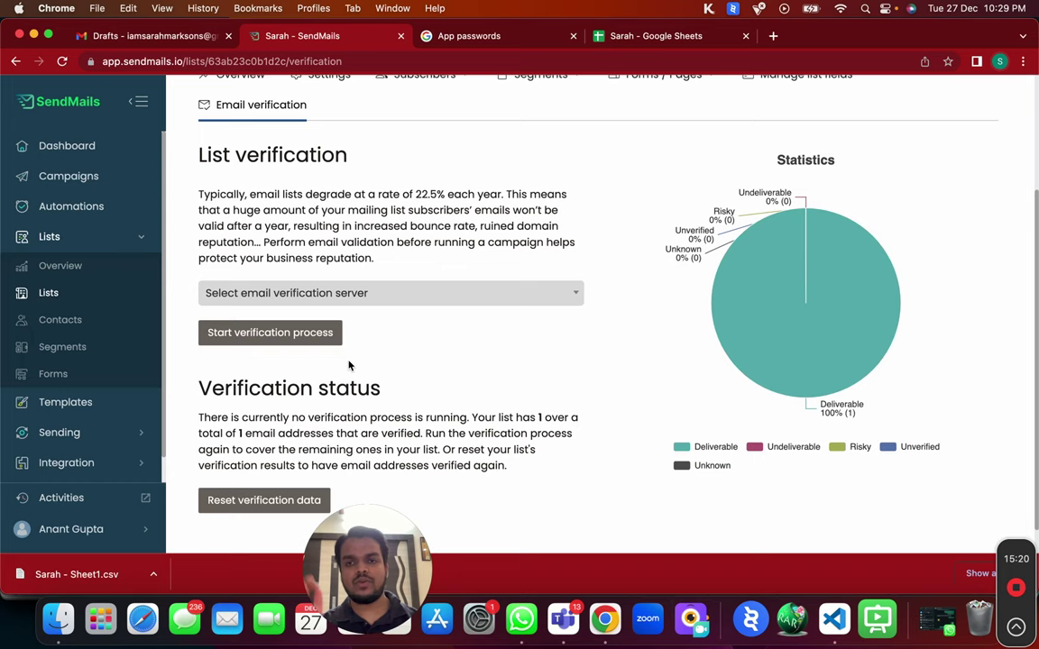
mouse_move(793, 272)
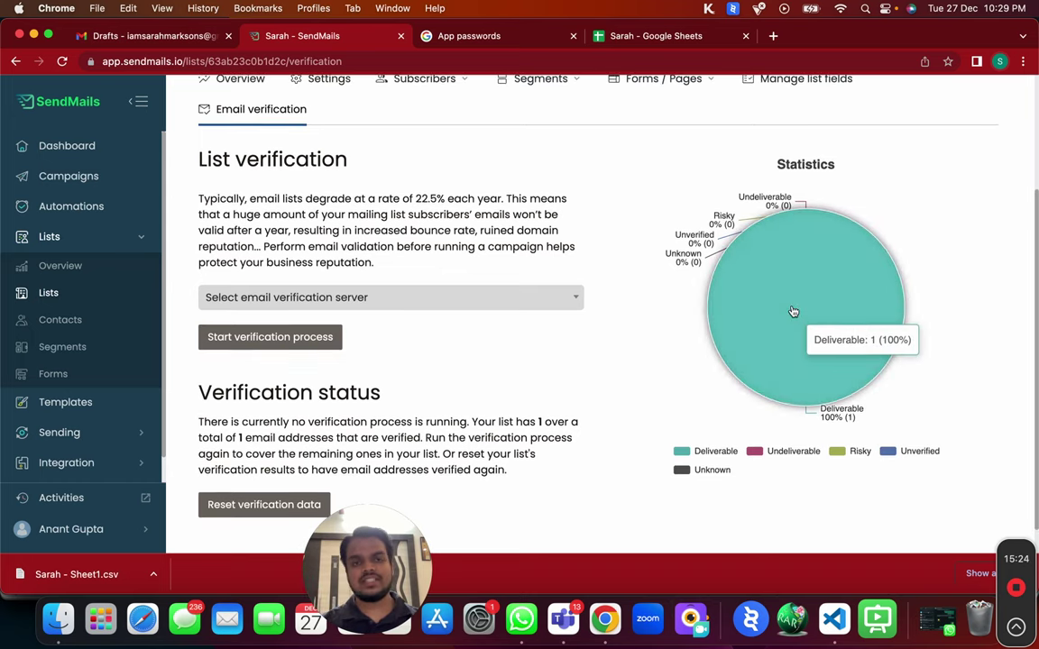
scroll(793, 308, "up", 3)
left_click(455, 249)
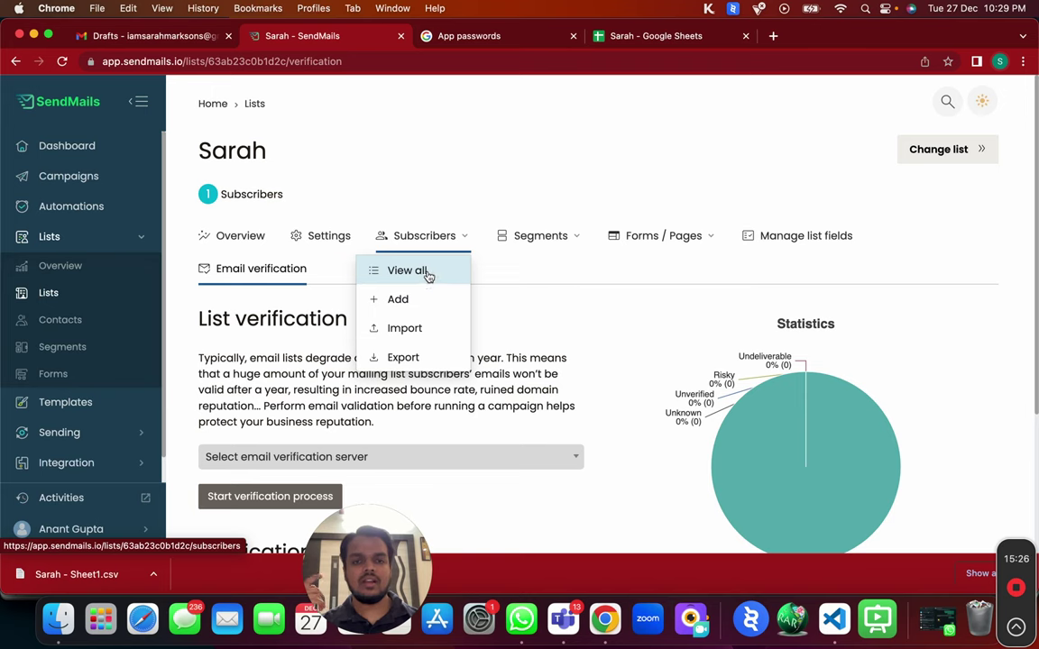
View all subscribers in the Sarah list and start a new subscriber.
left_click(425, 272)
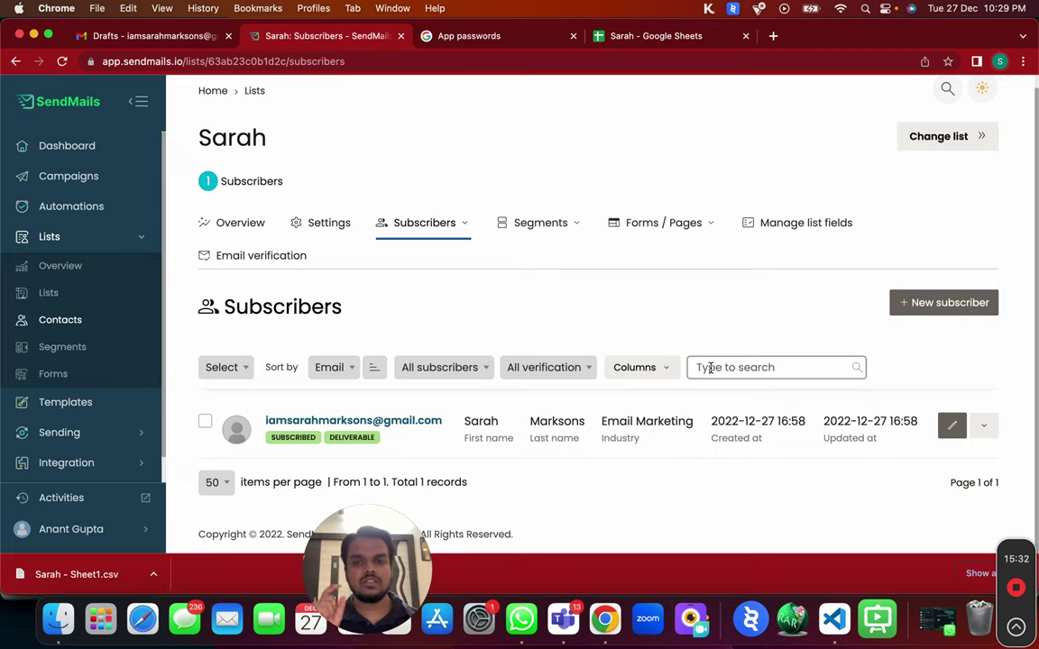
left_click(923, 302)
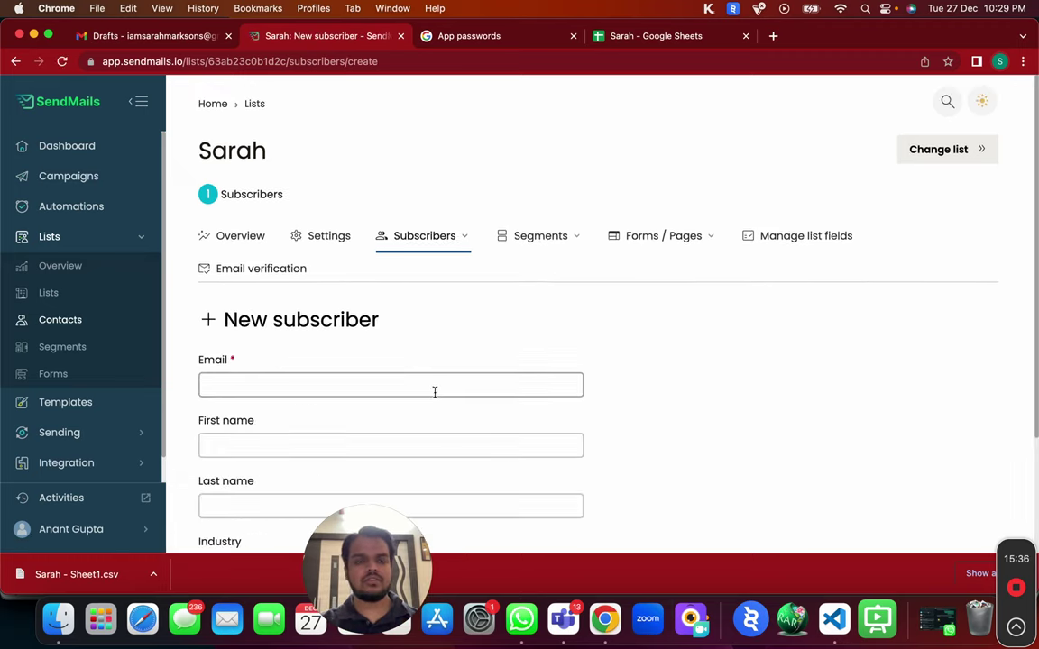
left_click(434, 385)
scroll(434, 392, "down", 2)
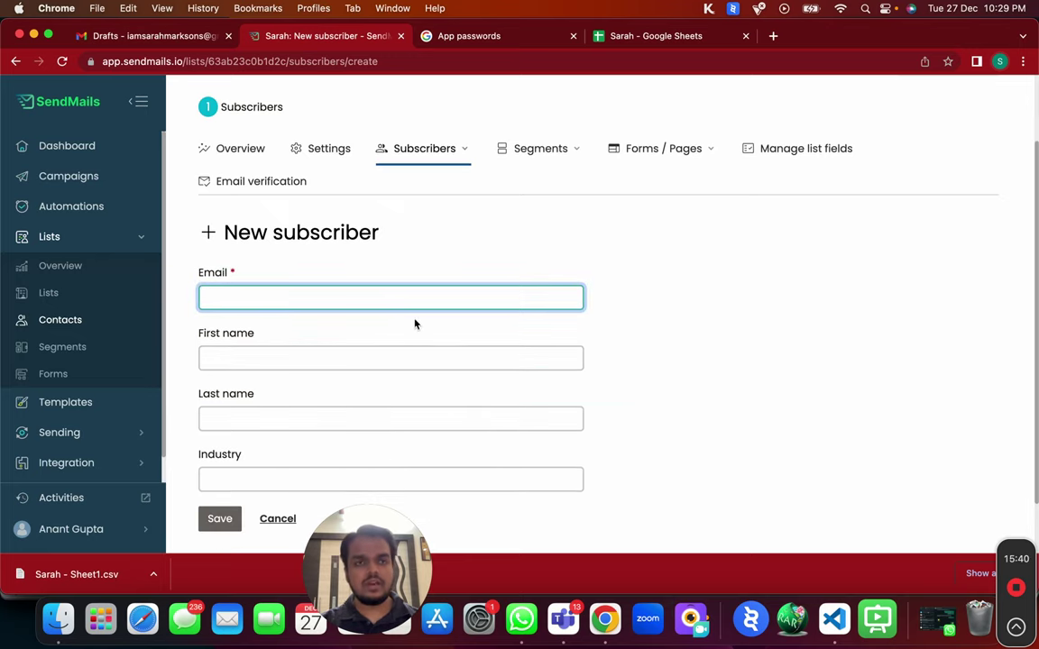
left_click(457, 148)
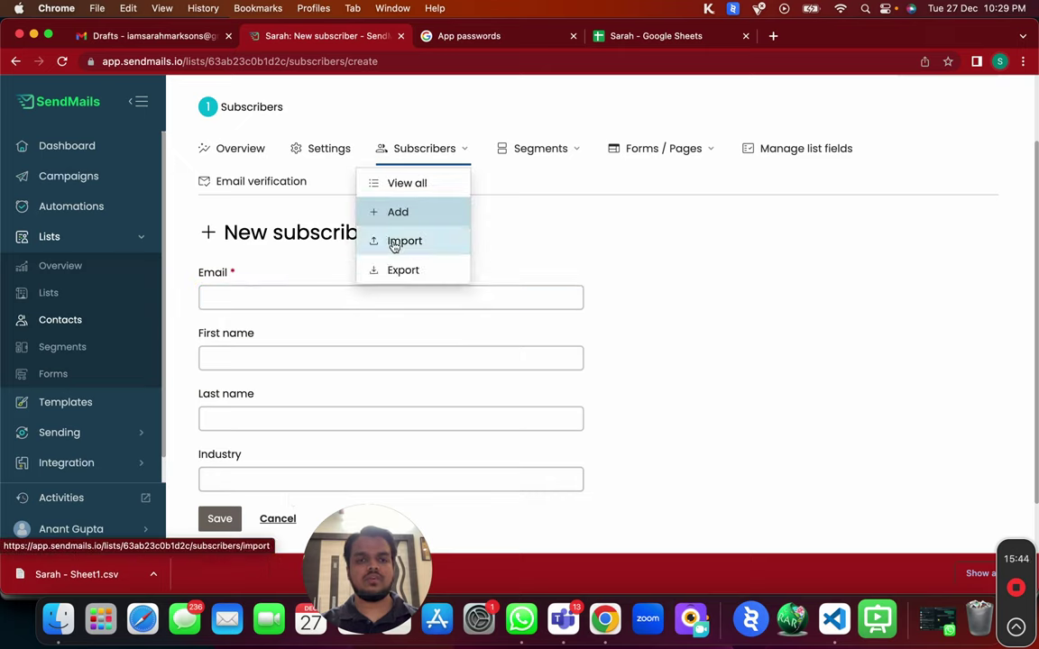
left_click(601, 212)
left_click(338, 288)
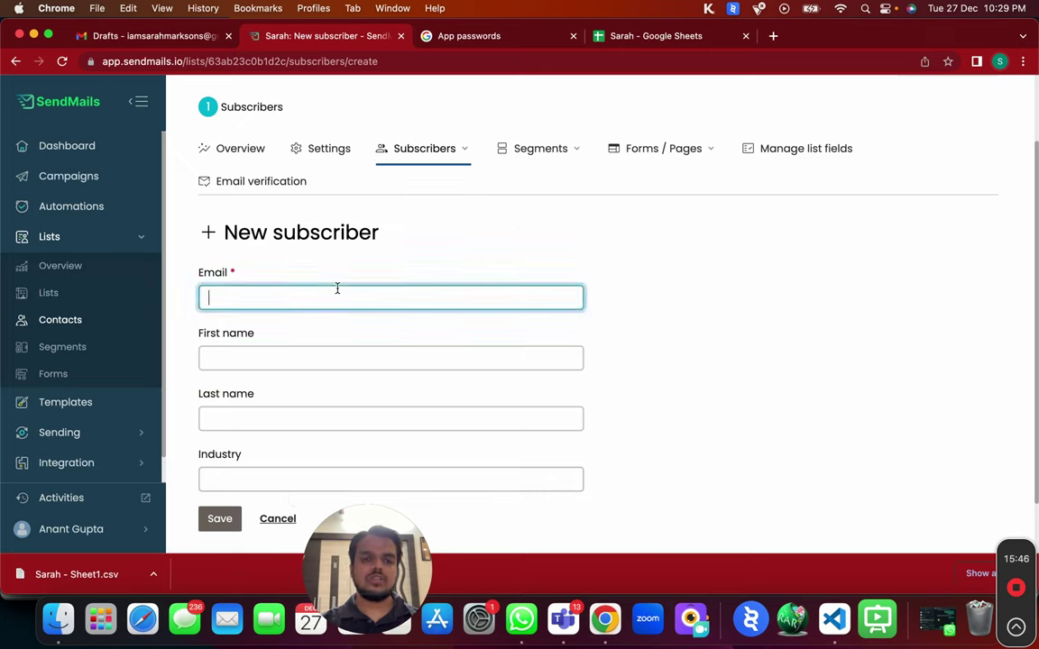
Enter the new subscriber's first name, last name, e-mail and industry XYZ, then save.
left_click(322, 351)
key("Tab")
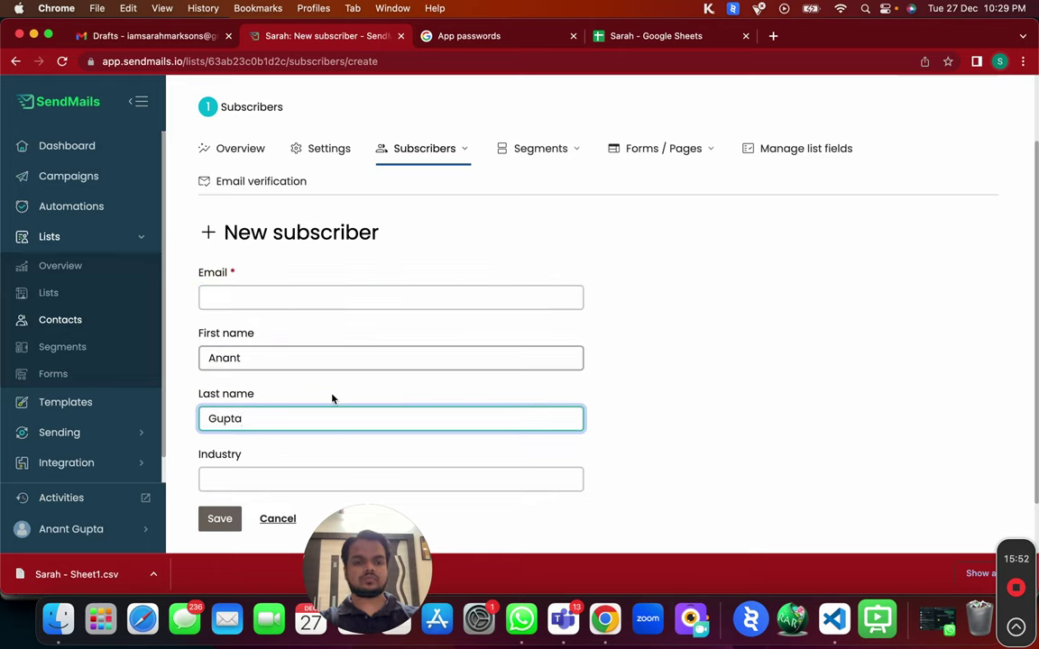
left_click(312, 473)
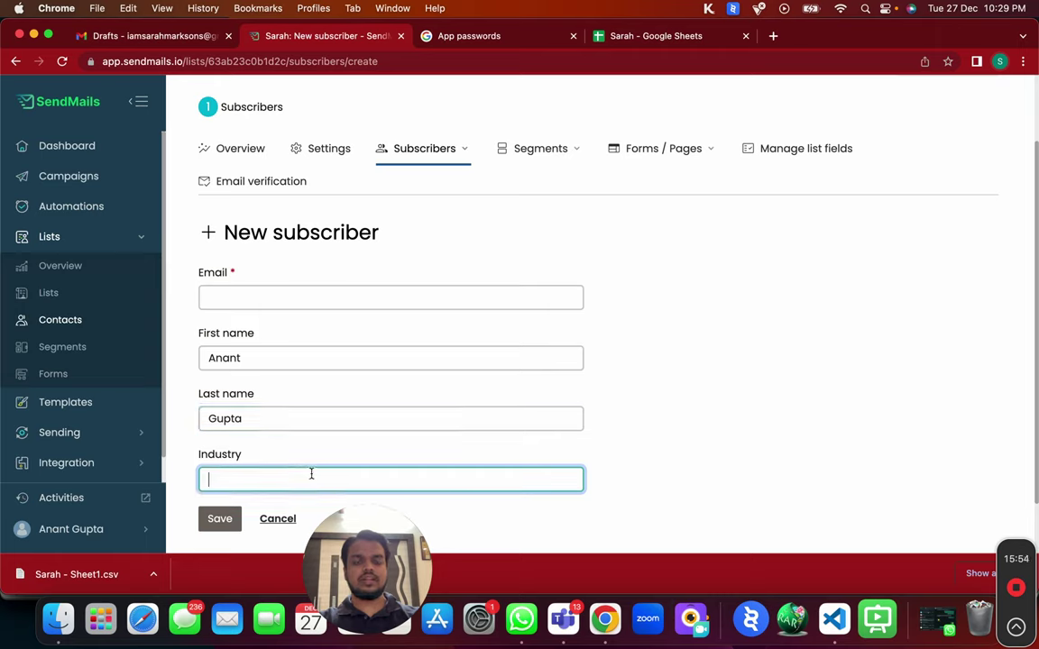
type("XYZ")
left_click(391, 293)
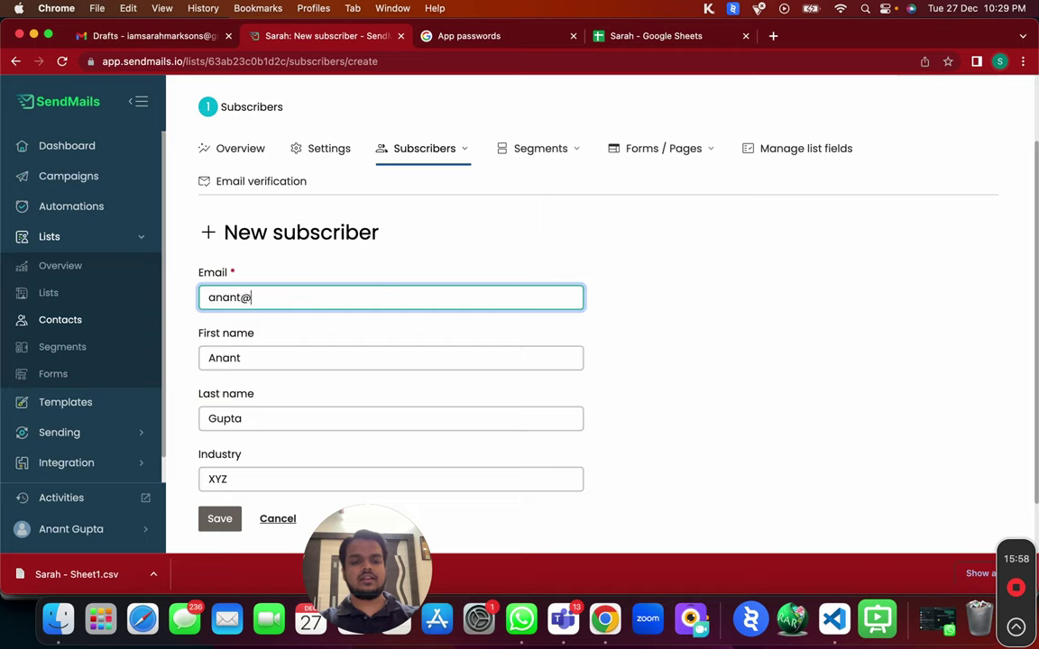
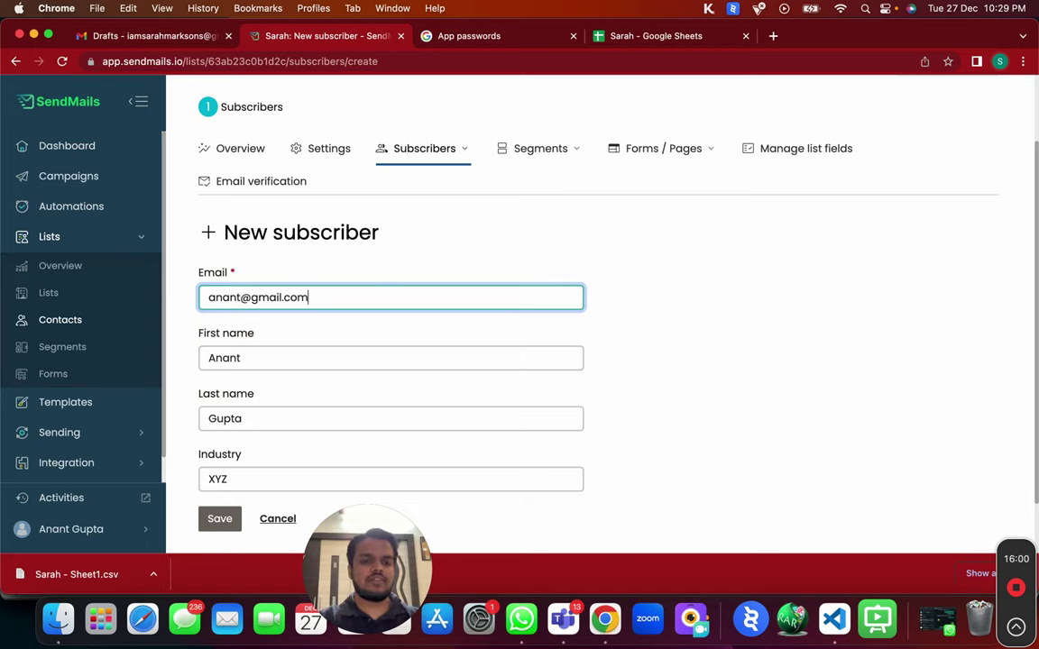
left_click(213, 520)
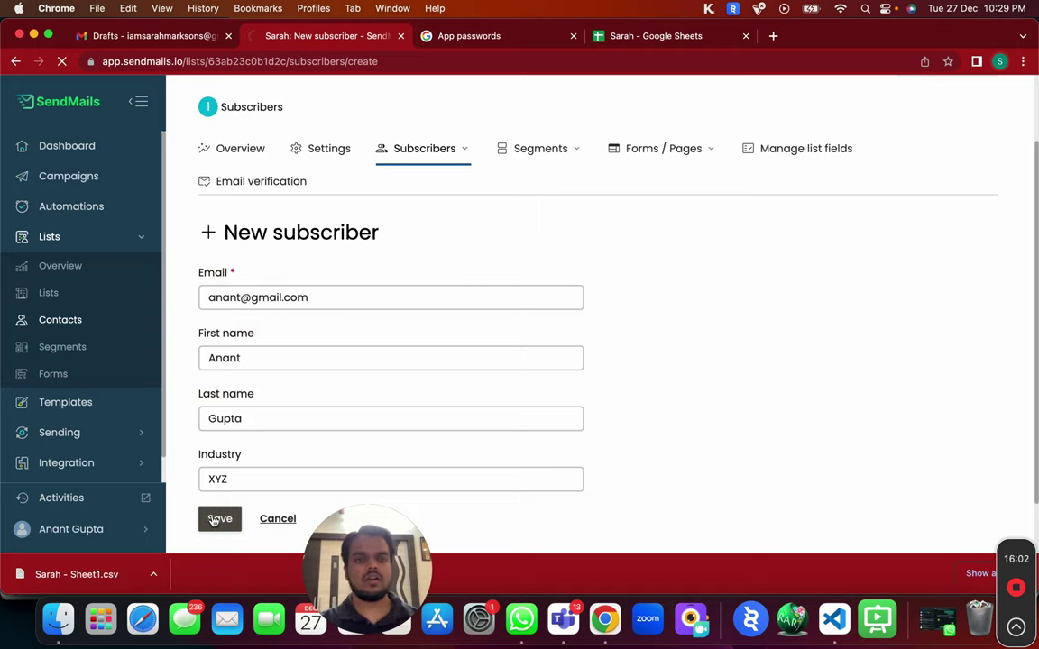
scroll(451, 433, "down", 2)
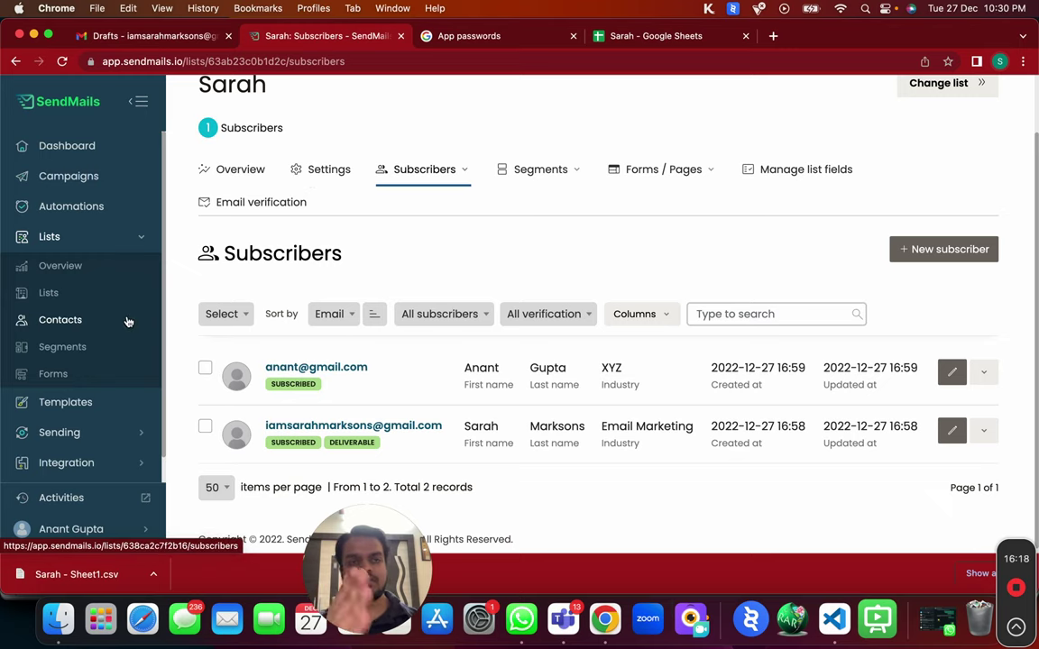
Create a regular HTML email campaign targeting the 2-subscriber Sarah list and continue to Setup.
left_click(115, 183)
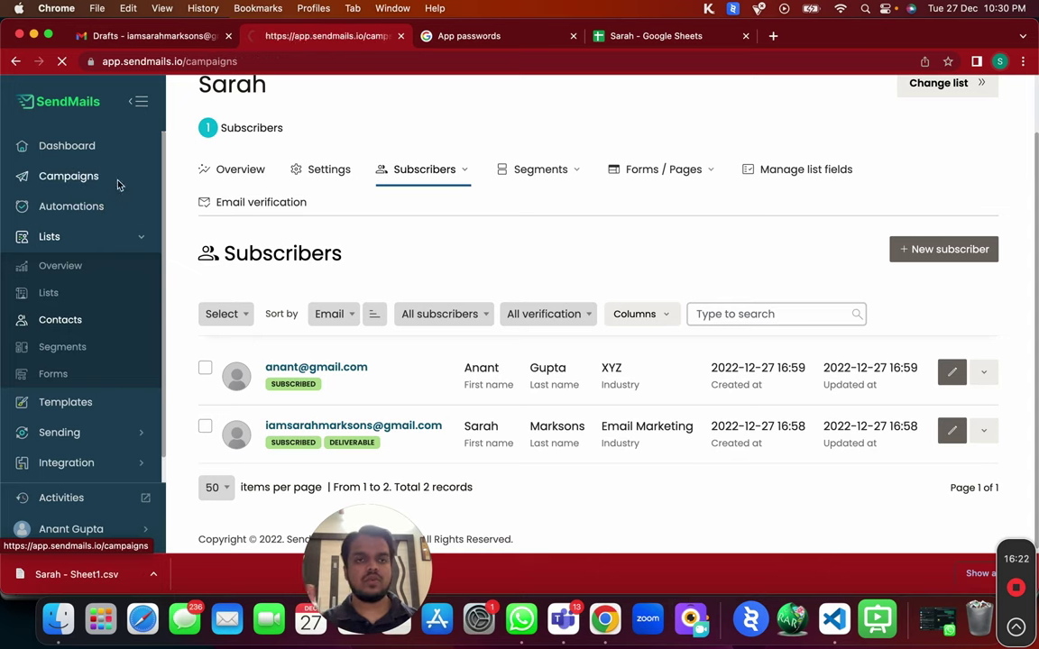
left_click(889, 222)
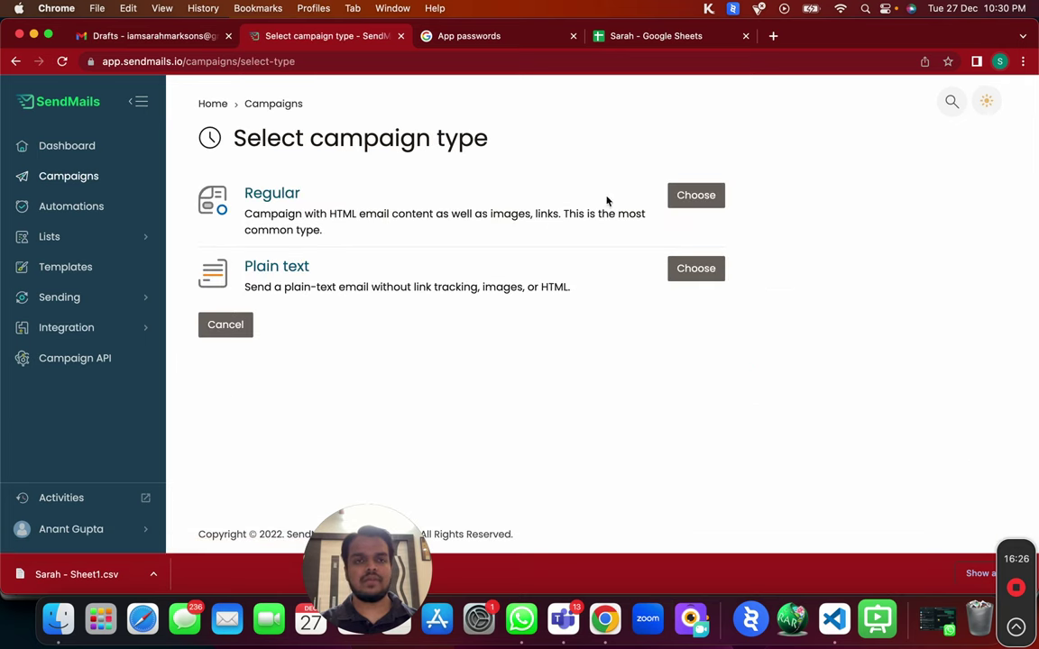
left_click(705, 198)
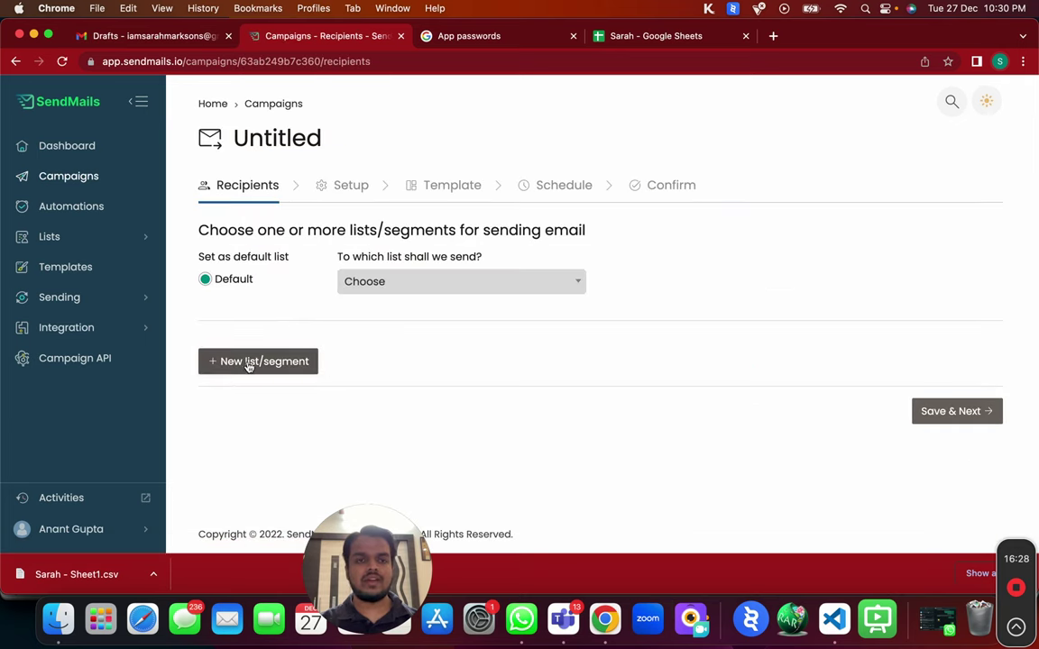
left_click(436, 280)
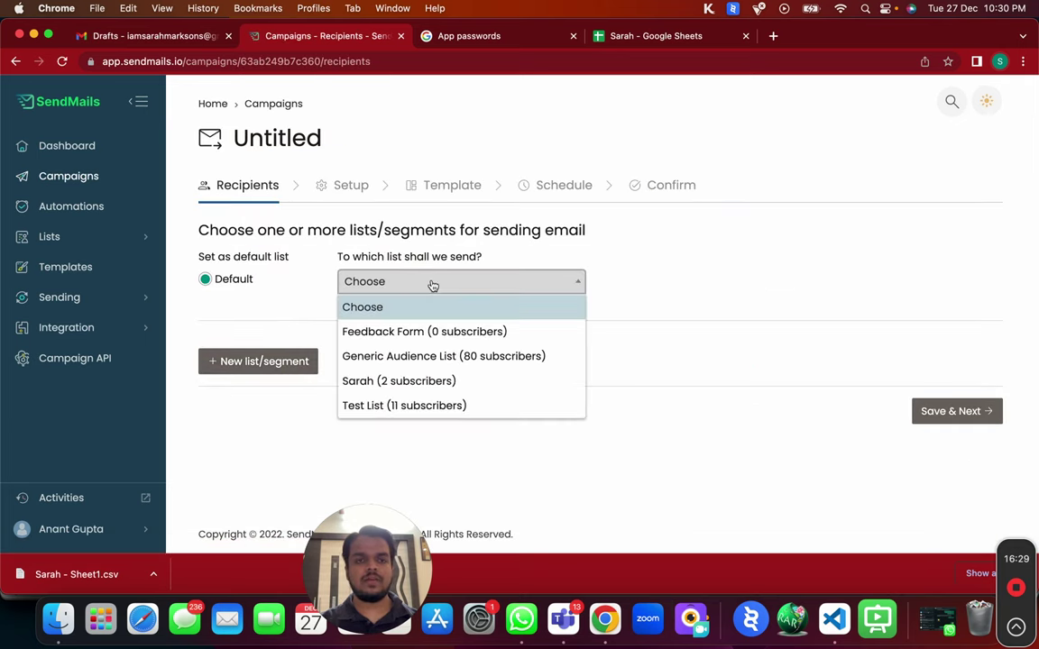
left_click(402, 383)
left_click(947, 415)
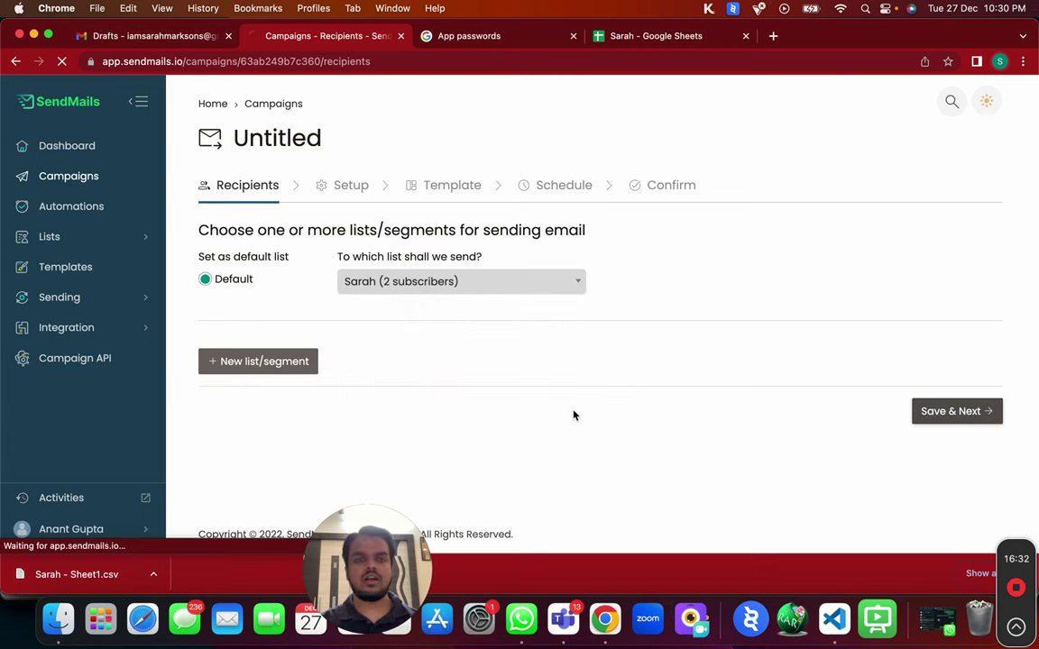
scroll(365, 361, "down", 1)
Set the campaign sender to use the sending server's default value.
left_click(222, 216)
double_click(222, 217)
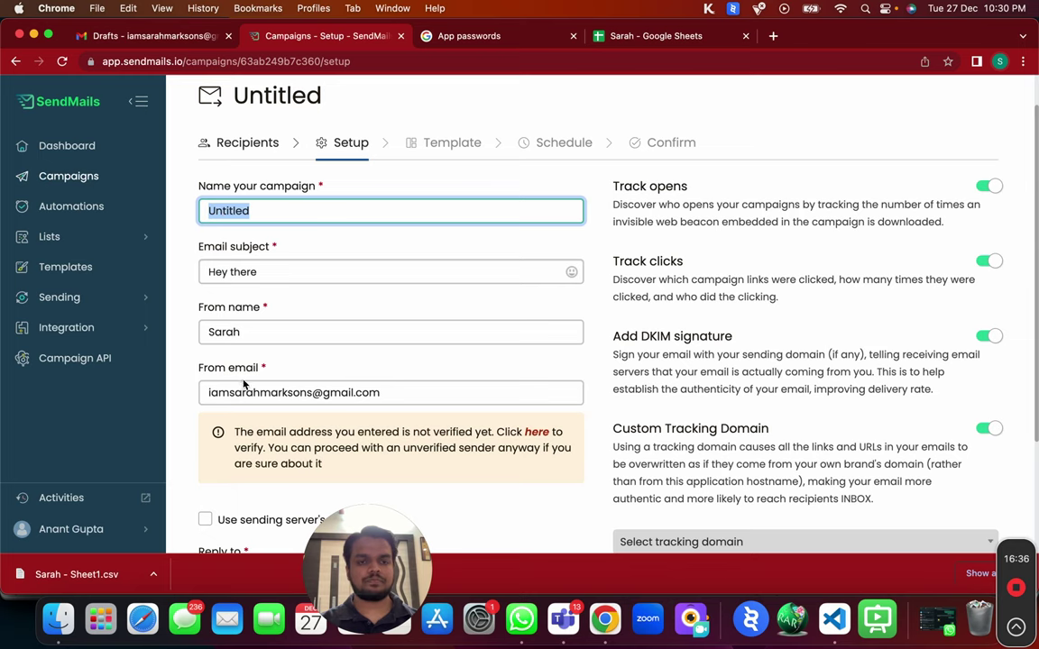
scroll(249, 385, "down", 3)
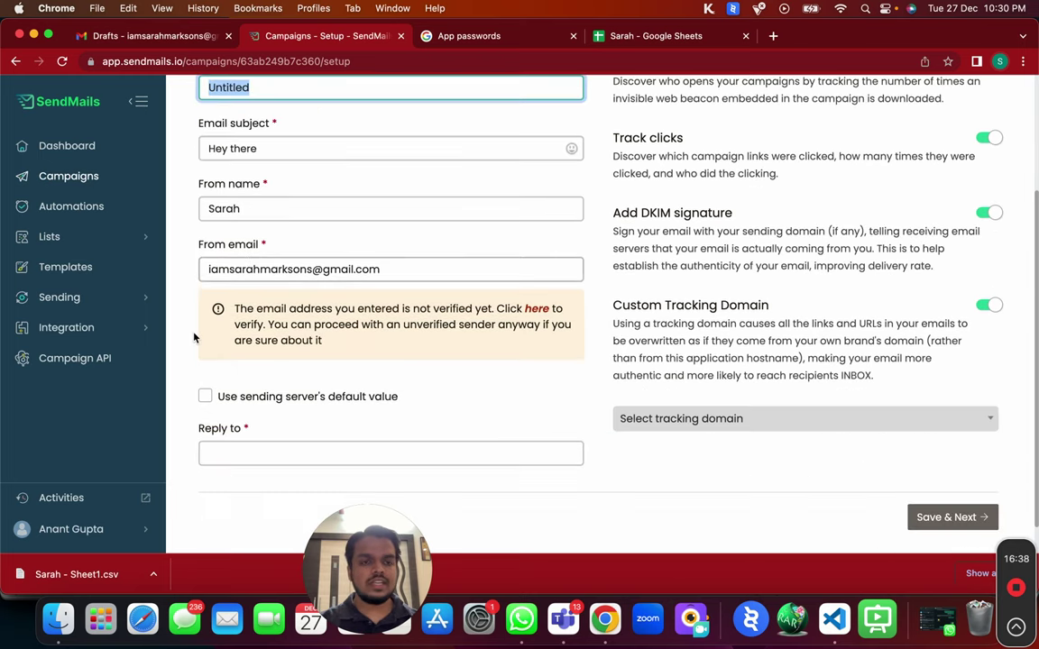
left_click(207, 256)
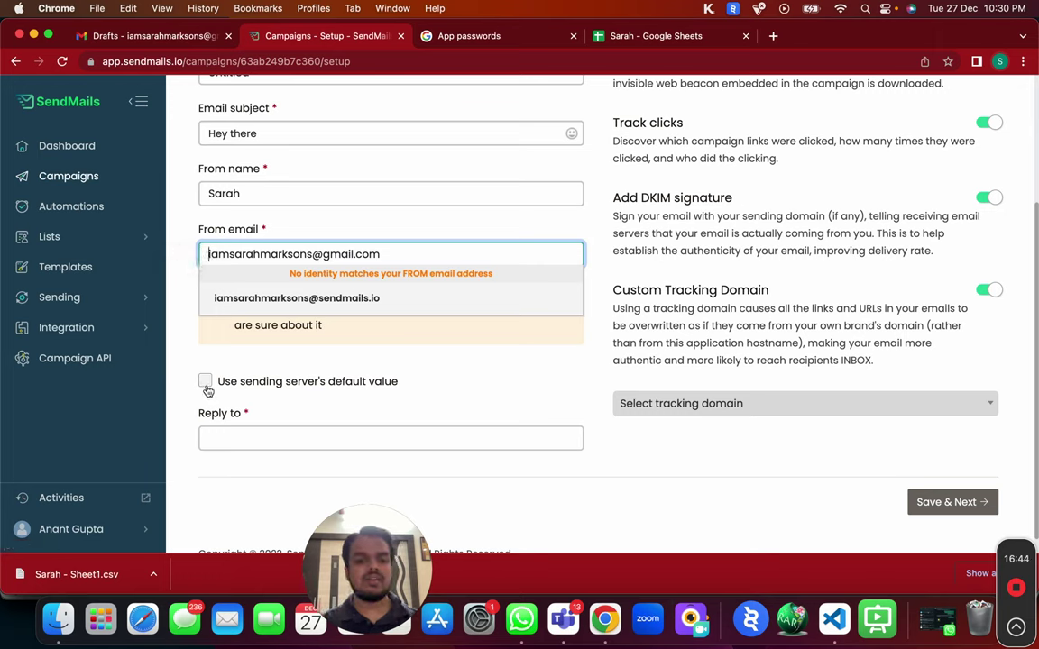
triple_click(238, 254)
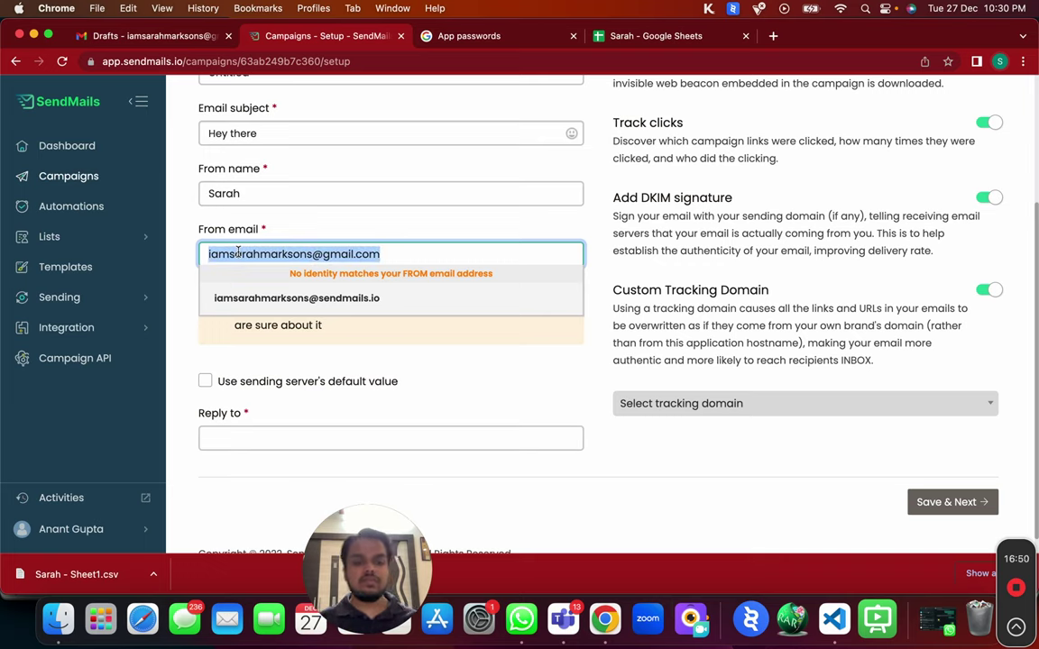
left_click(207, 384)
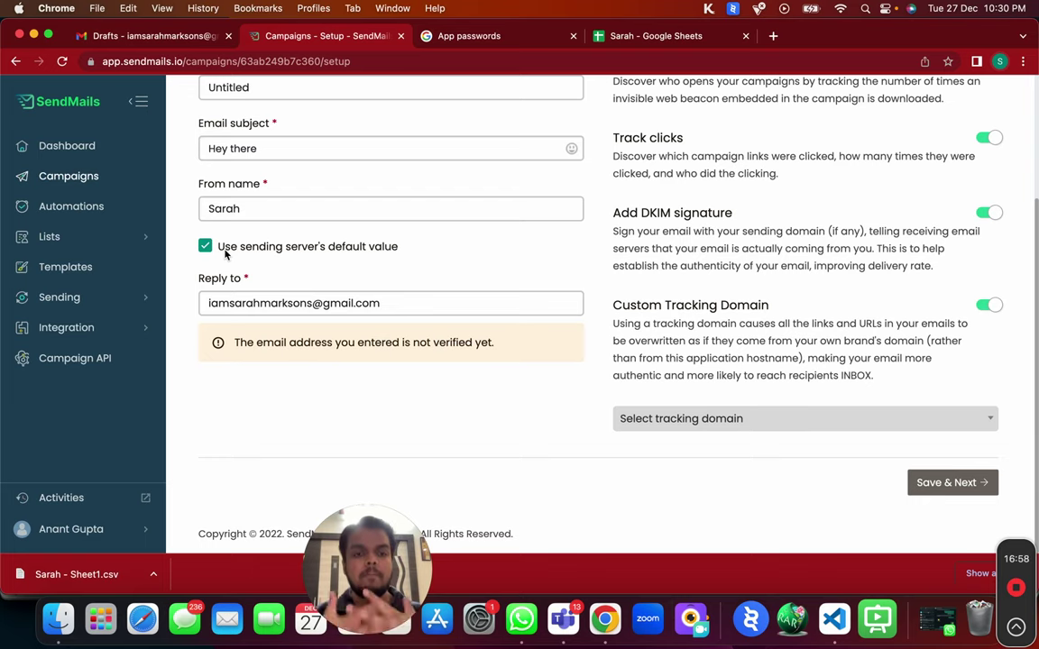
left_click_drag(221, 252, 359, 259)
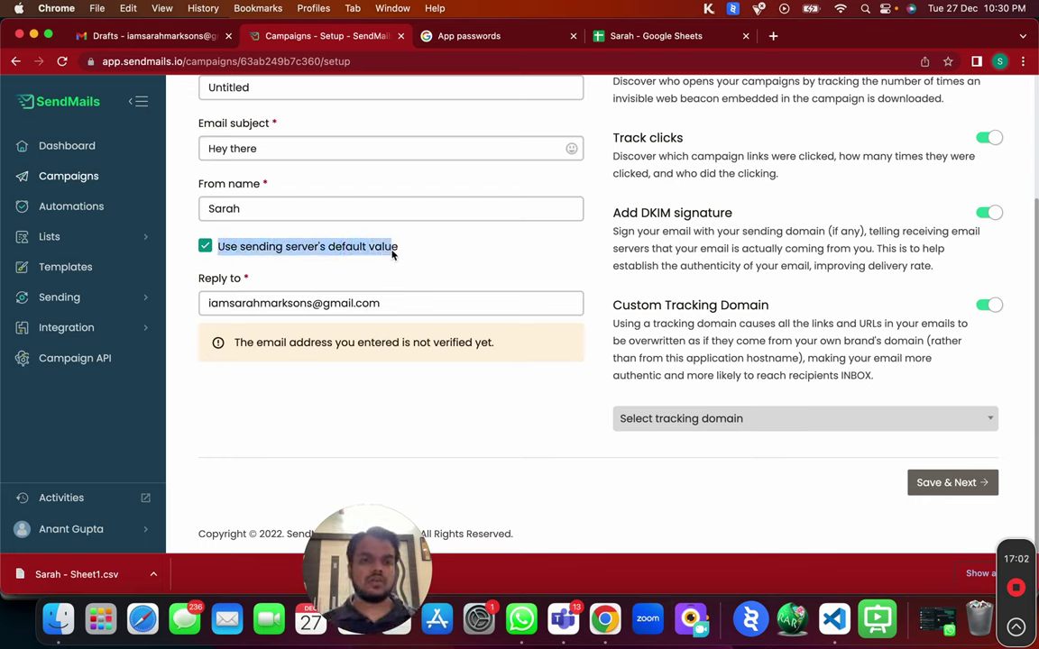
Copy the Google account's e-mail from Gmail and paste it as the reply-to address.
triple_click(248, 303)
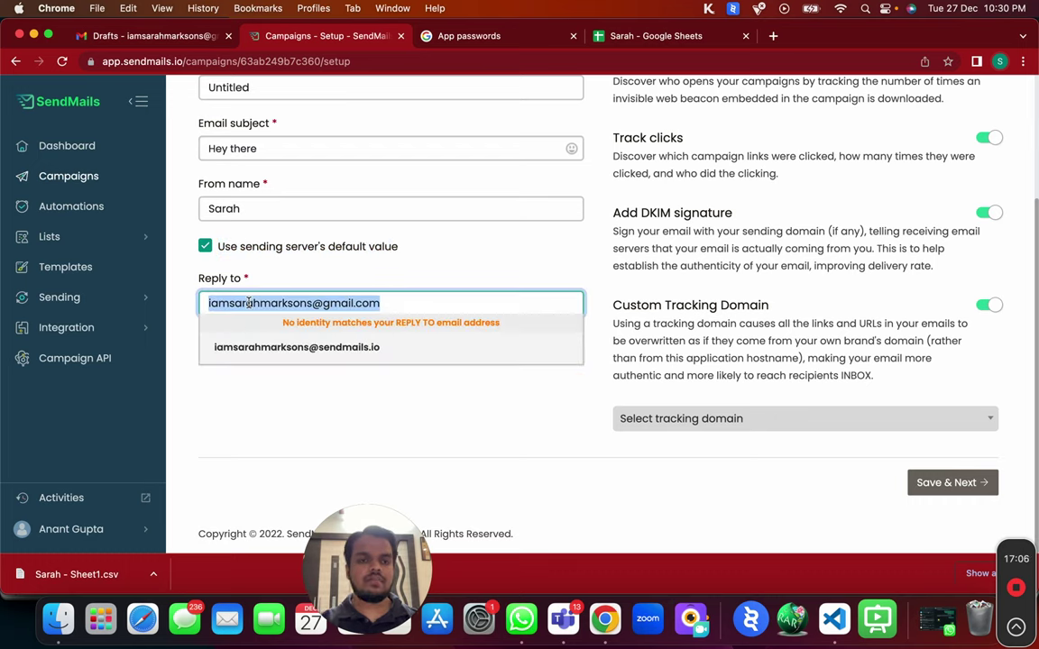
left_click(141, 58)
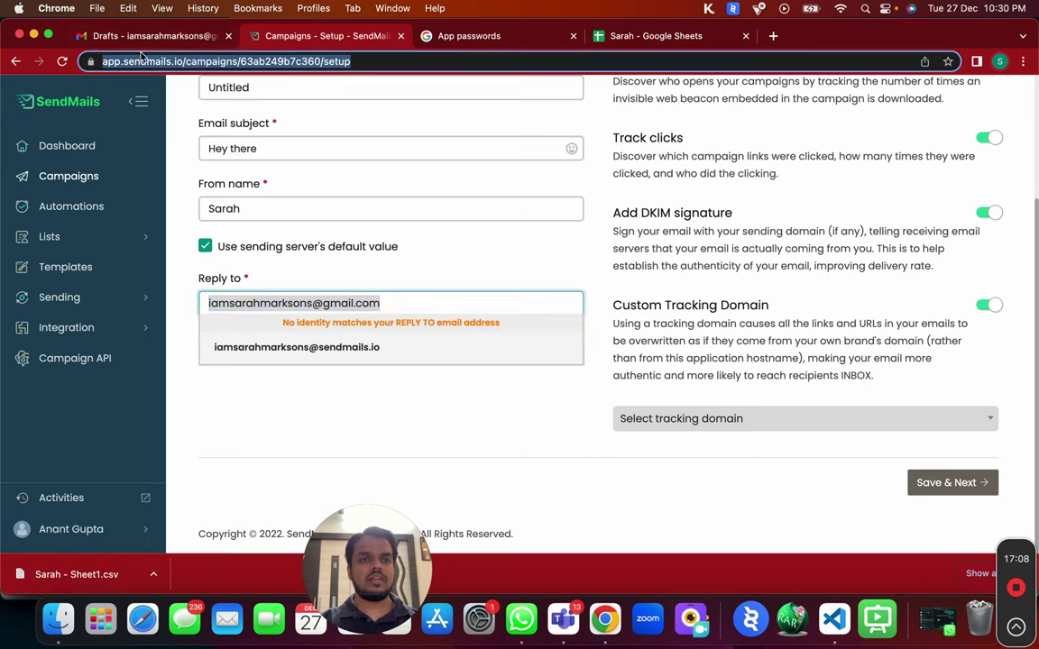
left_click(158, 37)
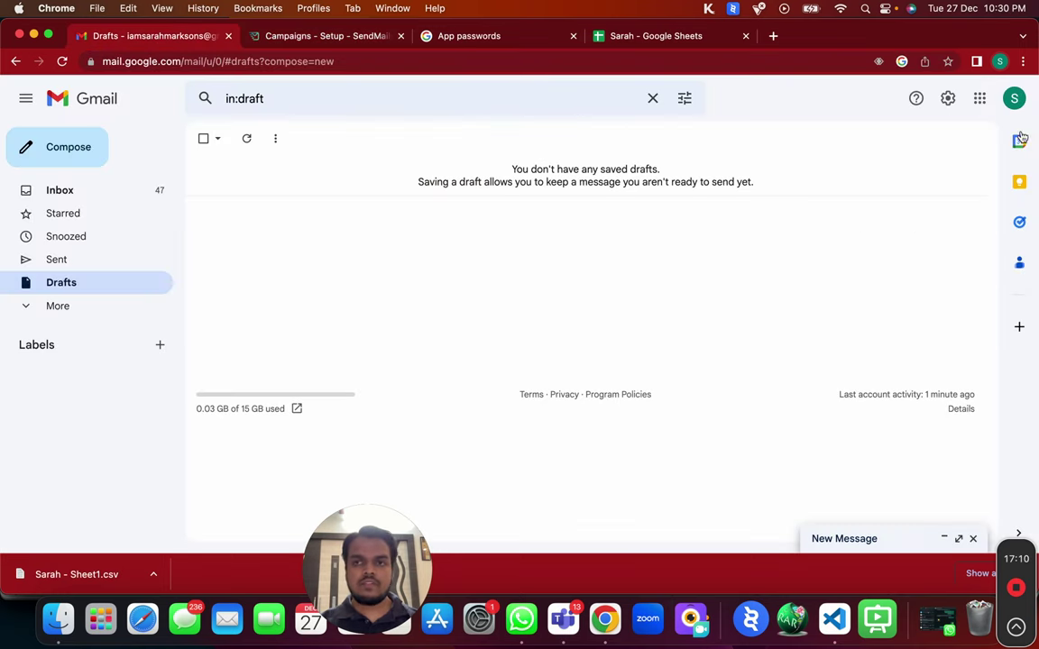
left_click(1015, 98)
triple_click(833, 228)
key("super+c")
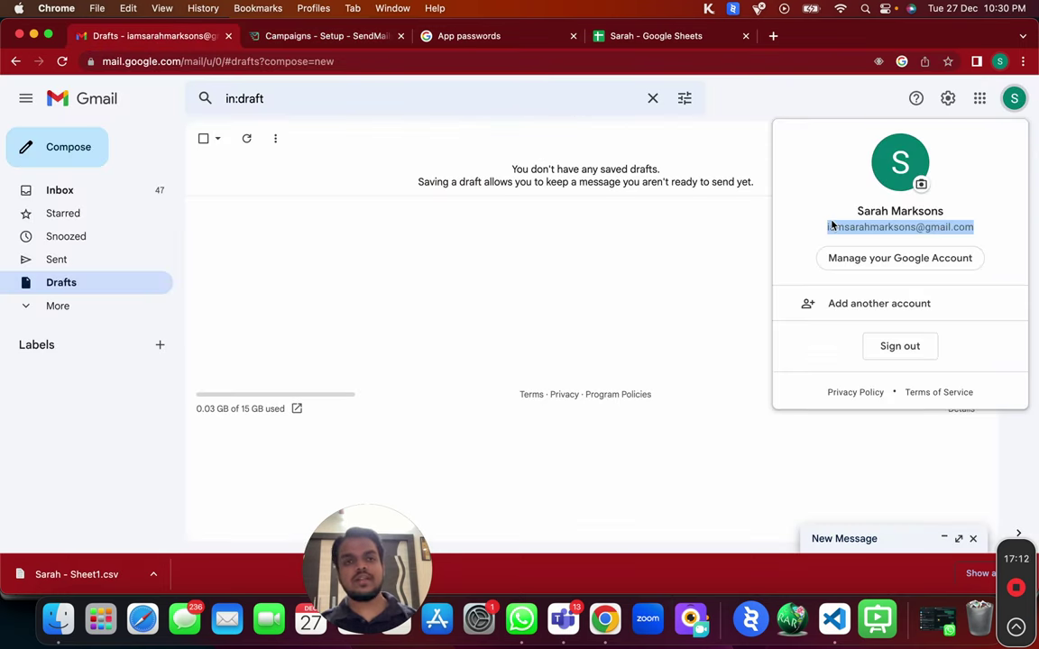
left_click(296, 37)
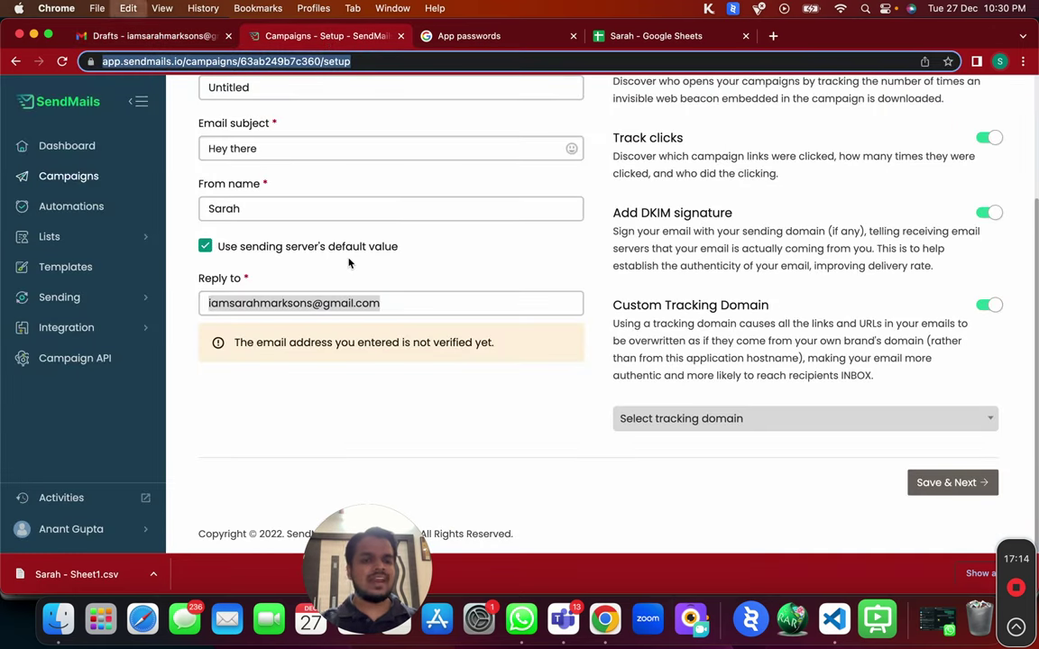
key("super+v")
Confirm the pasted reply-to address, dismissing its suggestion list.
left_click(365, 307)
key("Return")
left_click(373, 303)
triple_click(374, 303)
left_click(373, 303)
left_click(445, 279)
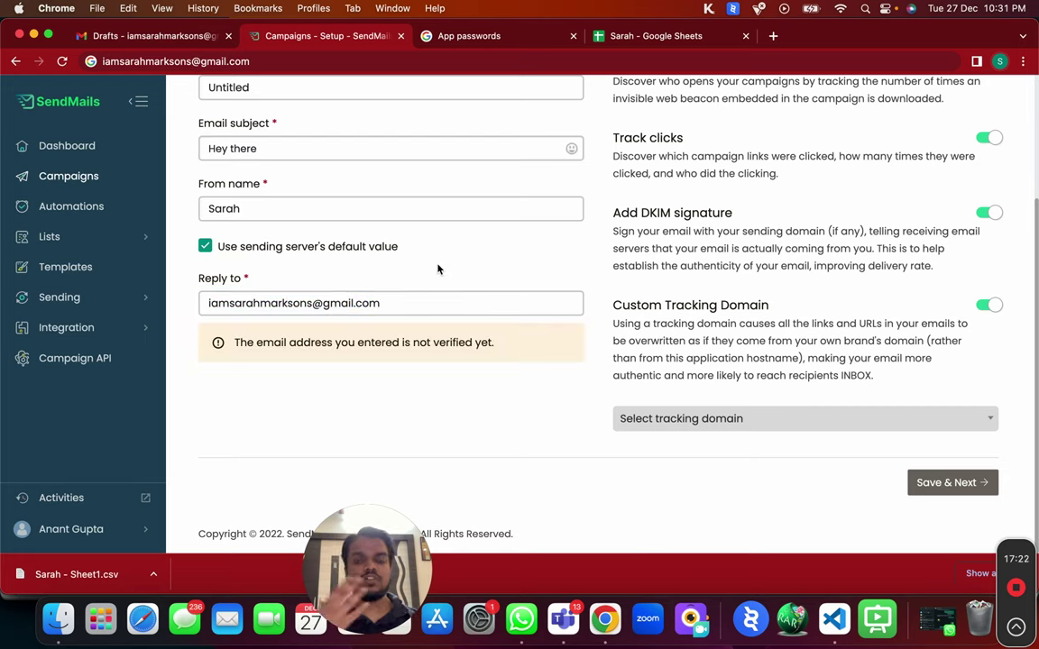
scroll(439, 269, "up", 5)
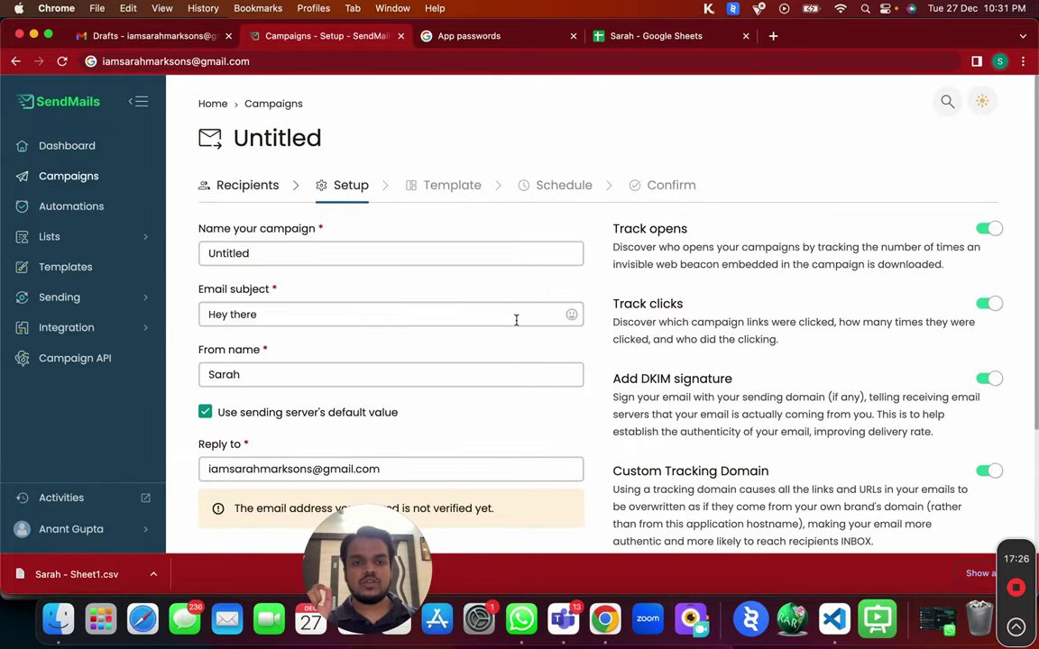
Append a grinning emoji to the subject 'Hey there', separated by a space.
left_click(515, 316)
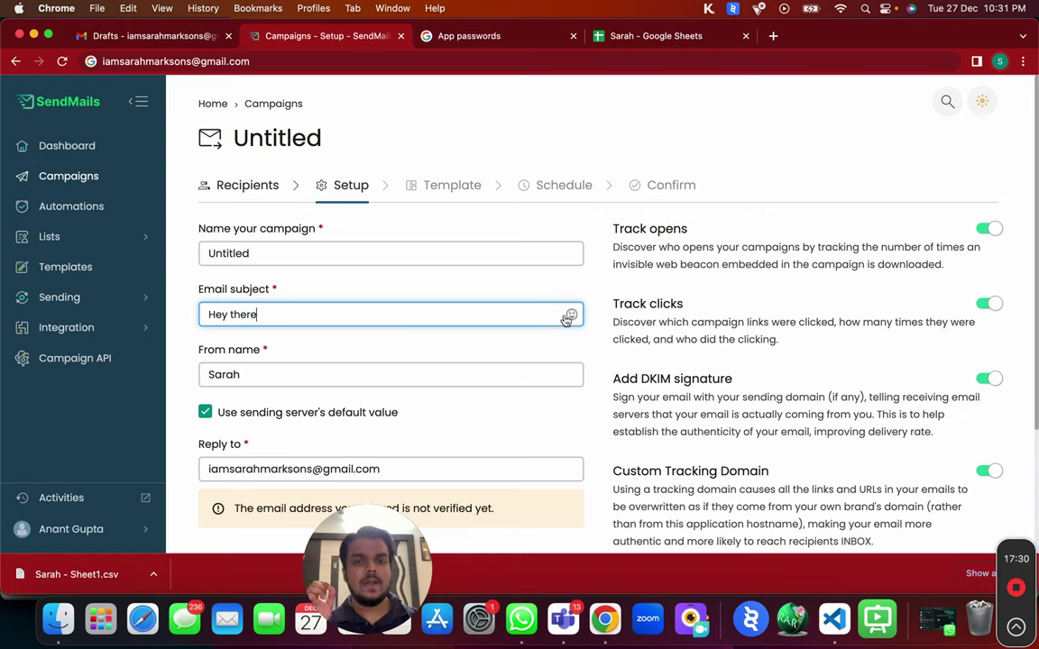
left_click(571, 314)
left_click(383, 186)
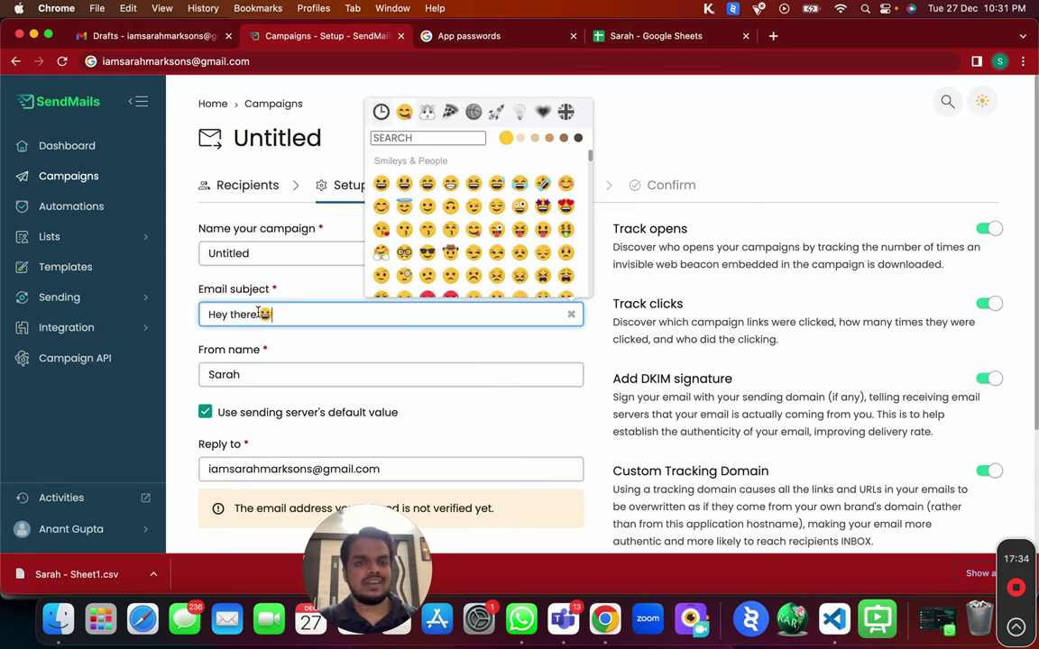
key("Left")
left_click(225, 289)
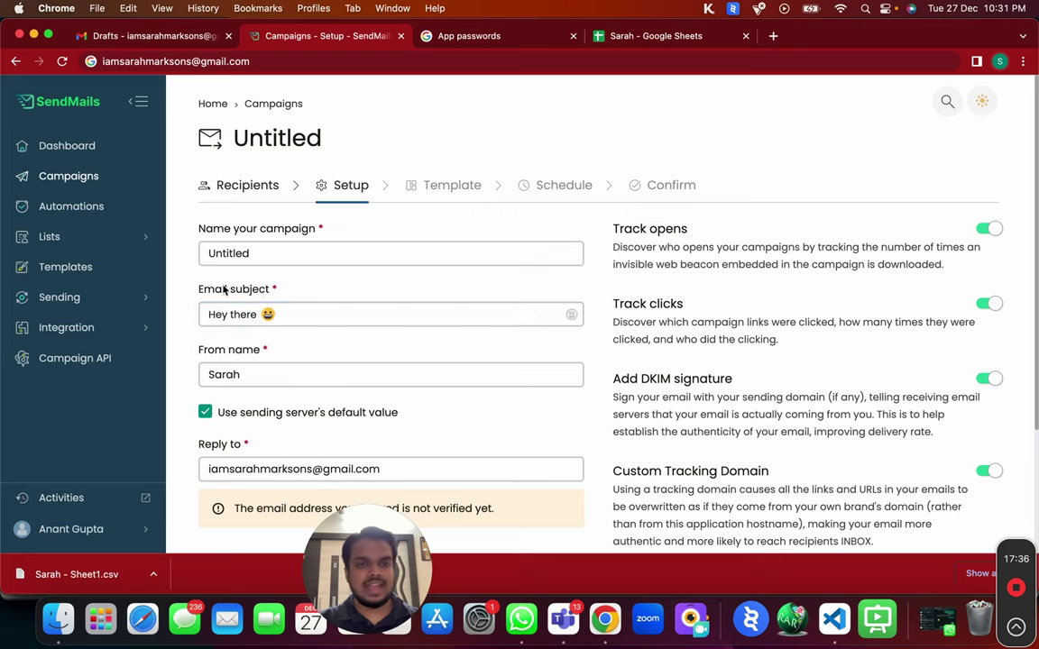
Rename the campaign from Untitled to 'Bulk Gmail Campaign Sarah'.
double_click(316, 253)
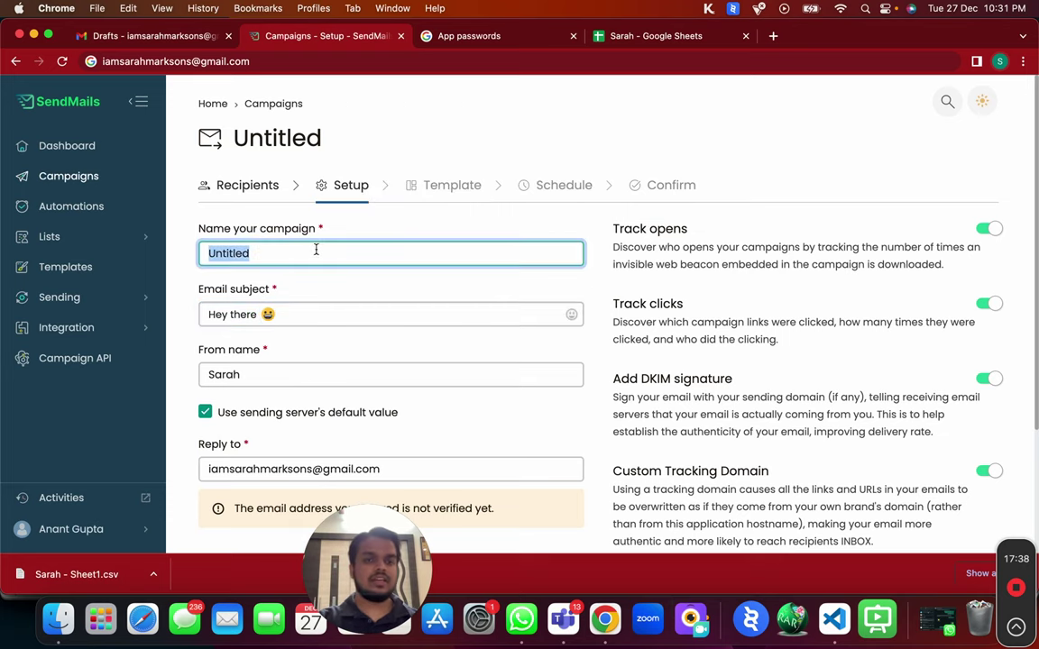
type("Bulk")
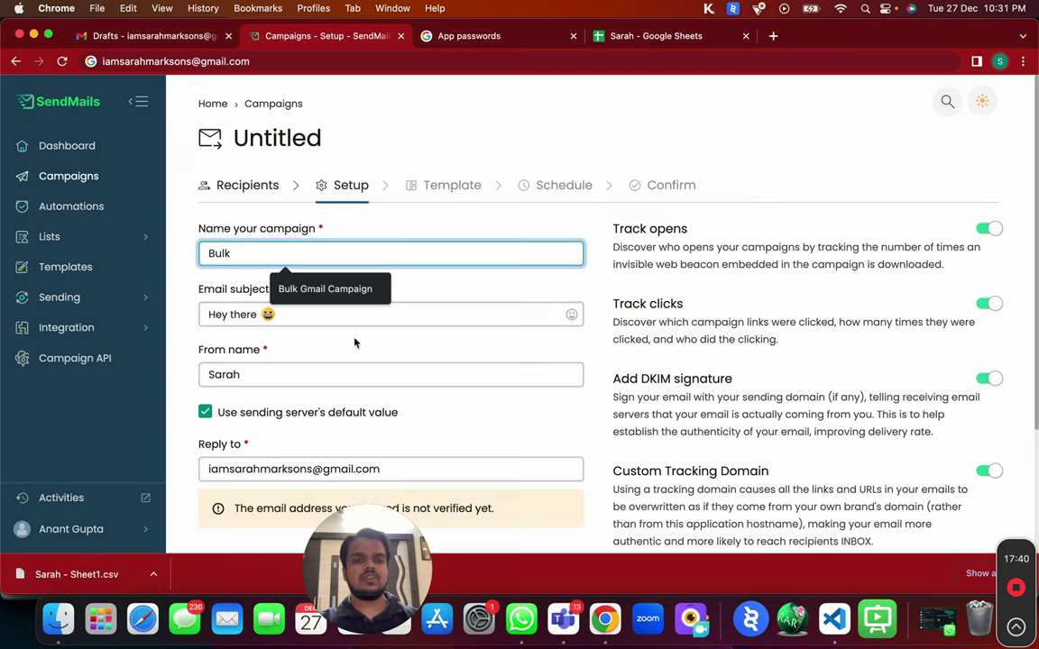
left_click(315, 287)
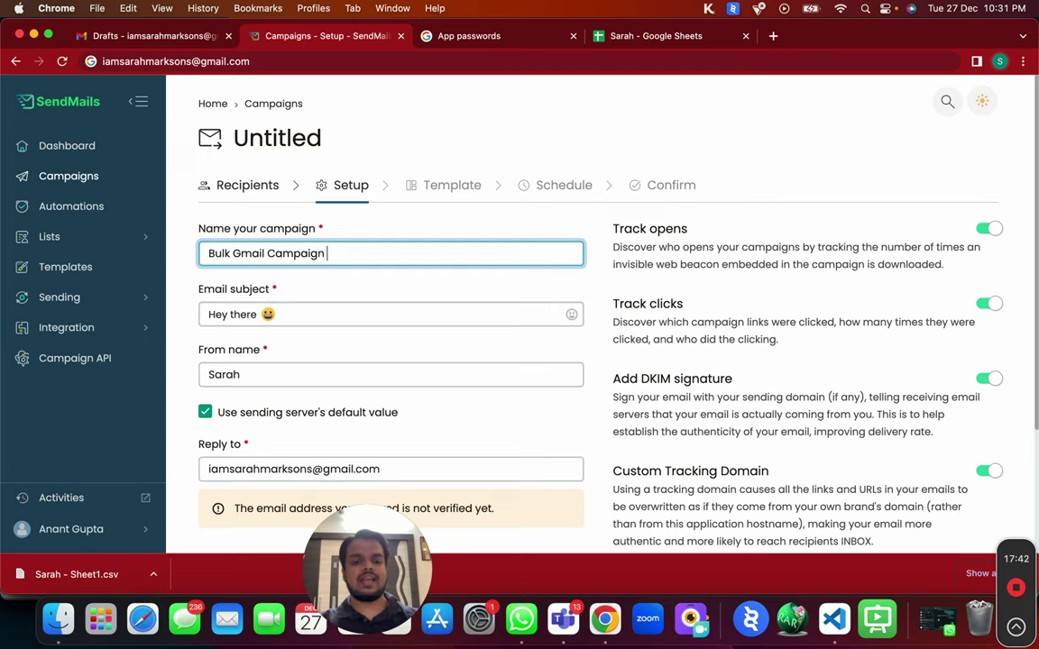
type("Sarah")
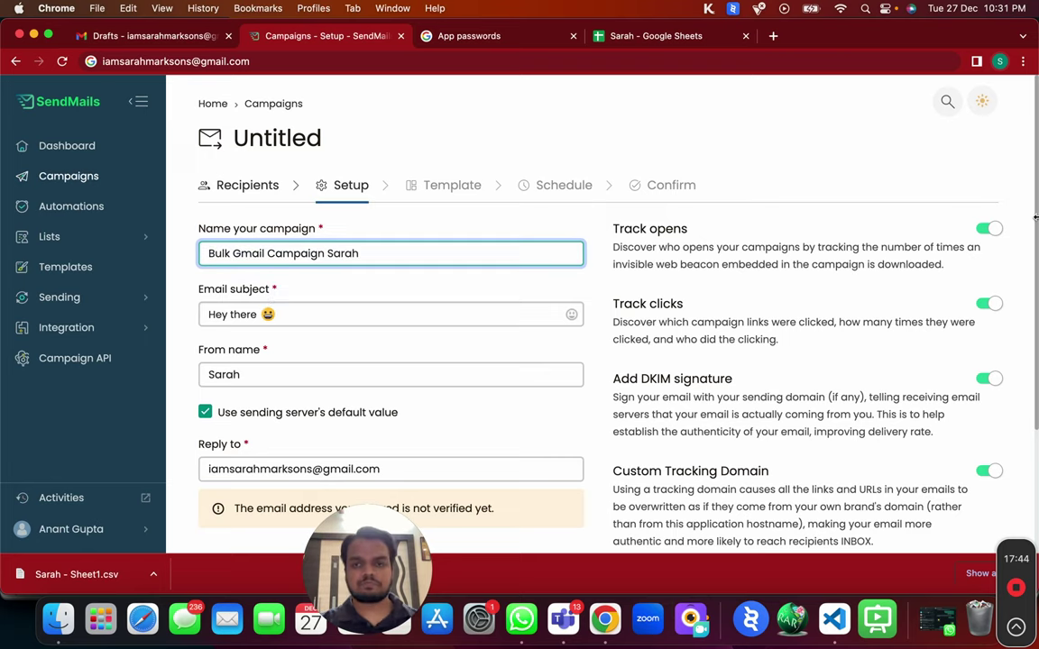
Switch off open tracking, click tracking, the DKIM signature and the custom tracking domain.
scroll(992, 257, "down", 1)
left_click(990, 203)
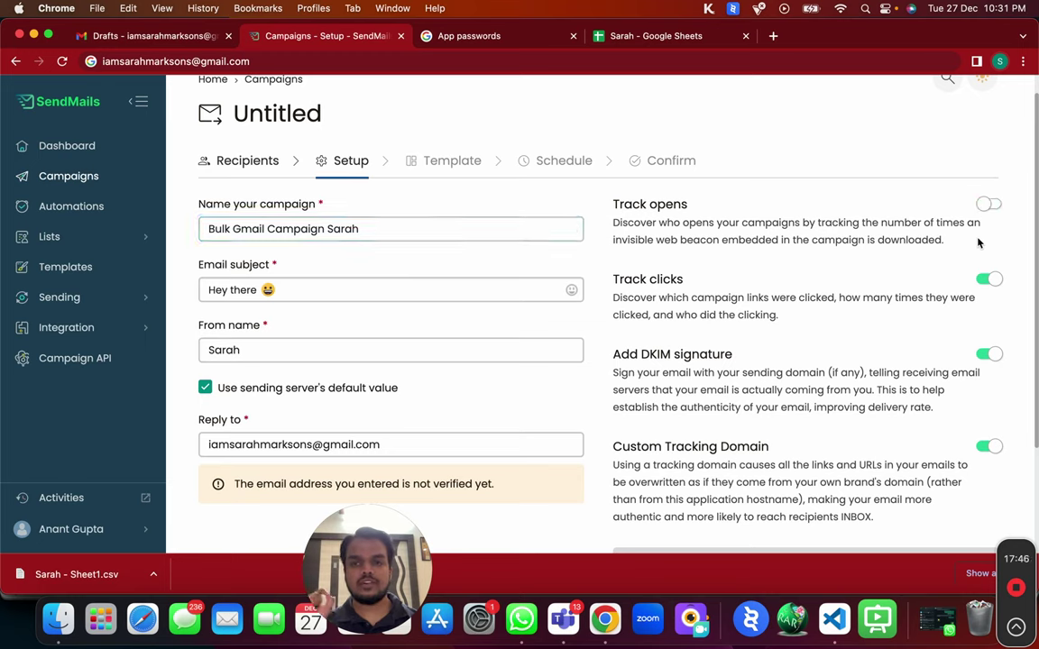
left_click(985, 279)
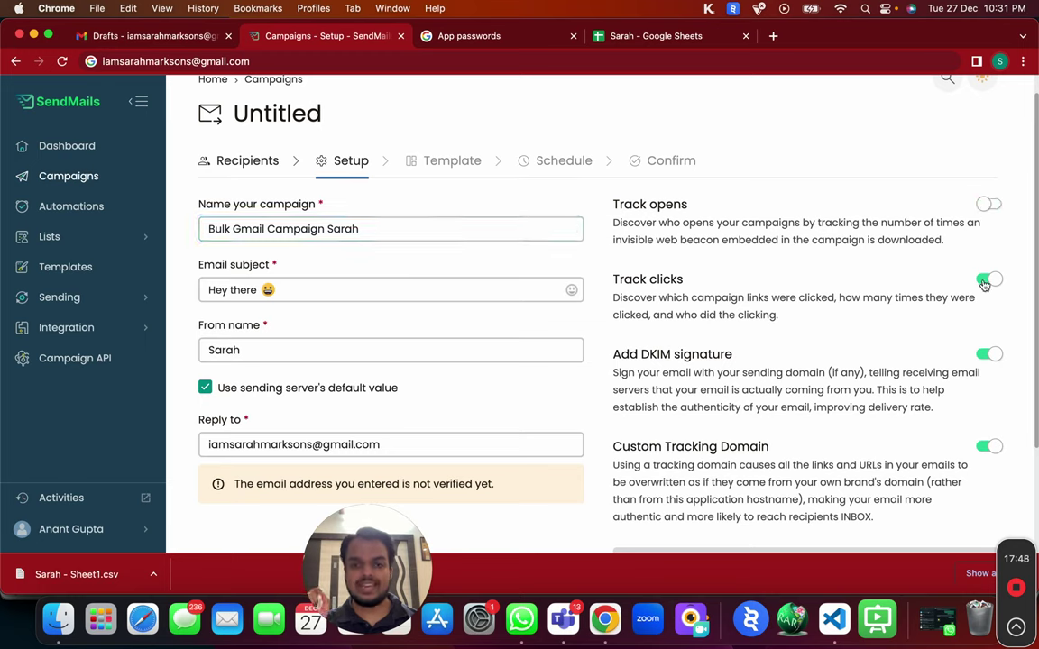
left_click(986, 279)
left_click(982, 355)
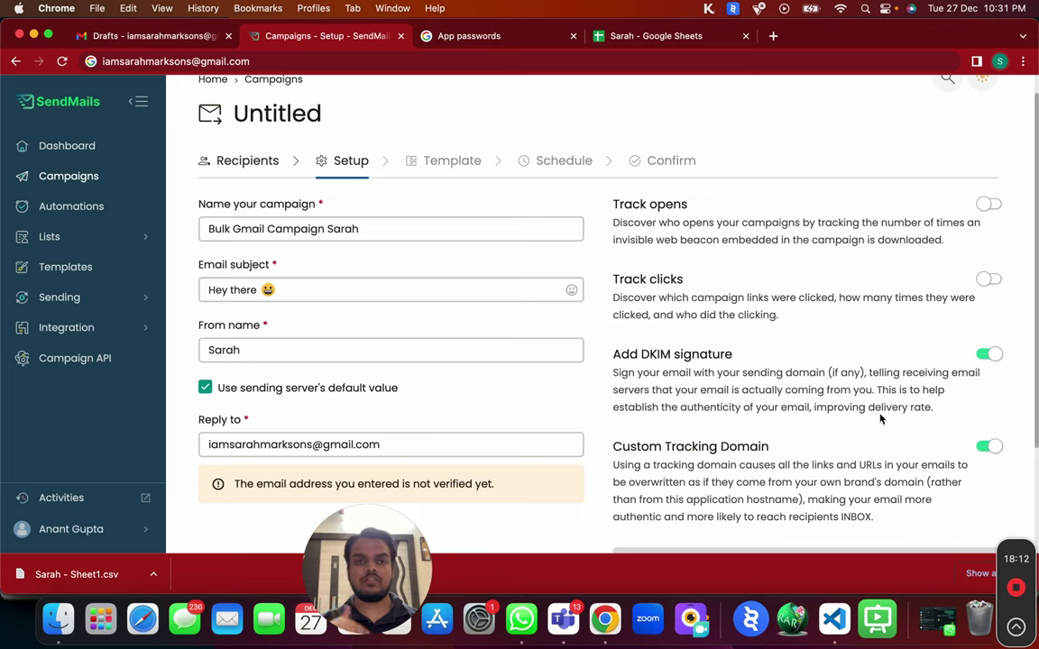
left_click(988, 446)
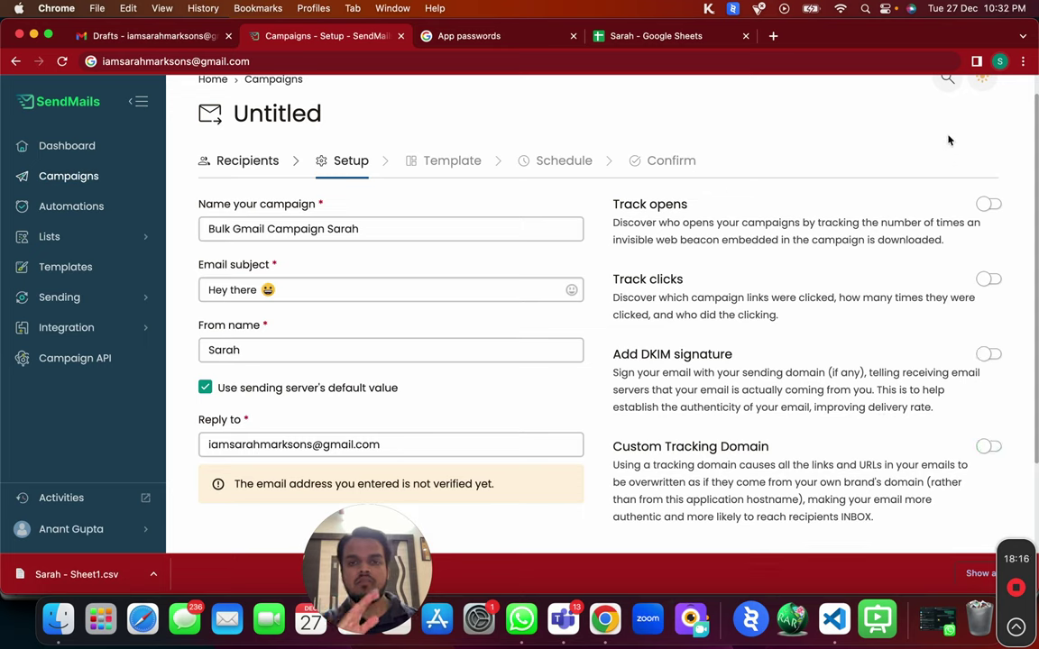
Confirm open tracking stays off, then save the setup and advance to the Template step.
scroll(961, 460, "down", 3)
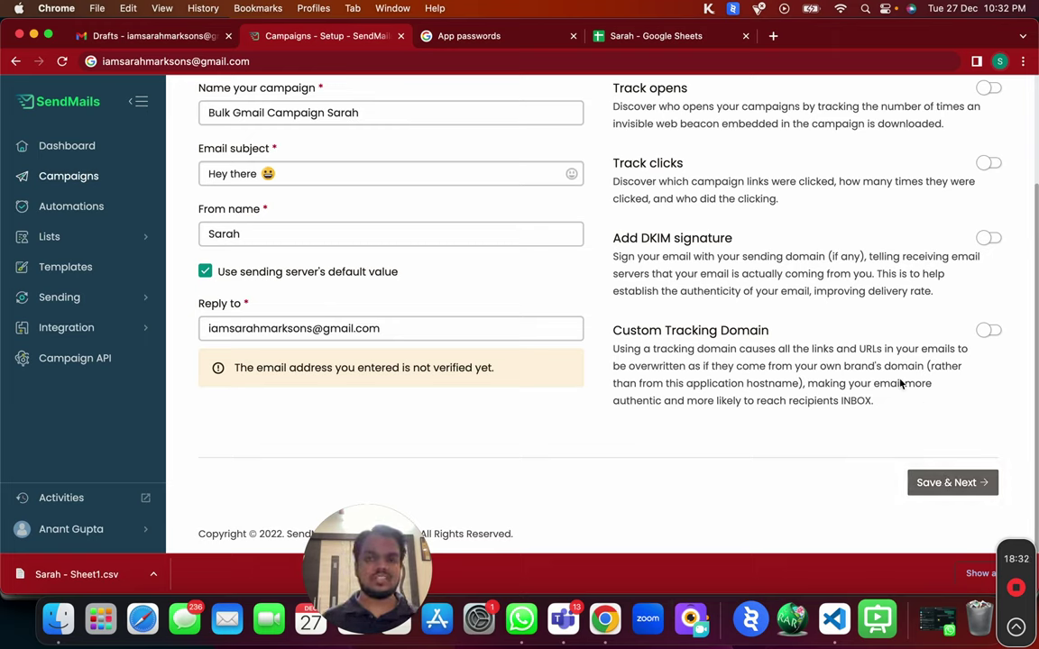
left_click(990, 89)
left_click(990, 90)
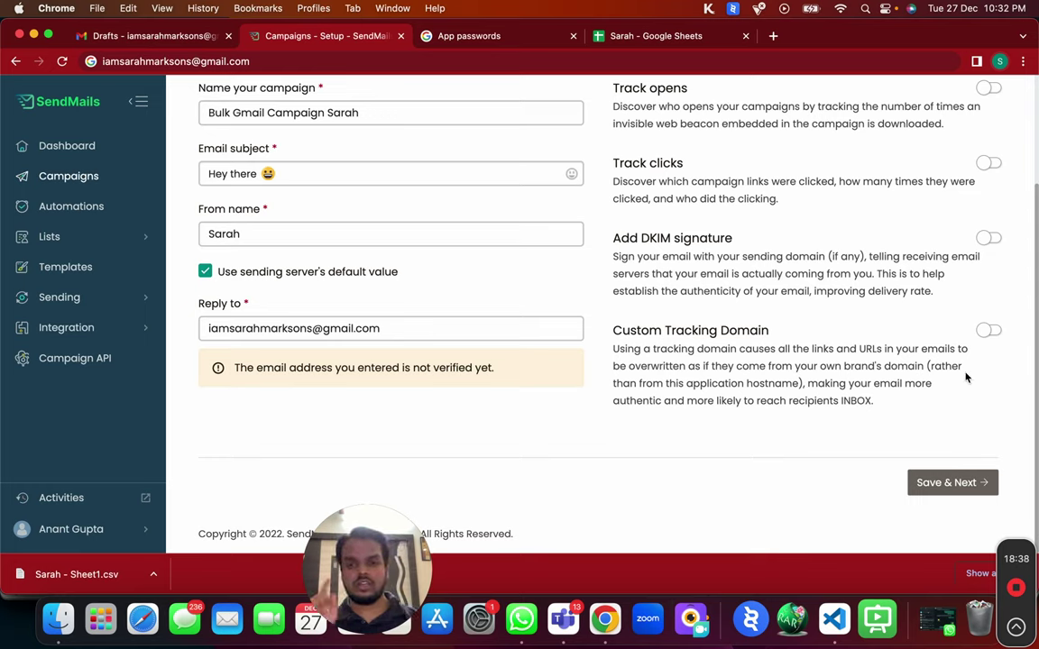
left_click(956, 491)
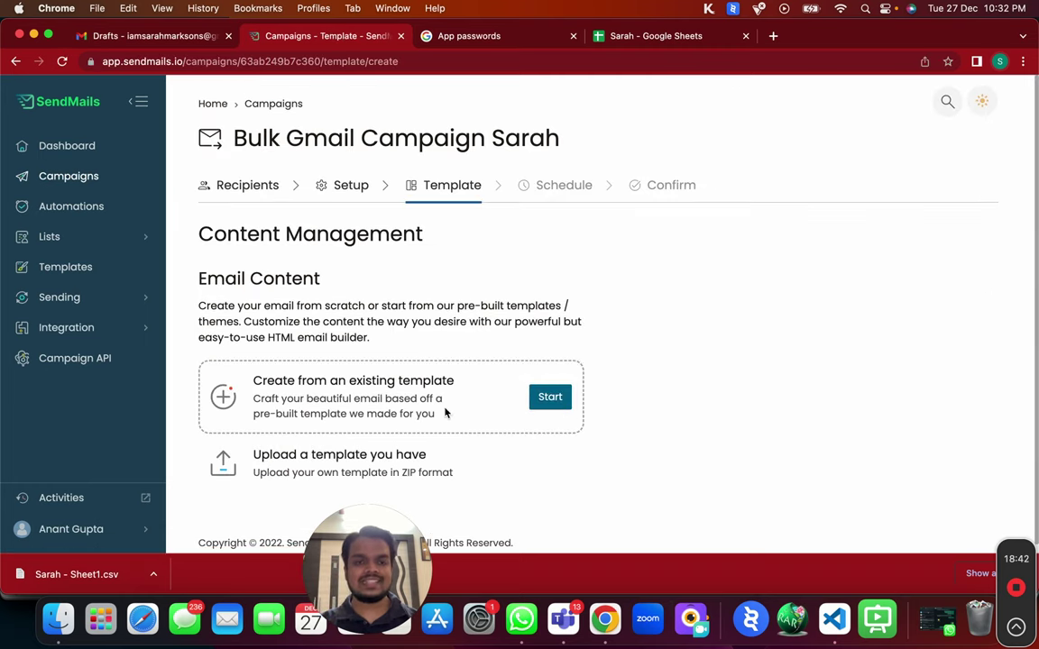
Start from the Blank pre-built template and open it in Email builder PRO.
left_click(445, 413)
scroll(244, 251, "down", 5)
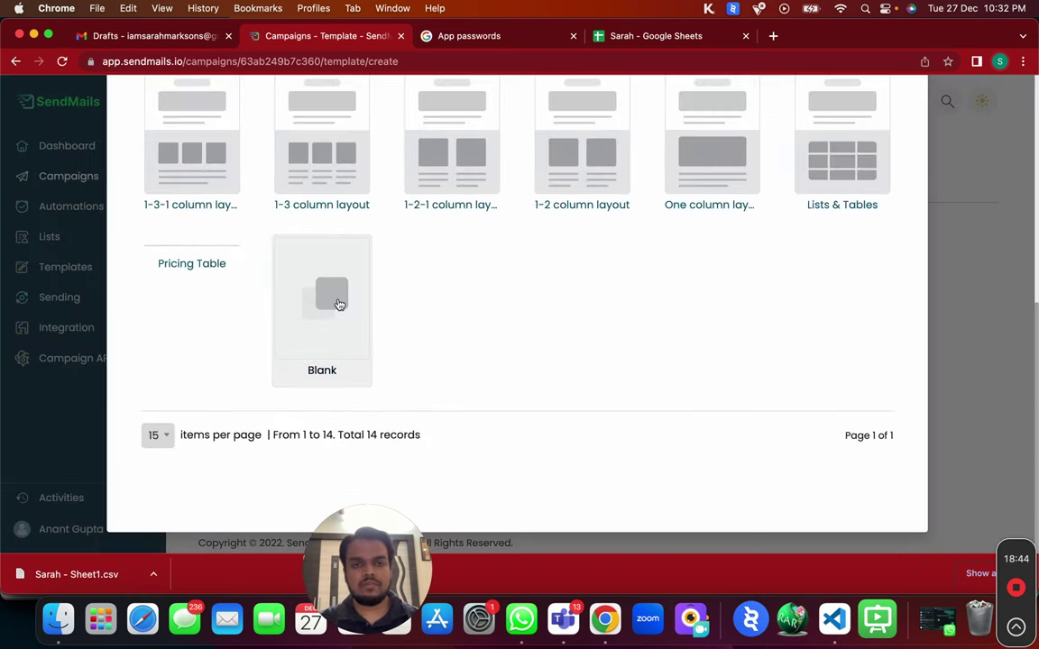
left_click(340, 304)
left_click(403, 265)
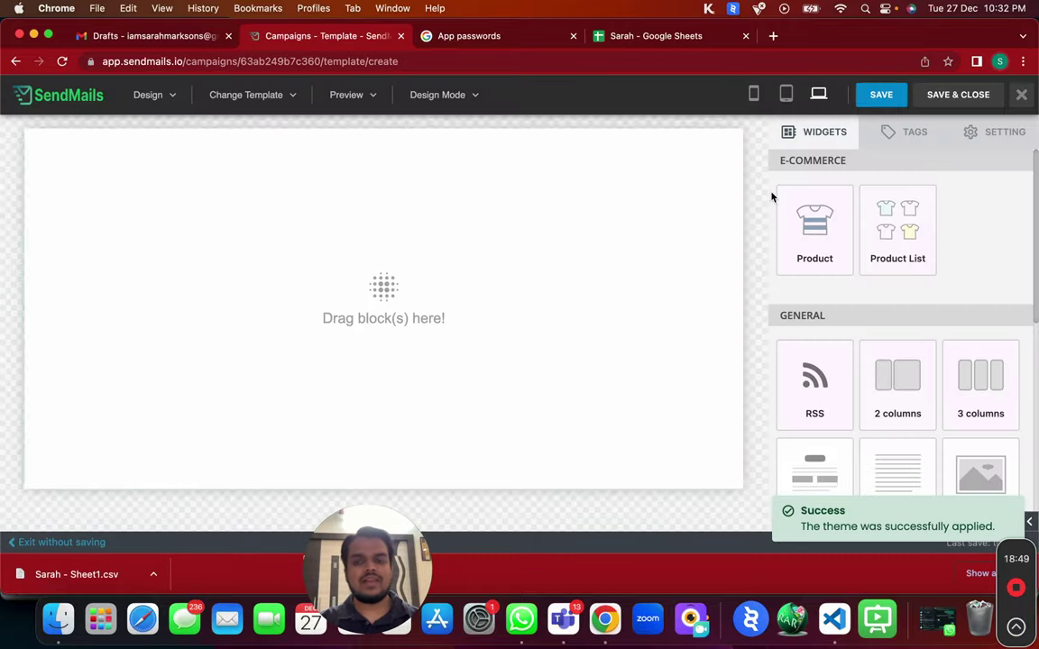
Add a text block to the empty email, then add and delete a logo block.
left_click_drag(891, 467, 316, 288)
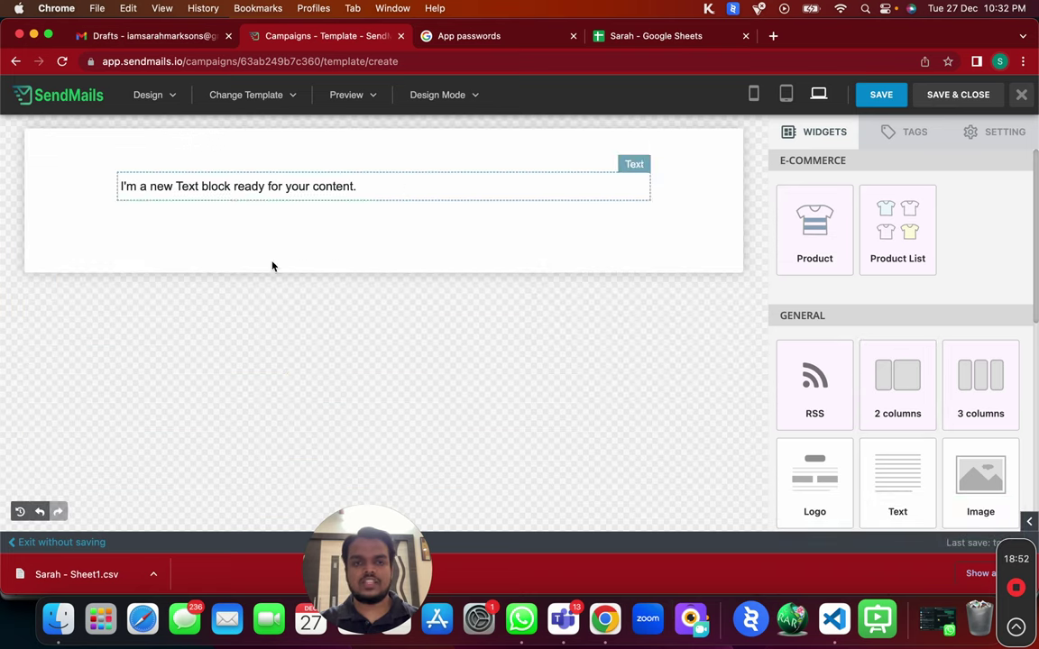
scroll(874, 417, "down", 5)
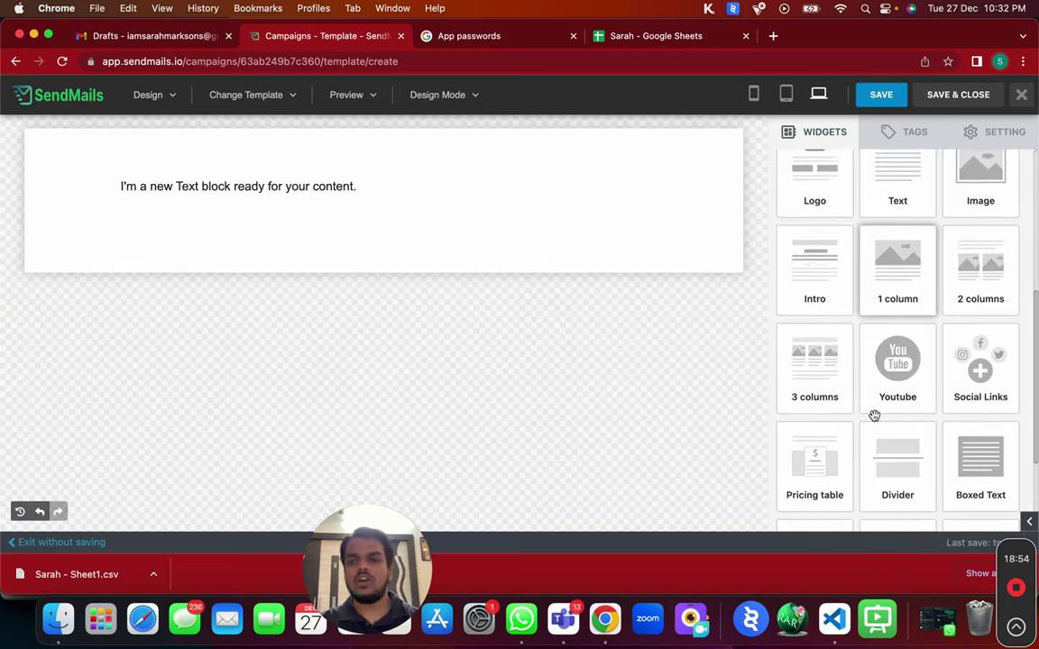
scroll(902, 297, "up", 4)
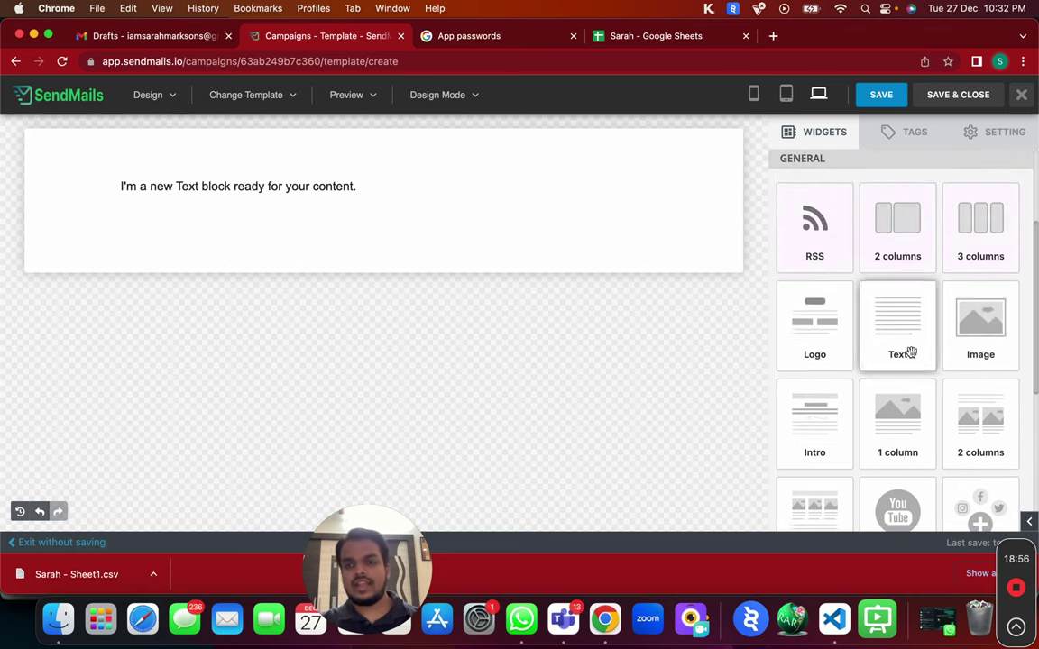
left_click_drag(803, 293, 427, 169)
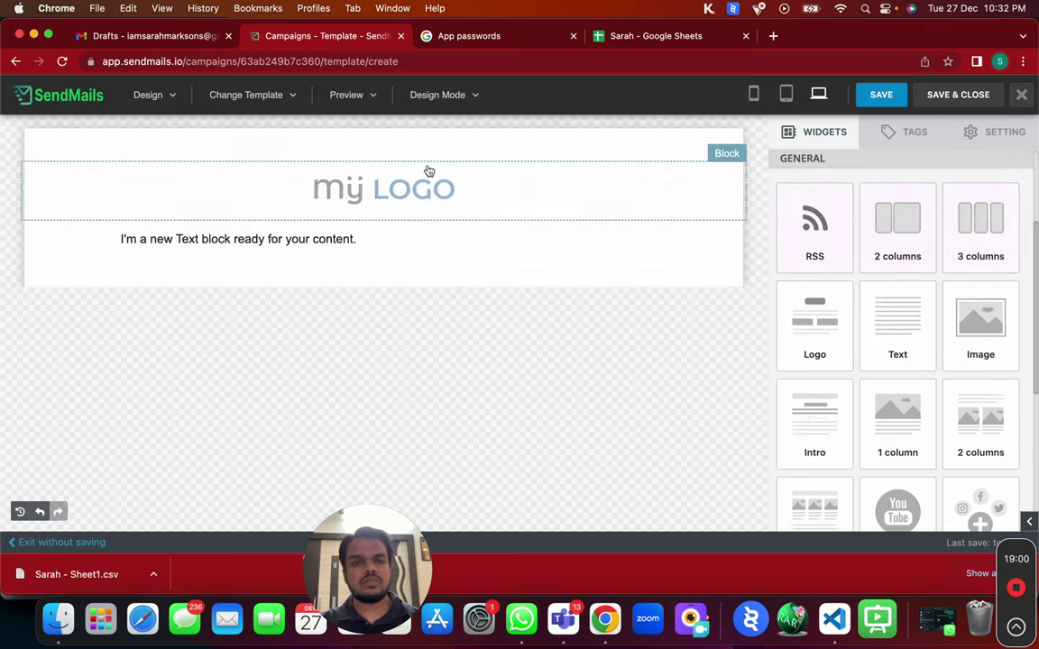
right_click(544, 184)
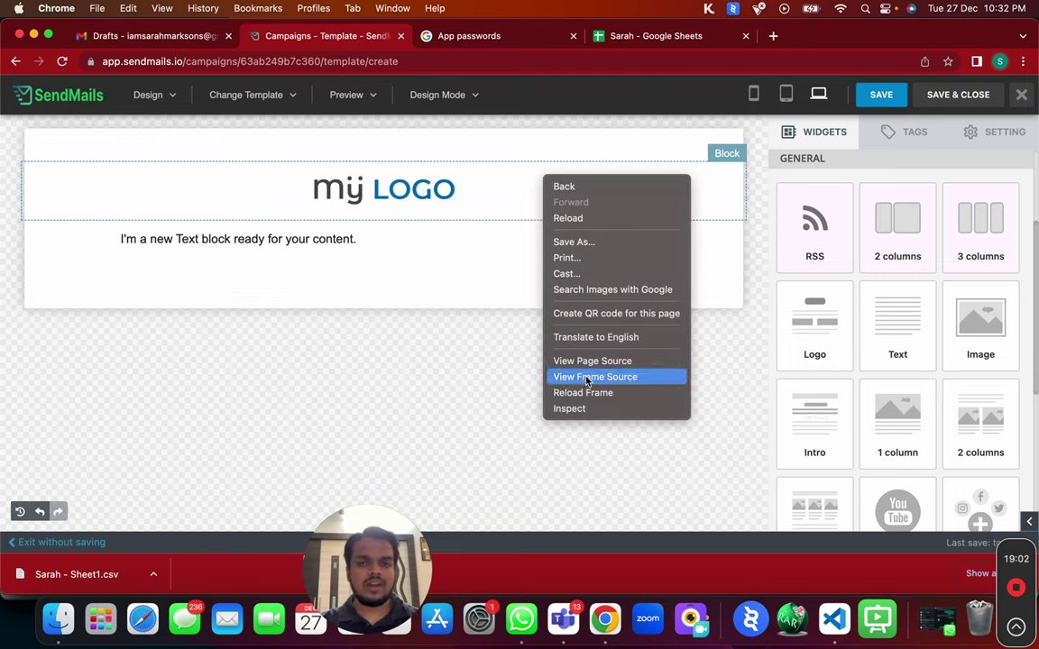
left_click(390, 198)
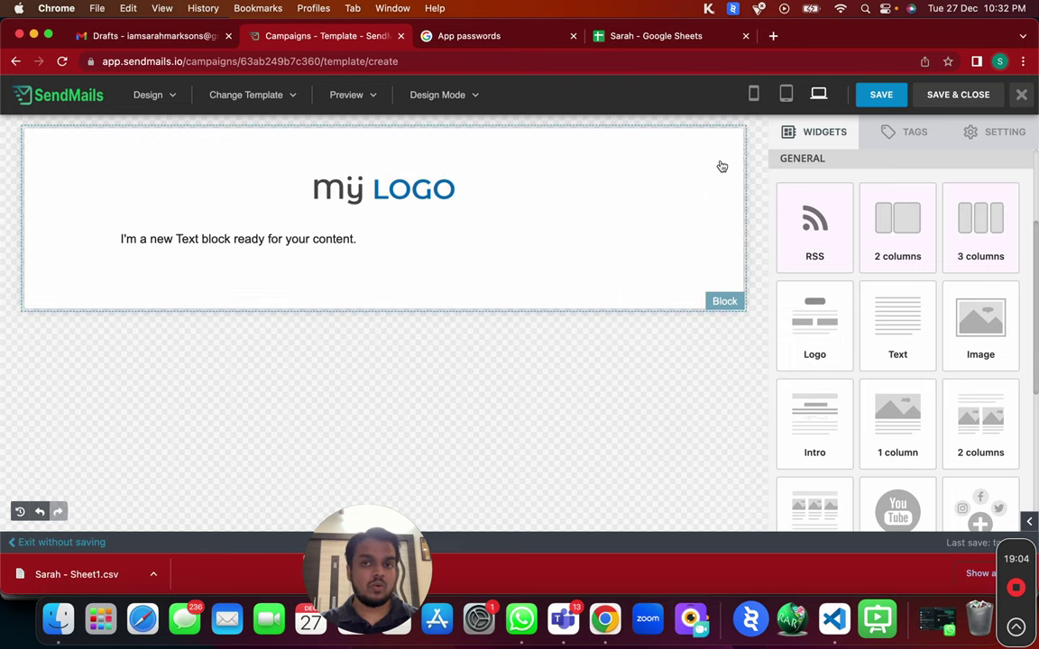
left_click(598, 186)
left_click(690, 235)
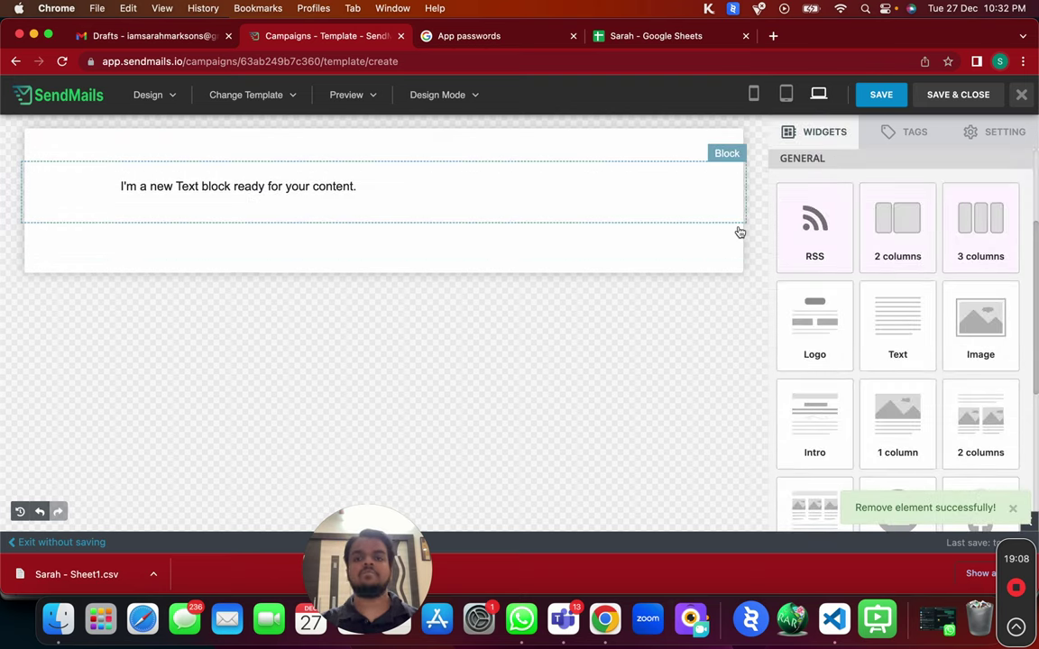
Put a 'Hey {SUBSCRIBER_FIRST_NAME}' greeting line above the placeholder sentence.
left_click(218, 192)
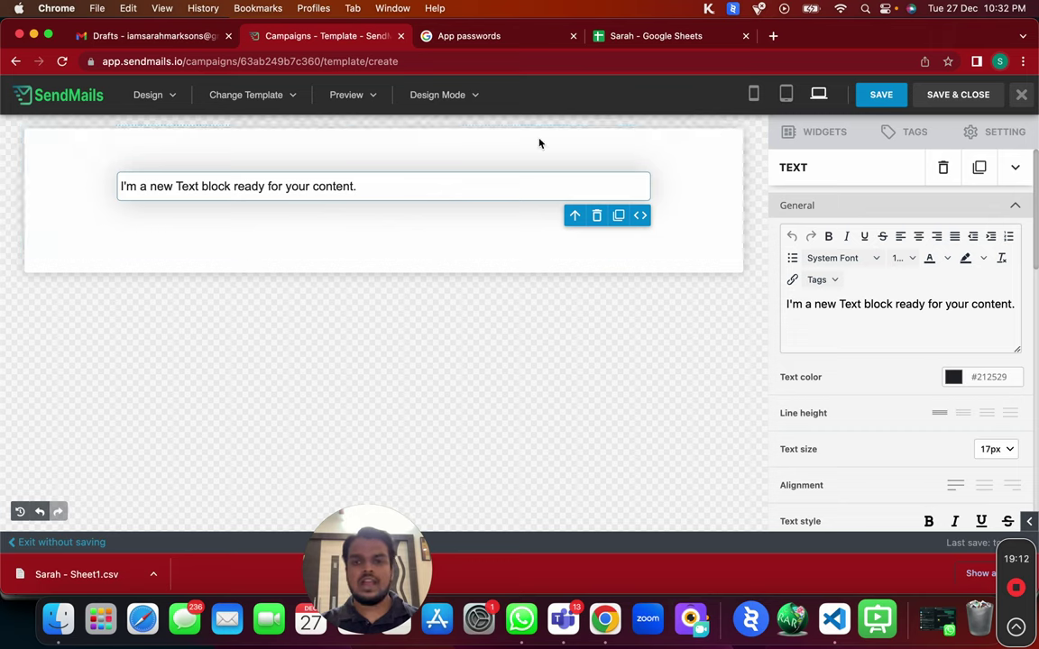
left_click(121, 186)
key("Return")
key("Return")
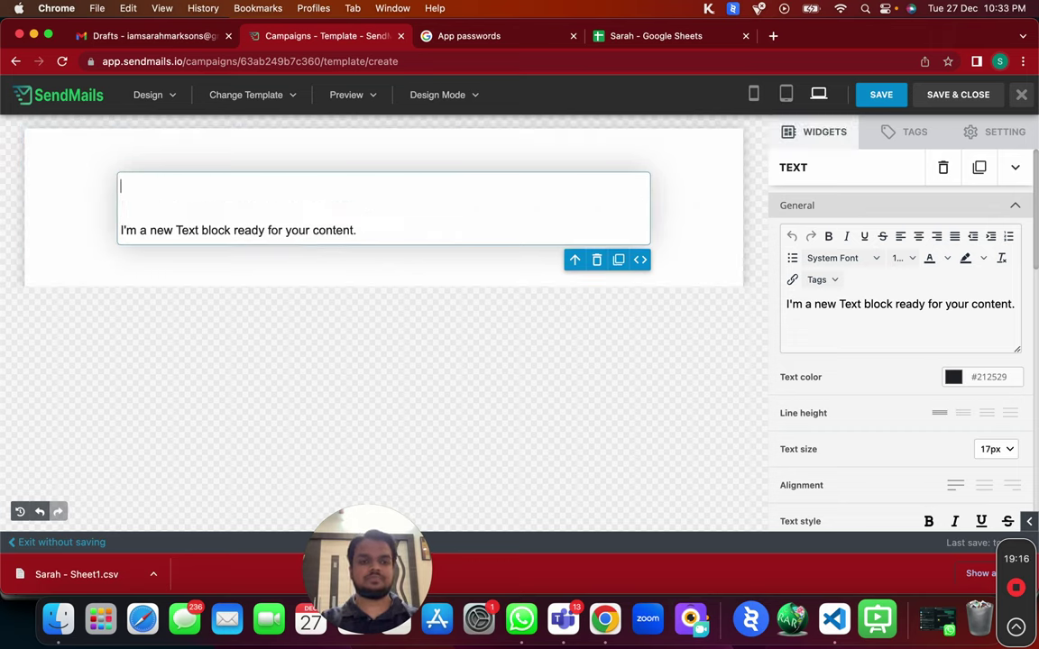
left_click(904, 132)
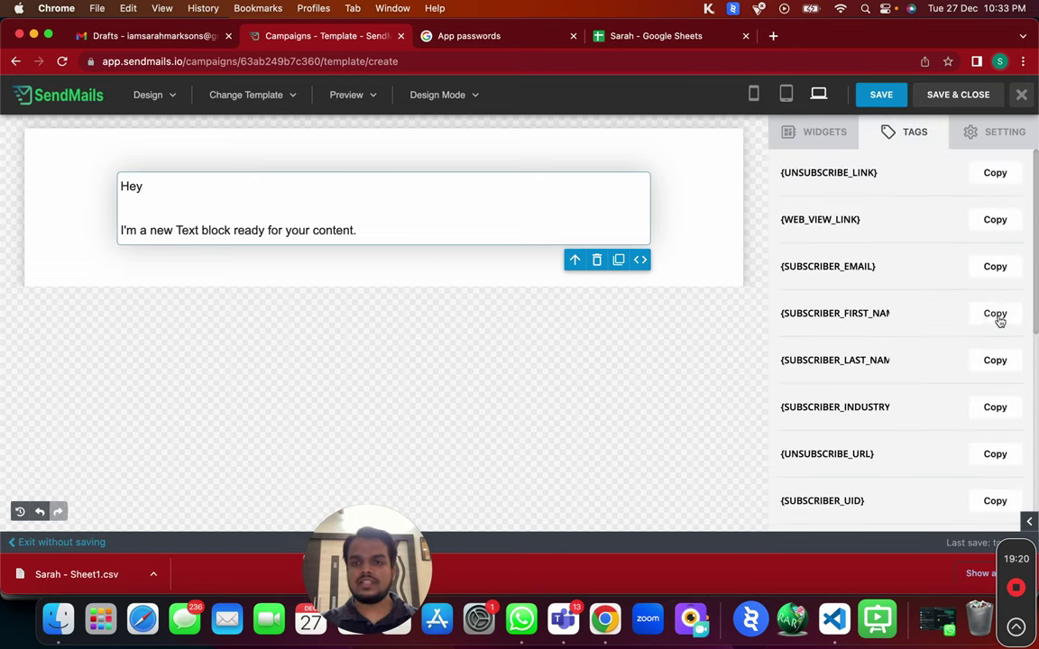
left_click(995, 314)
left_click(177, 184)
key("super+v")
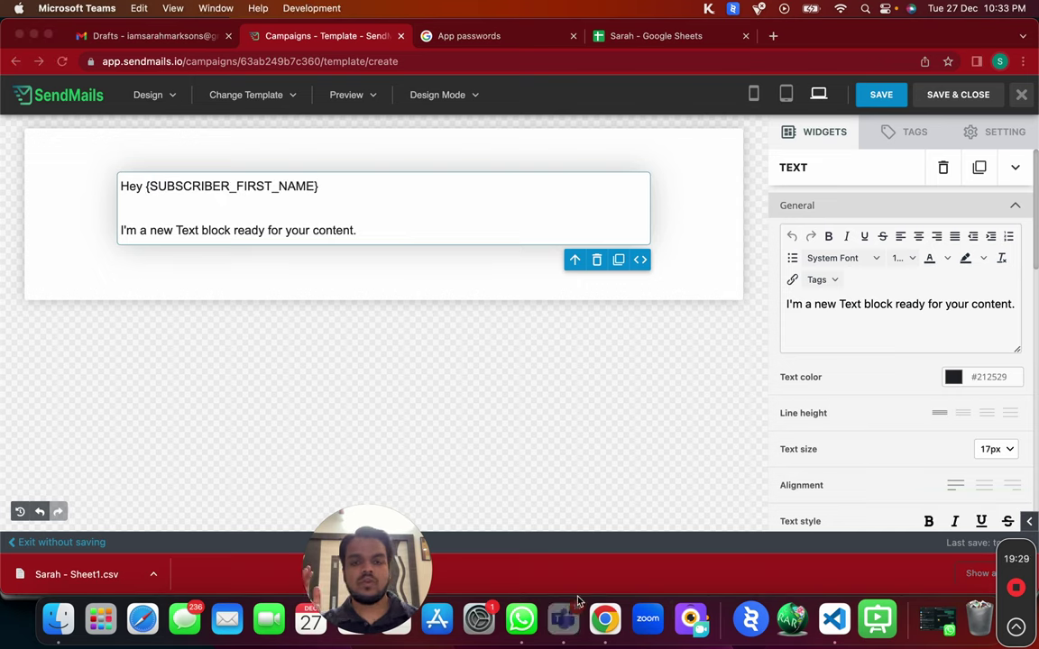
Quit Microsoft Teams, check the first-name tag, and bring up the merge tags list.
right_click(563, 619)
left_click(591, 567)
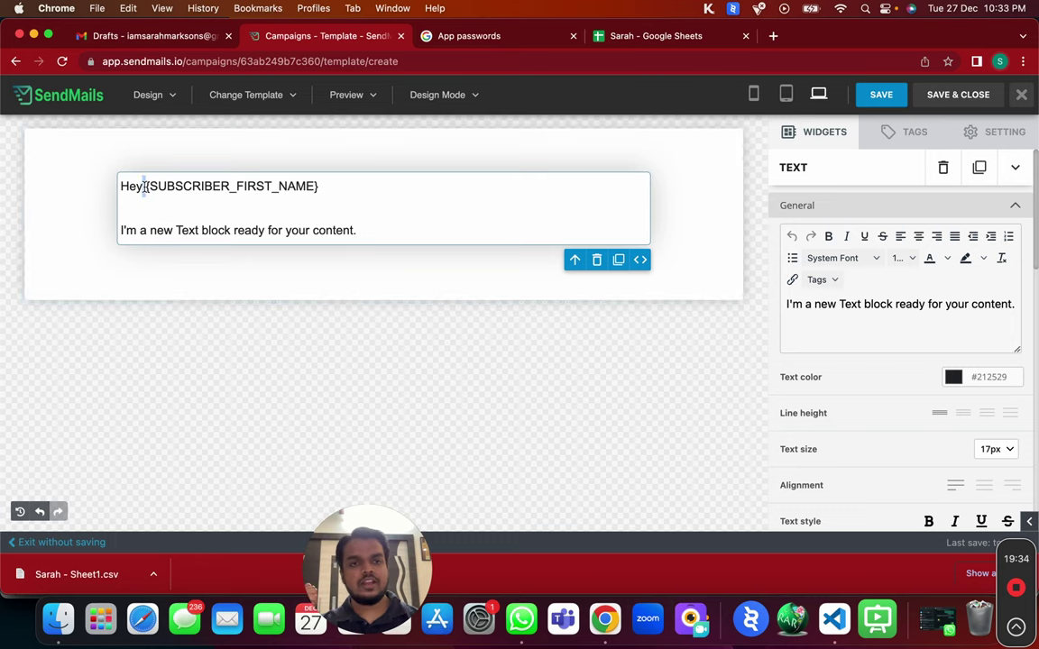
left_click_drag(145, 186, 392, 181)
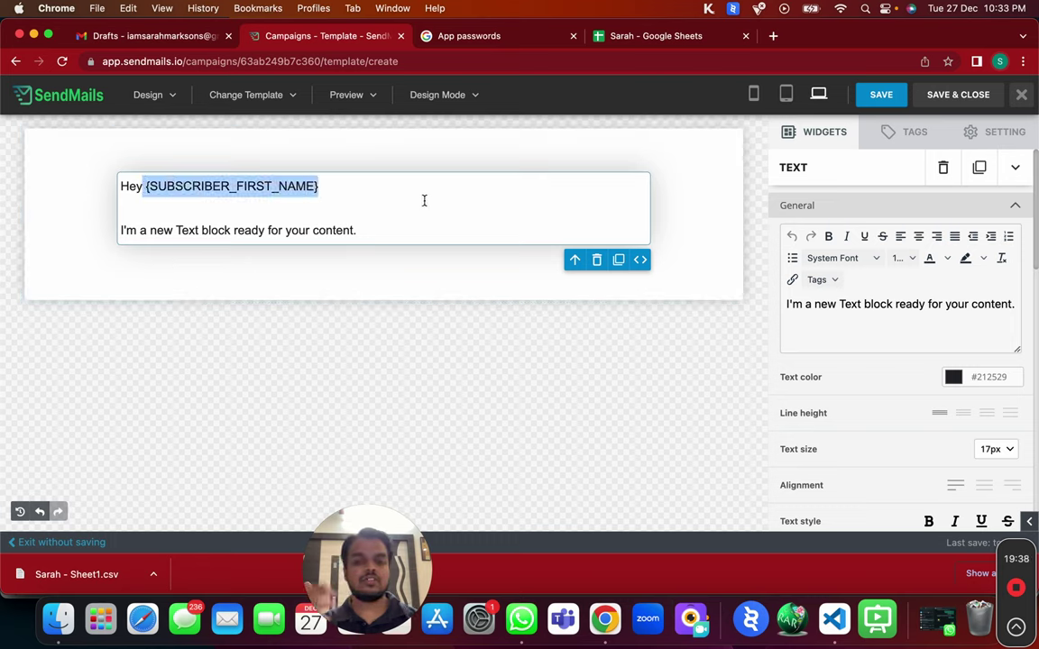
left_click(675, 409)
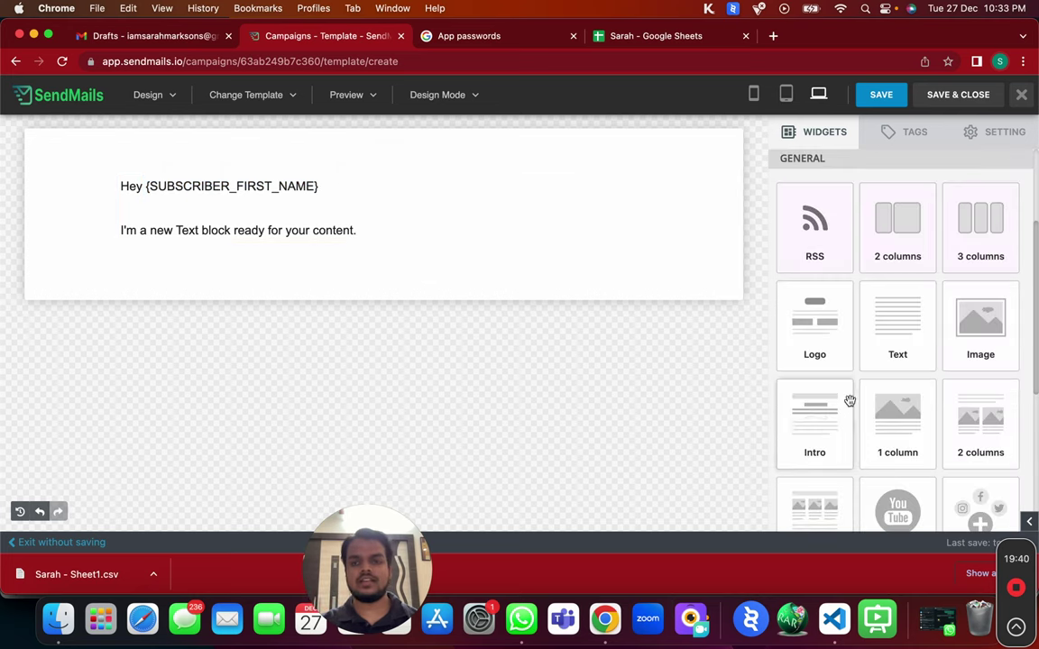
left_click(293, 195)
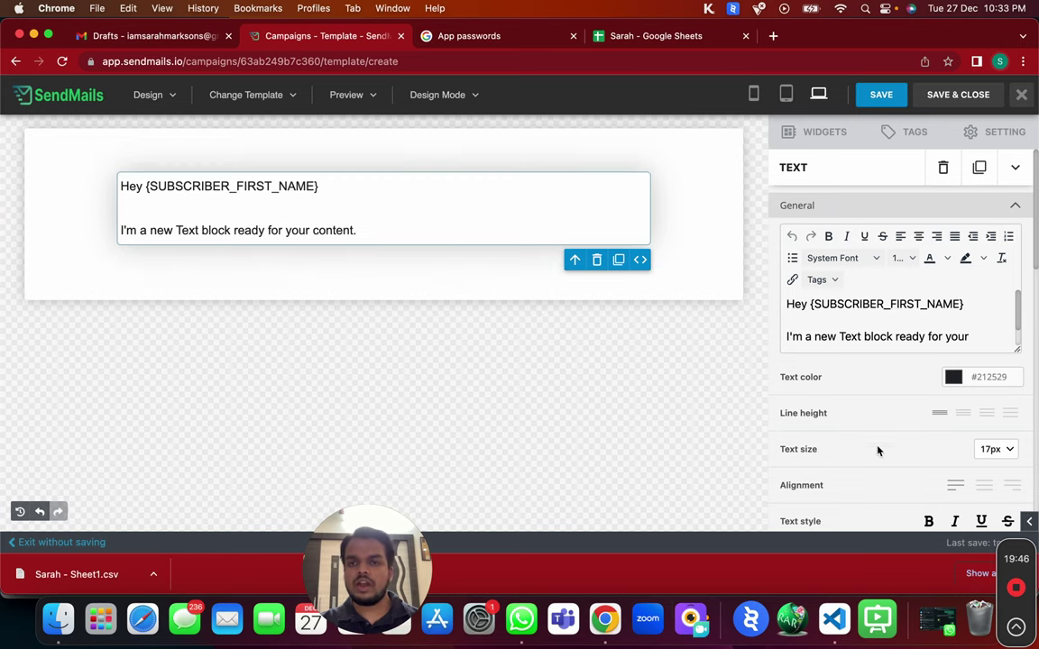
left_click(887, 135)
scroll(902, 379, "down", 1)
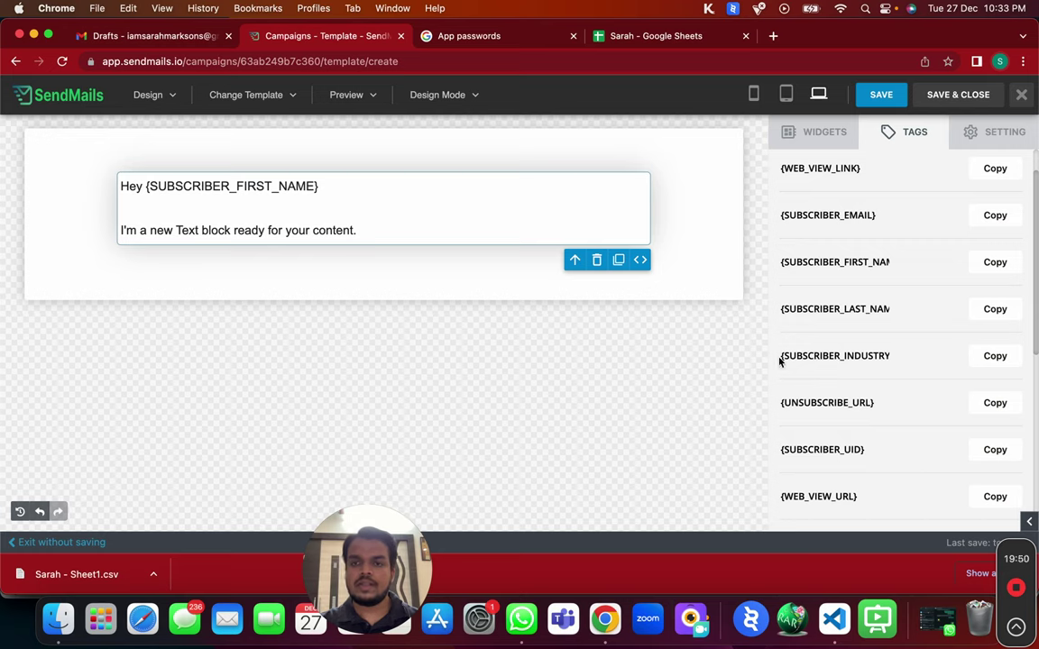
Append 'I saw you work in a {SUBSCRIBER_INDUSTRY} industry.' after the placeholder sentence.
left_click(983, 358)
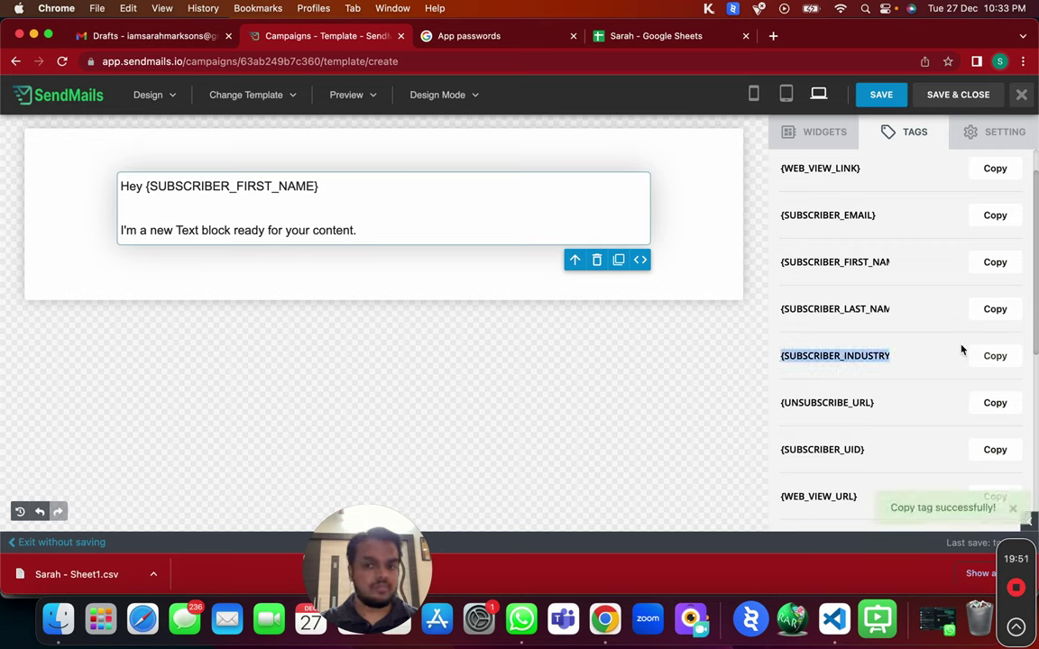
left_click(430, 232)
type("I saw you")
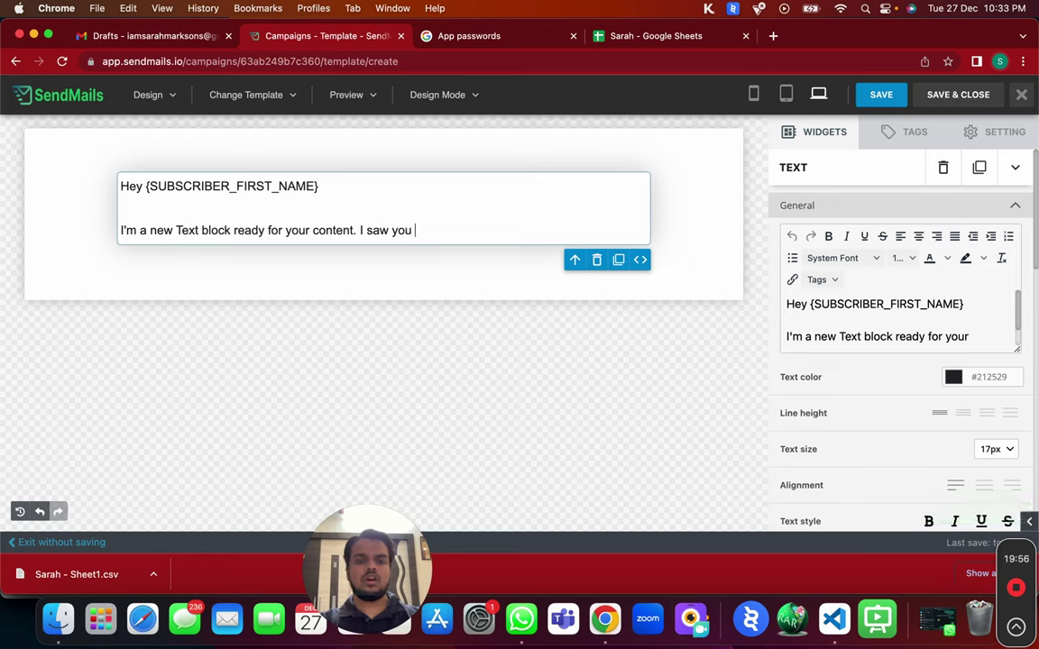
type(" work at a")
key("super+v")
left_click(454, 232)
key("BackSpace")
key("BackSpace")
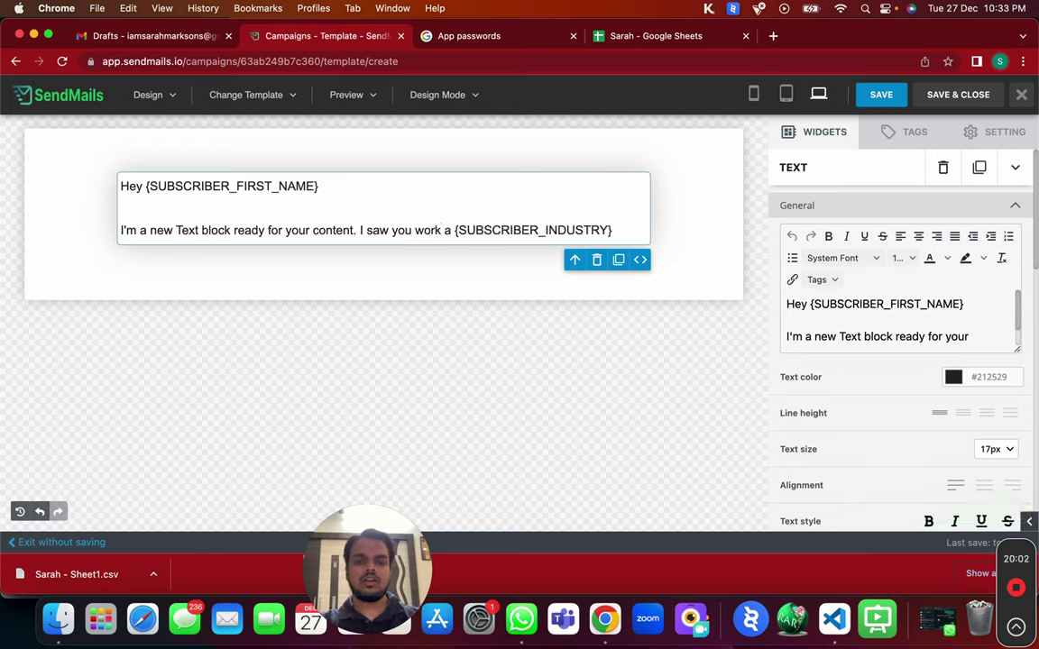
type("ind")
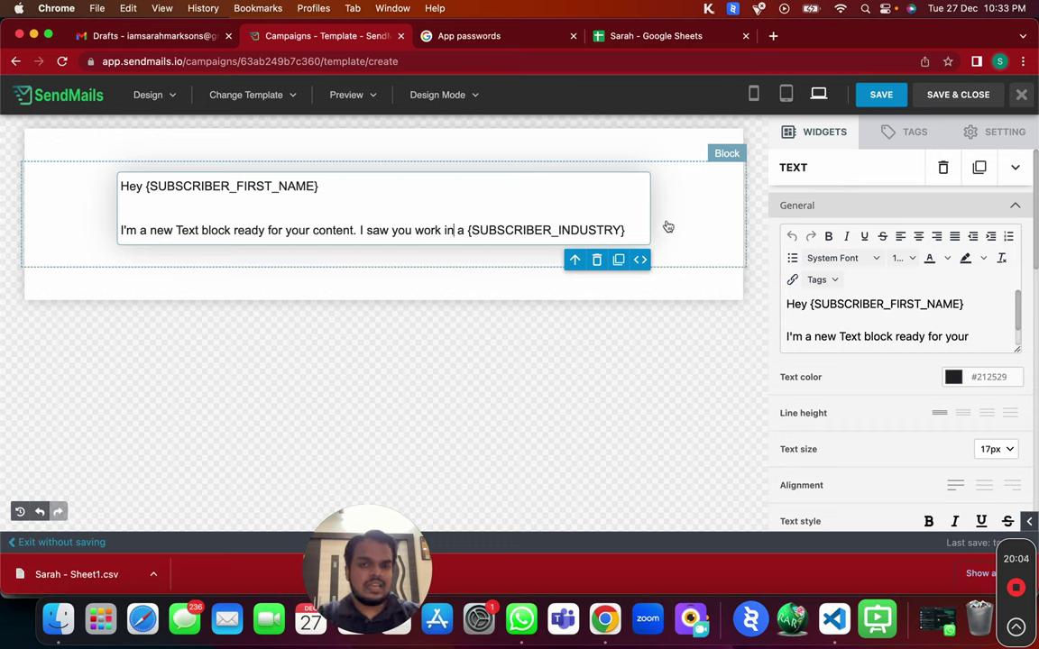
type("ustry.")
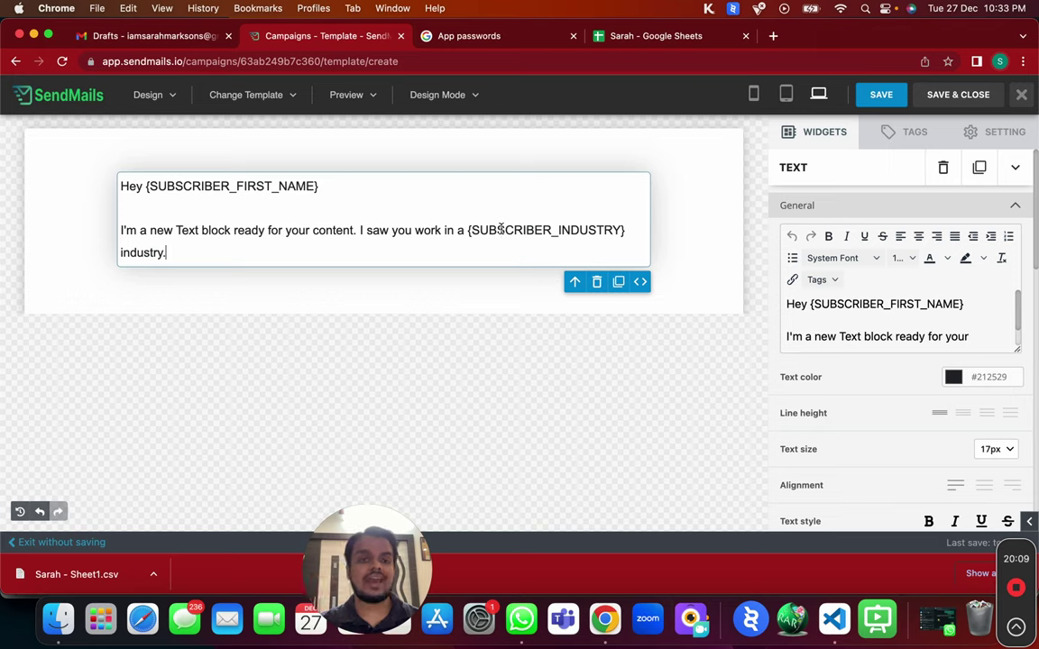
left_click_drag(458, 234, 541, 224)
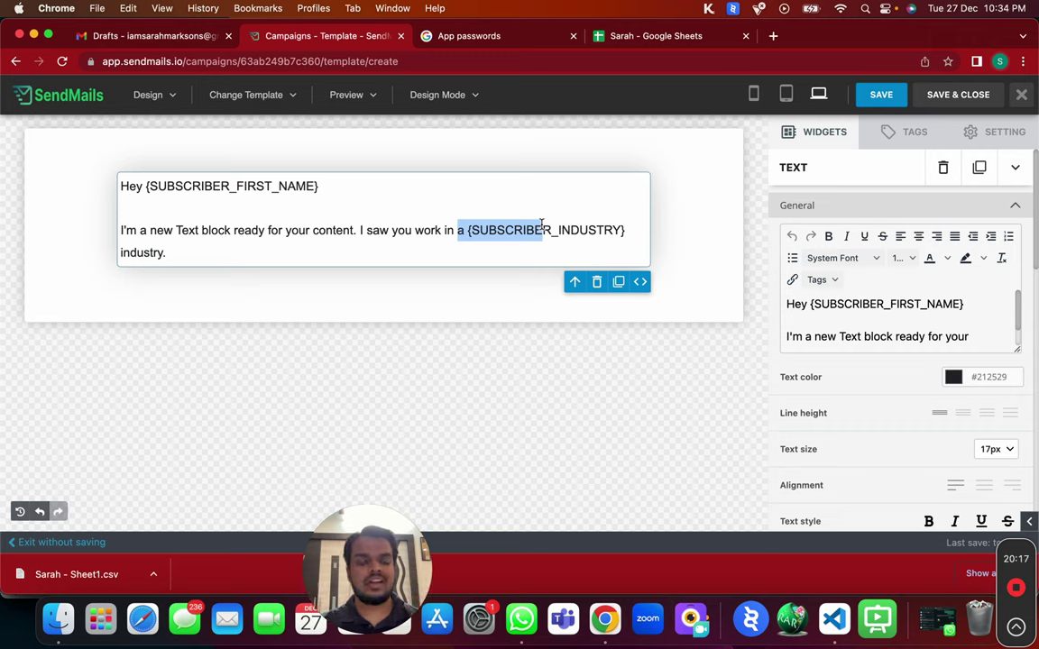
Preview the email at tablet, mobile and desktop widths, then save and close the builder.
left_click(785, 95)
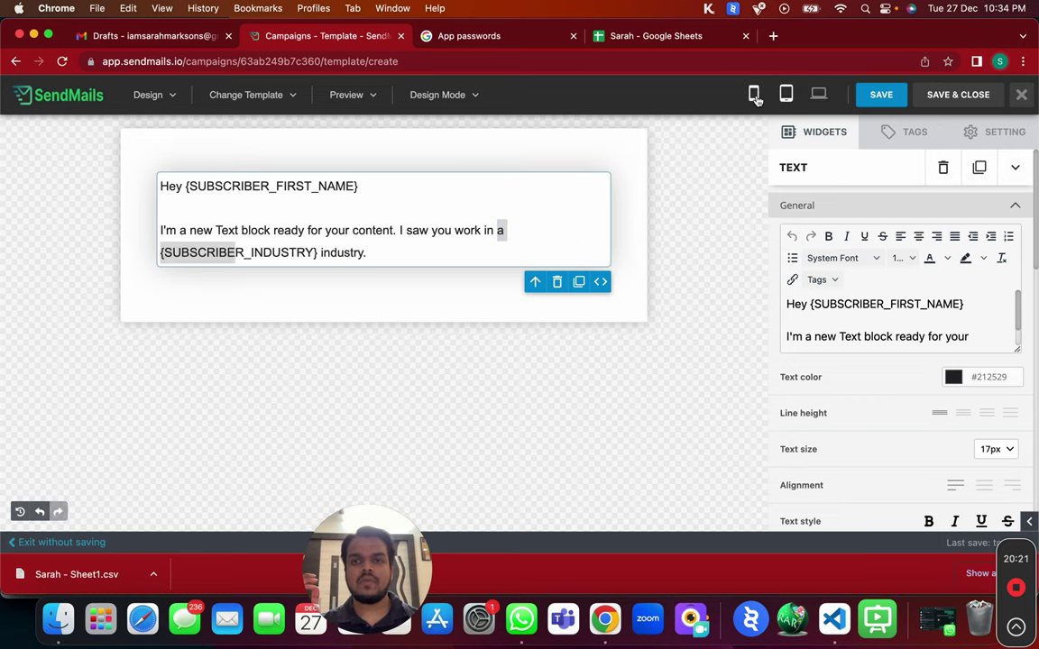
left_click(755, 95)
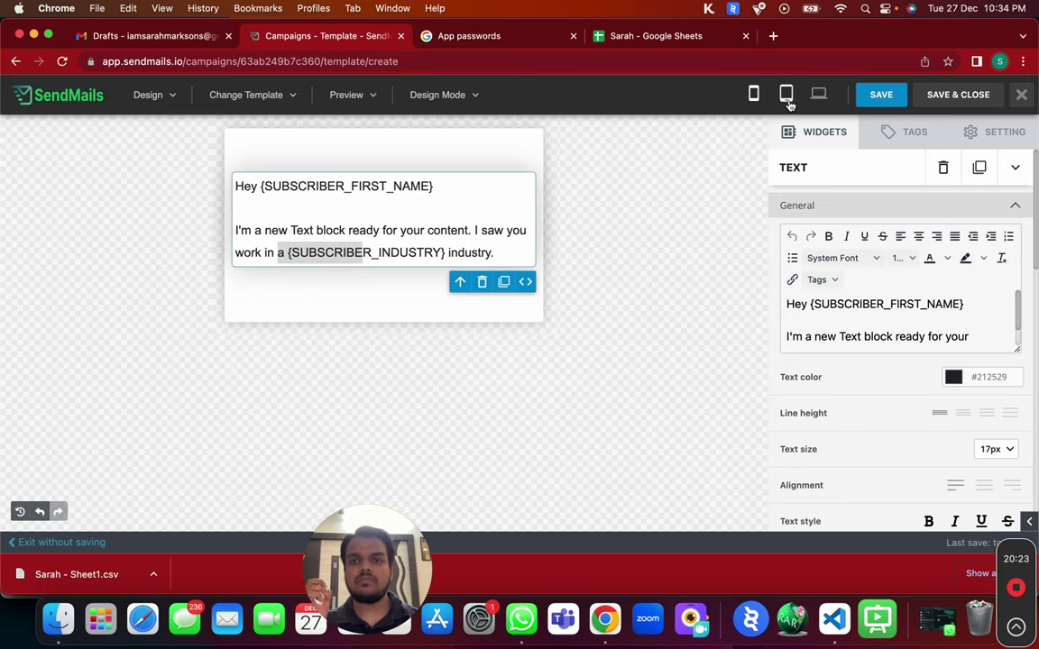
left_click(788, 99)
left_click(697, 419)
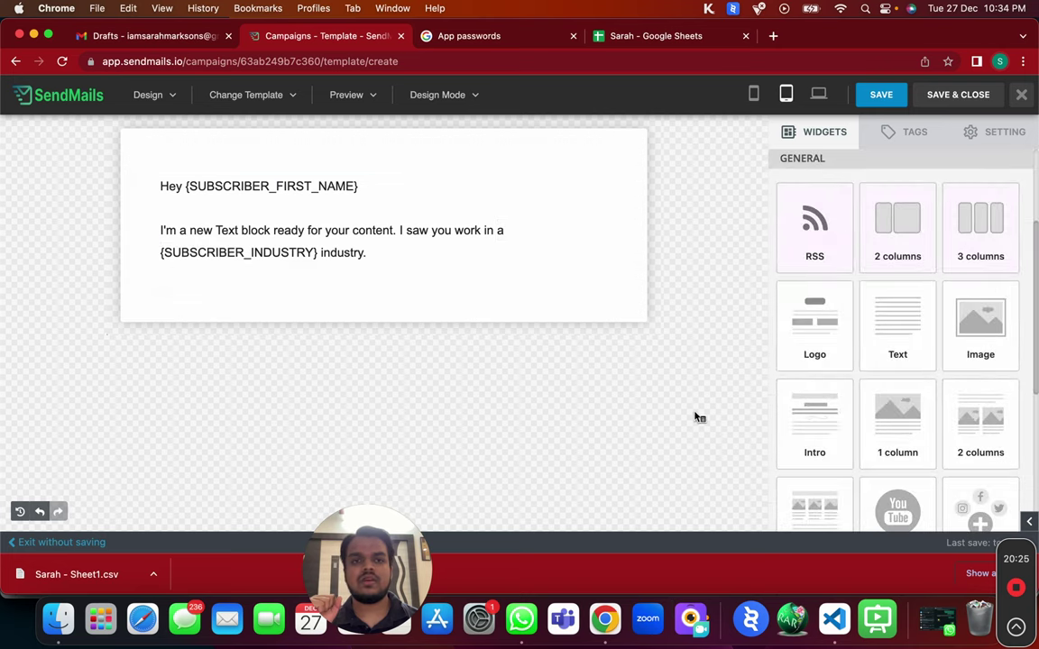
left_click(818, 93)
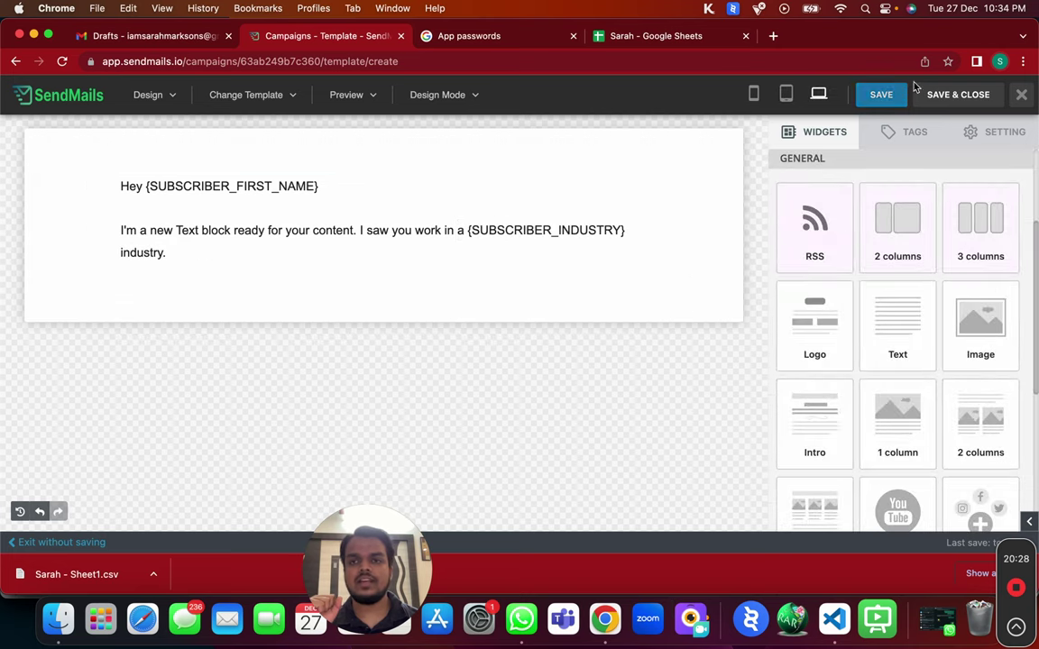
left_click(938, 95)
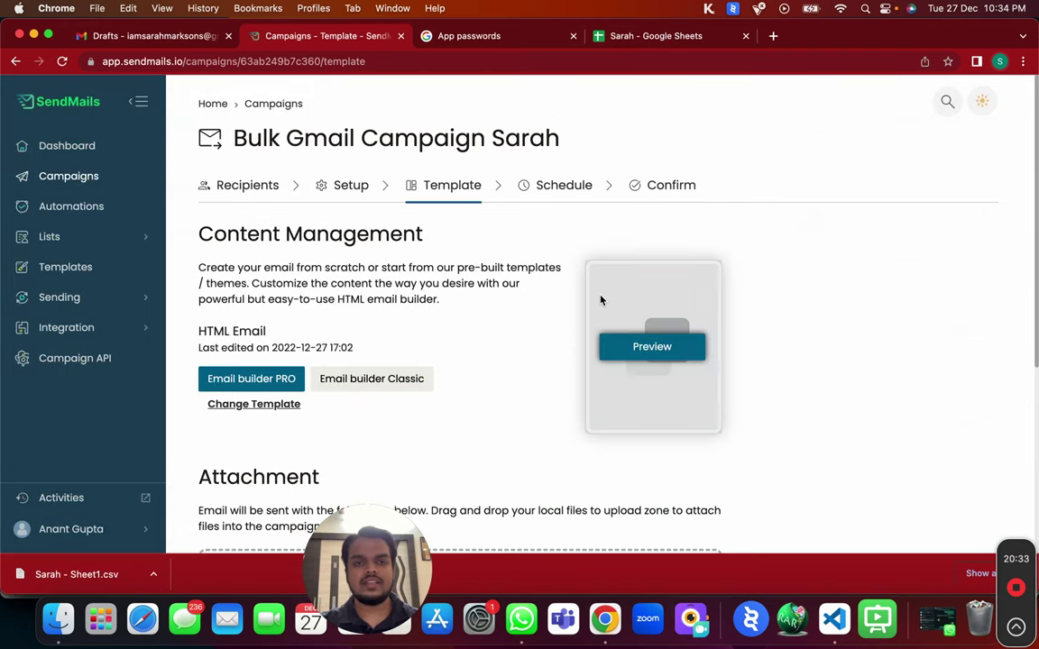
Move past the Attachment section to the Schedule step.
scroll(602, 299, "down", 5)
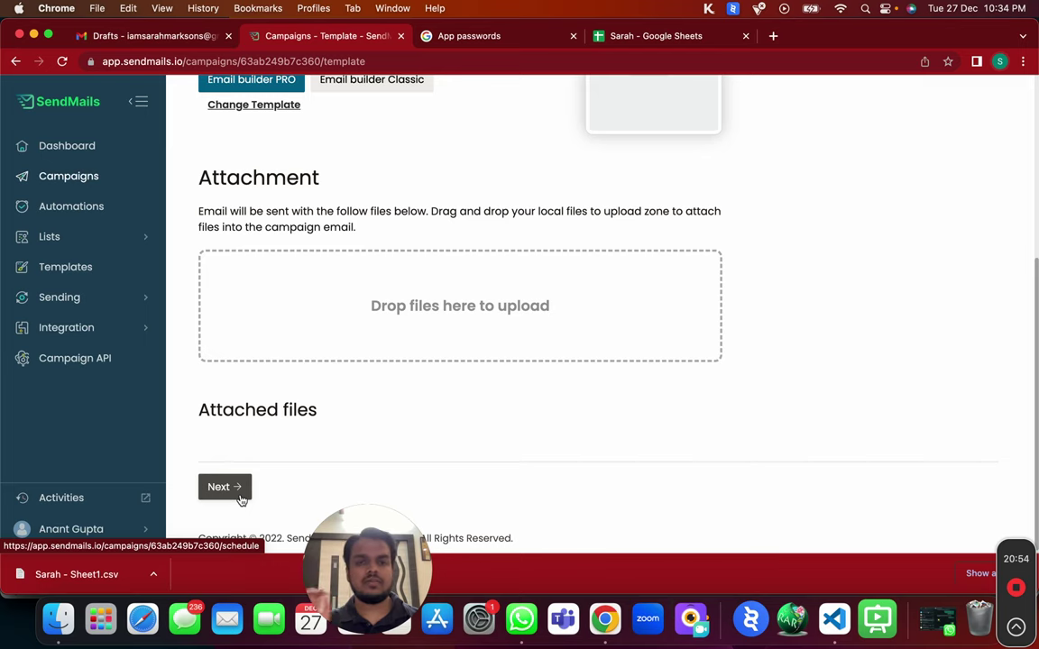
left_click(246, 495)
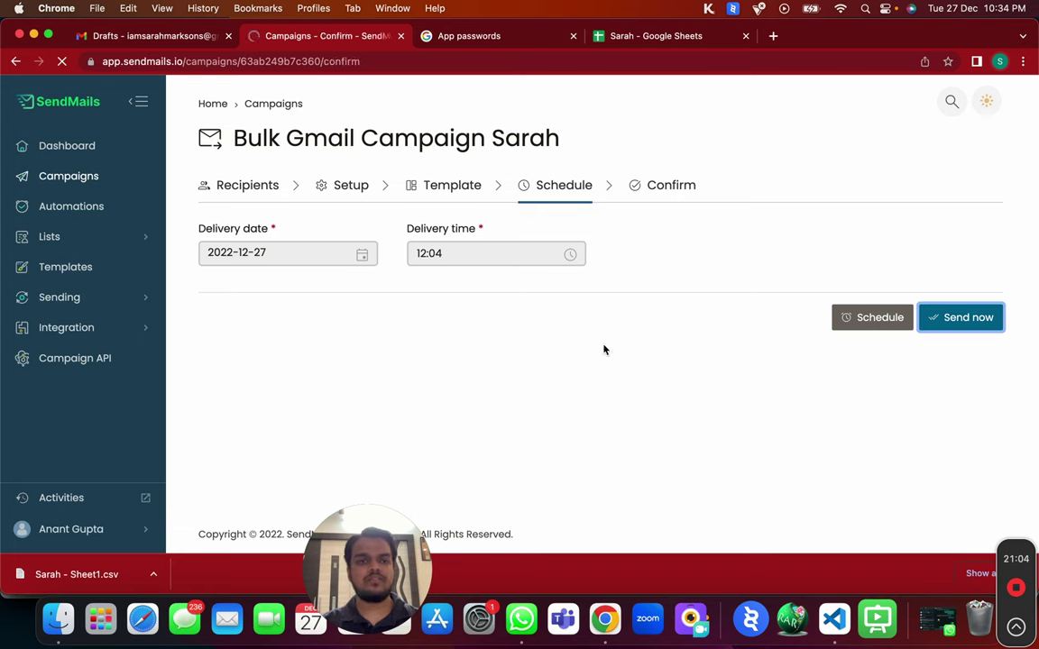
Go back from the Confirm summary to the campaign's Setup form to edit the subject.
scroll(604, 350, "down", 3)
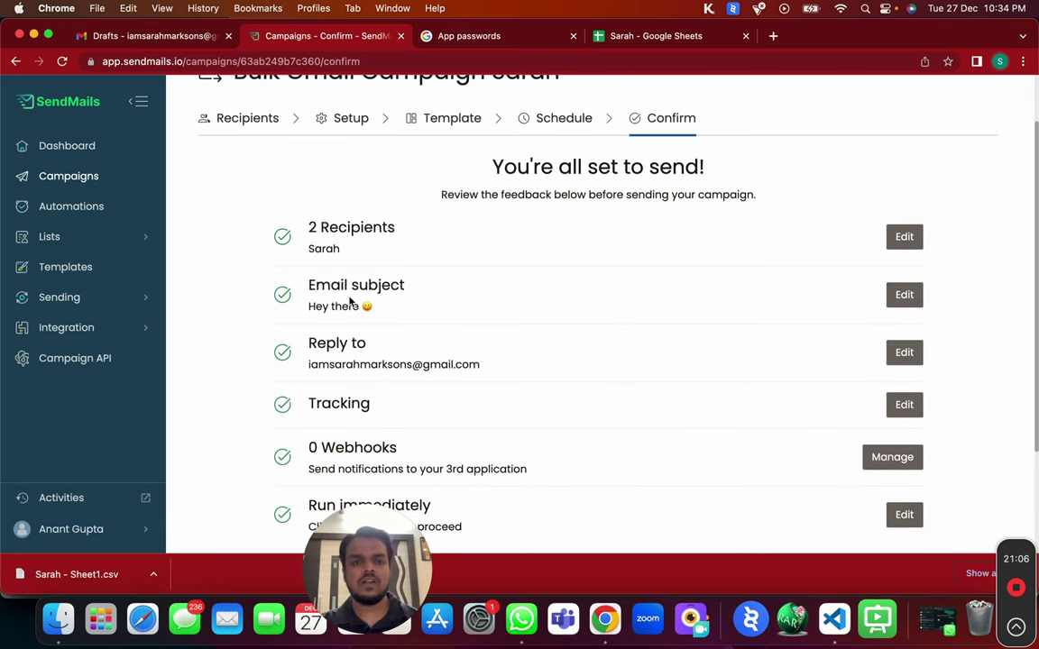
left_click_drag(284, 313, 422, 365)
scroll(419, 365, "down", 2)
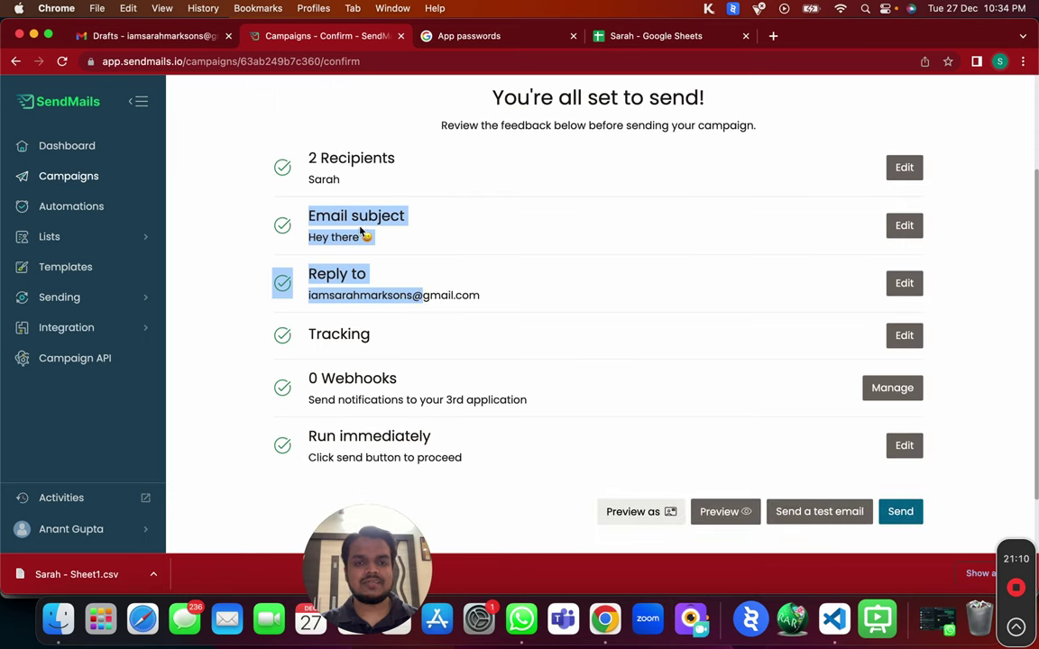
left_click(561, 230)
left_click(907, 228)
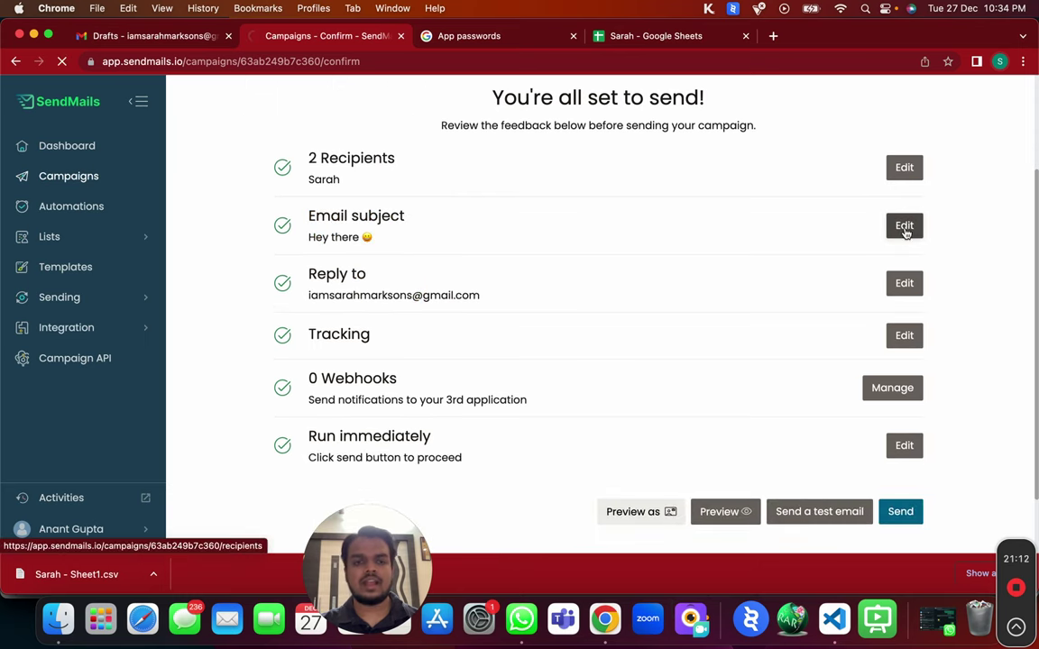
left_click(352, 186)
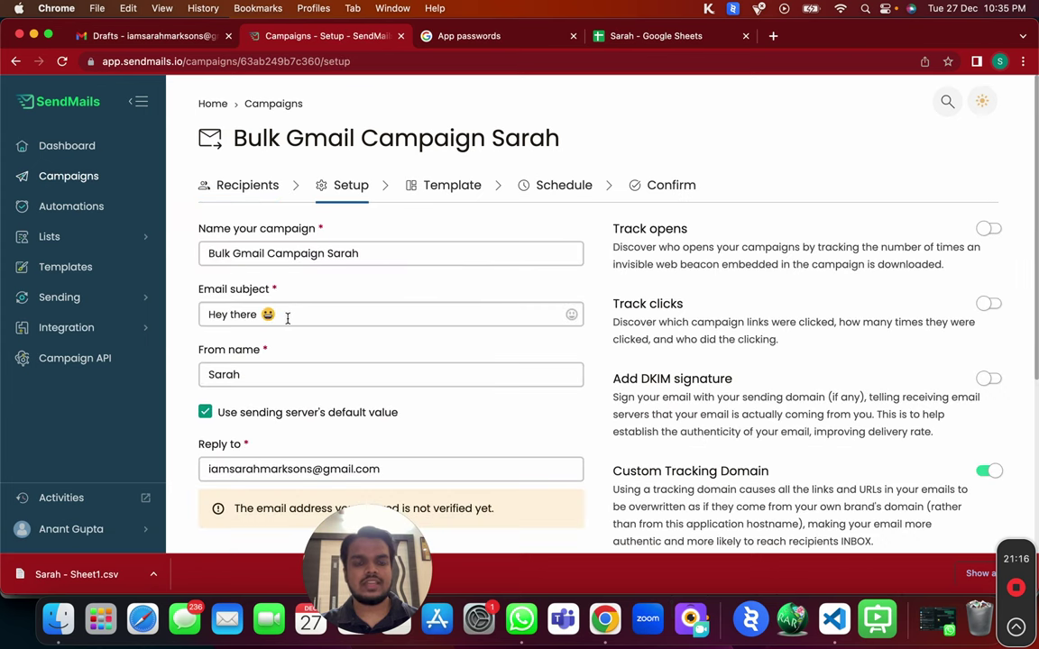
Briefly replace 'there' in the subject with the industry tag, then restore 'Hey there'.
left_click(248, 315)
double_click(243, 314)
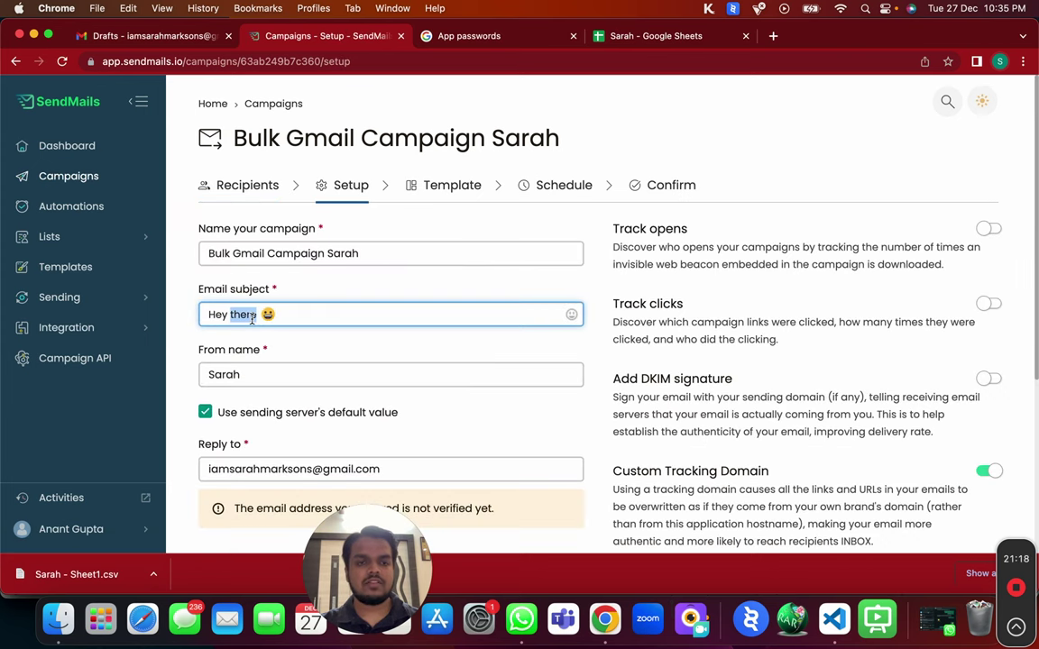
type("{SUBSCRIBER_INDUSTRY}")
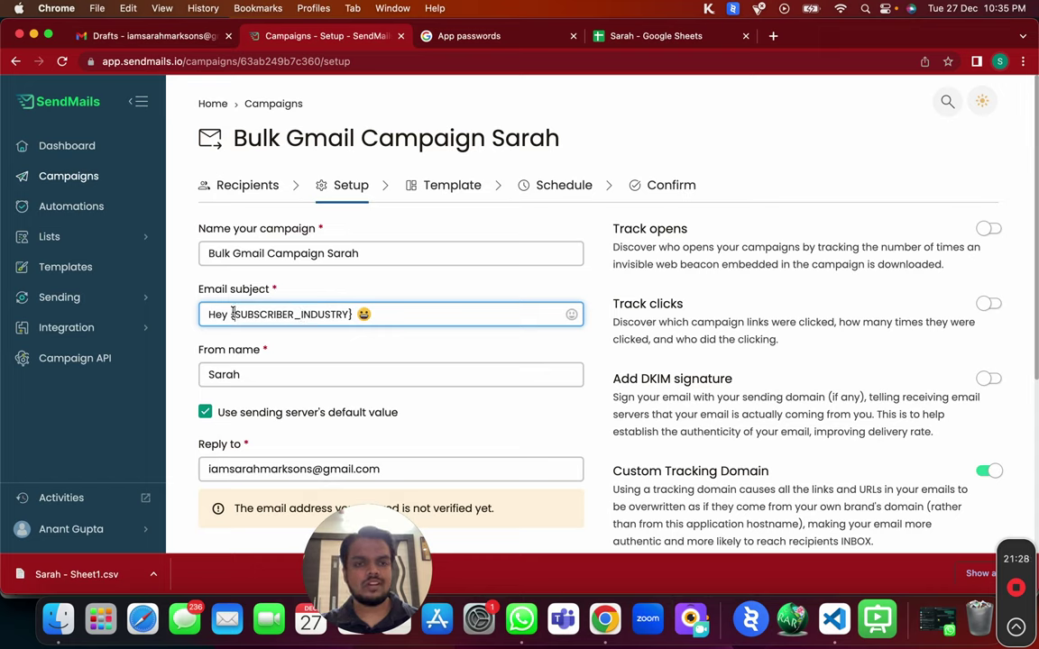
key("BackSpace")
key("BackSpace")
key("BackSpace")
key("BackSpace")
key("BackSpace")
key("BackSpace")
key("BackSpace")
key("BackSpace")
key("BackSpace")
key("BackSpace")
key("BackSpace")
key("BackSpace")
key("BackSpace")
key("BackSpace")
key("BackSpace")
key("BackSpace")
key("BackSpace")
key("BackSpace")
key("BackSpace")
key("BackSpace")
type("there")
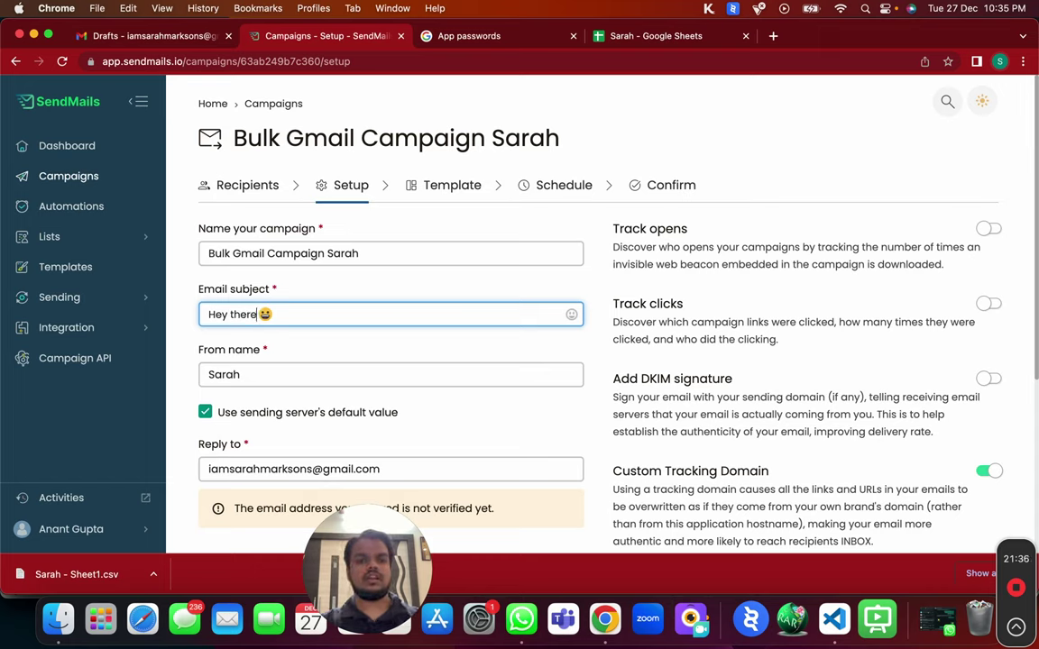
Save the setup and return to the Confirm summary.
scroll(515, 464, "down", 5)
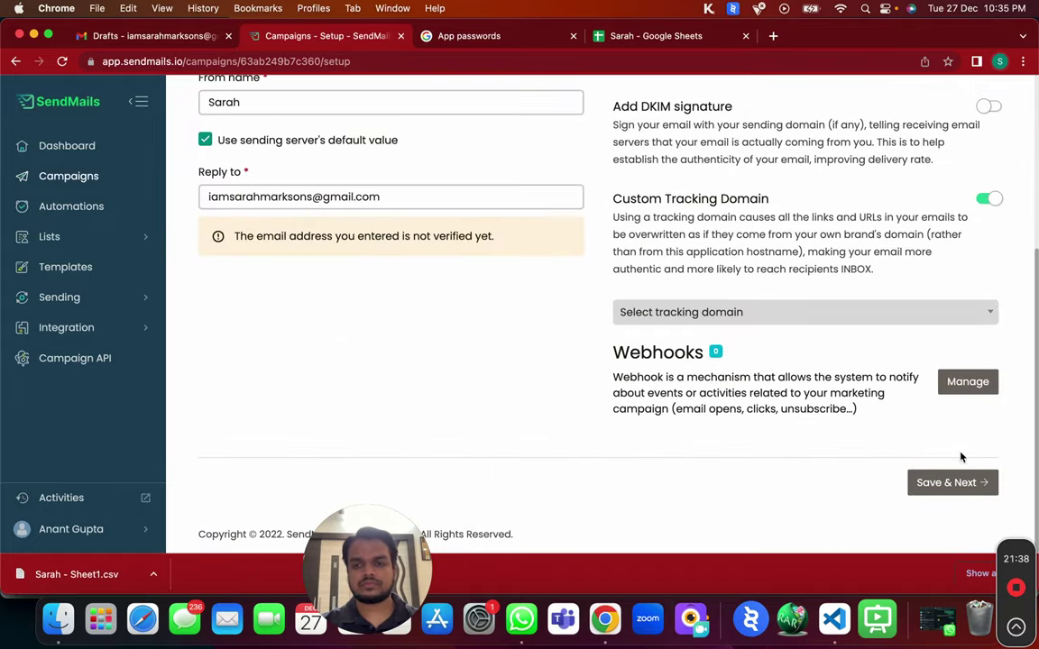
left_click(951, 484)
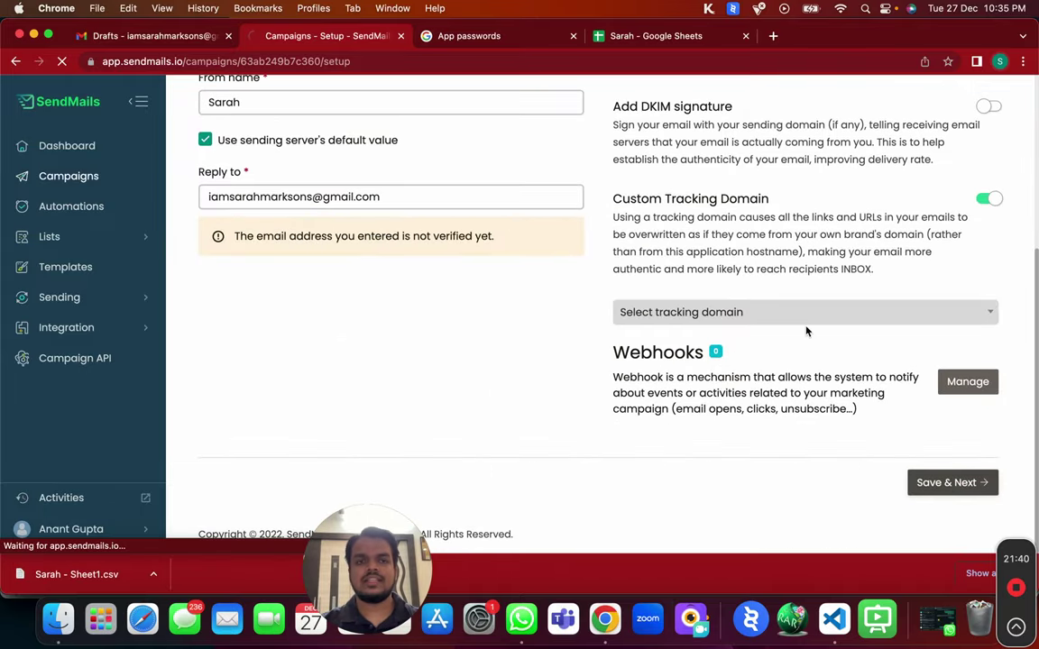
left_click(679, 199)
scroll(556, 390, "down", 4)
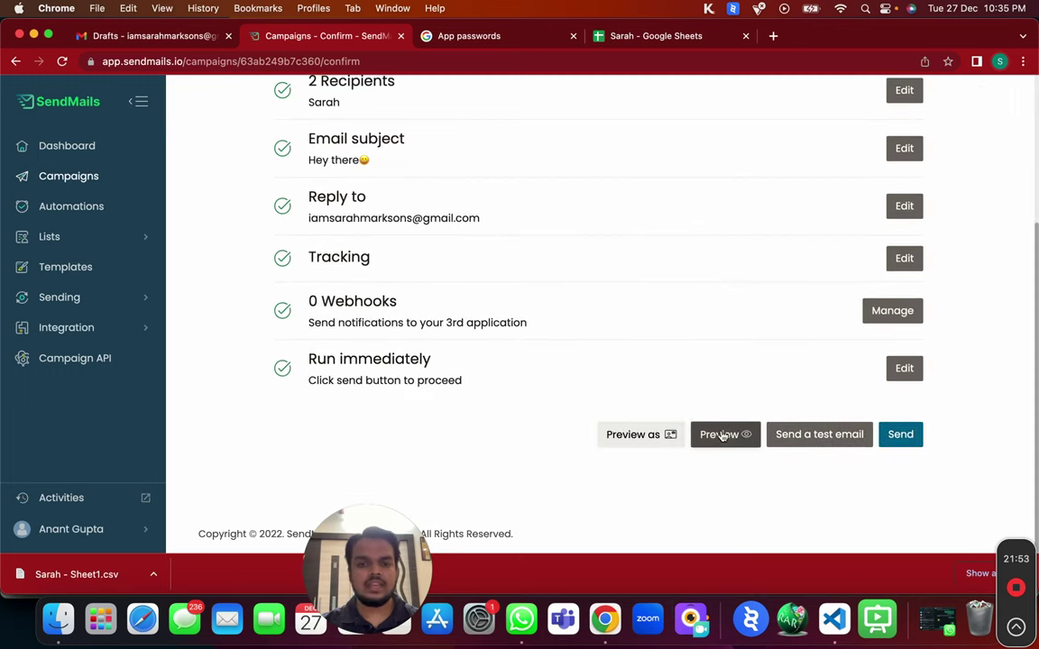
left_click(726, 434)
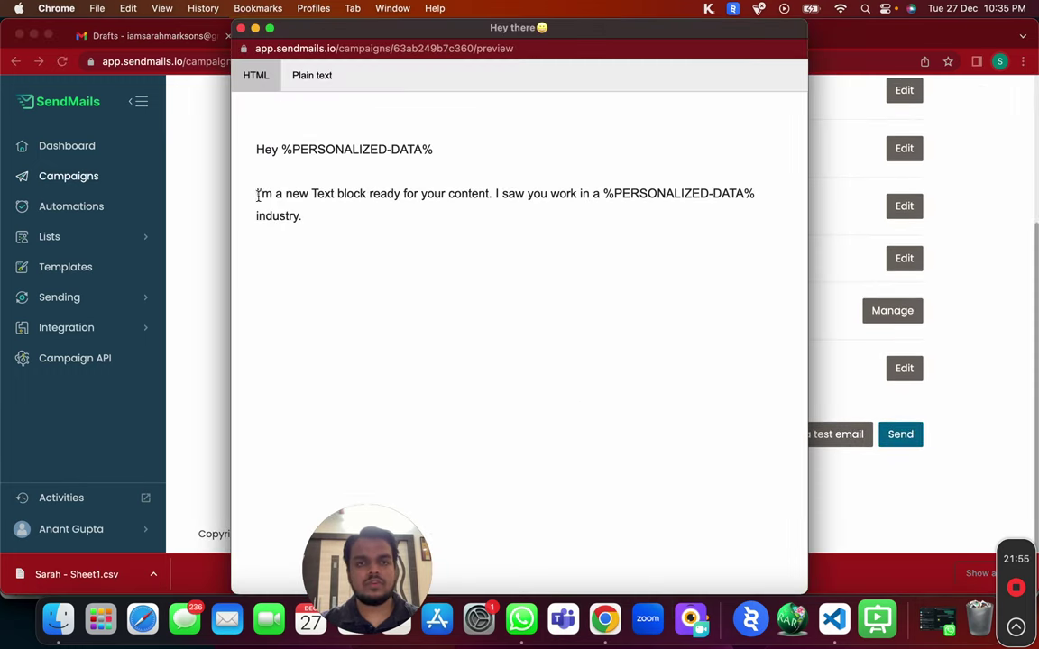
left_click_drag(282, 150, 473, 157)
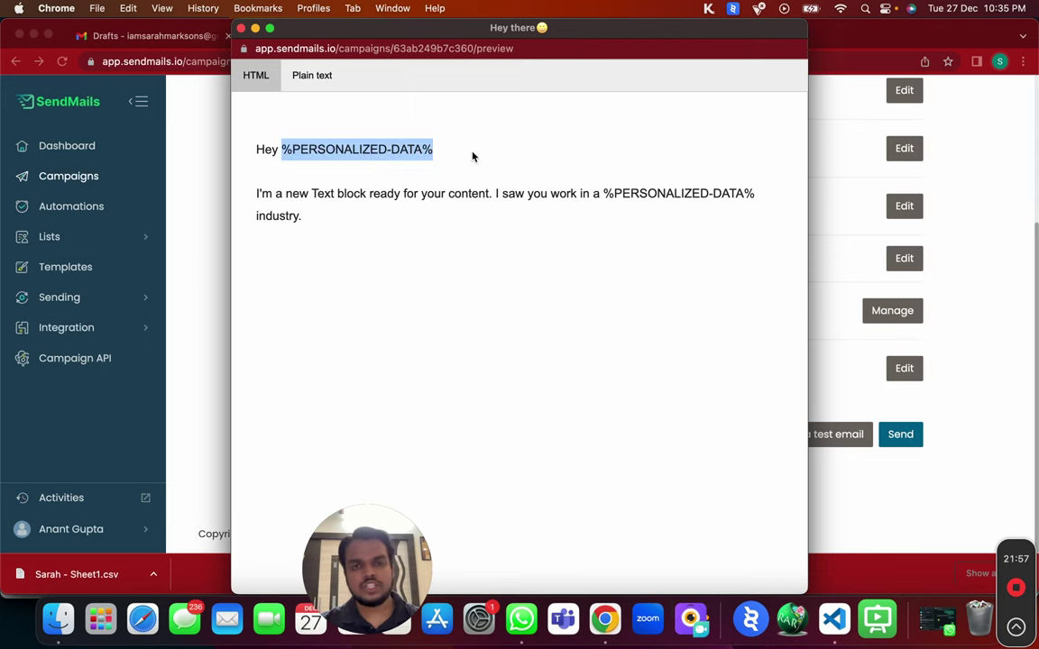
left_click(241, 28)
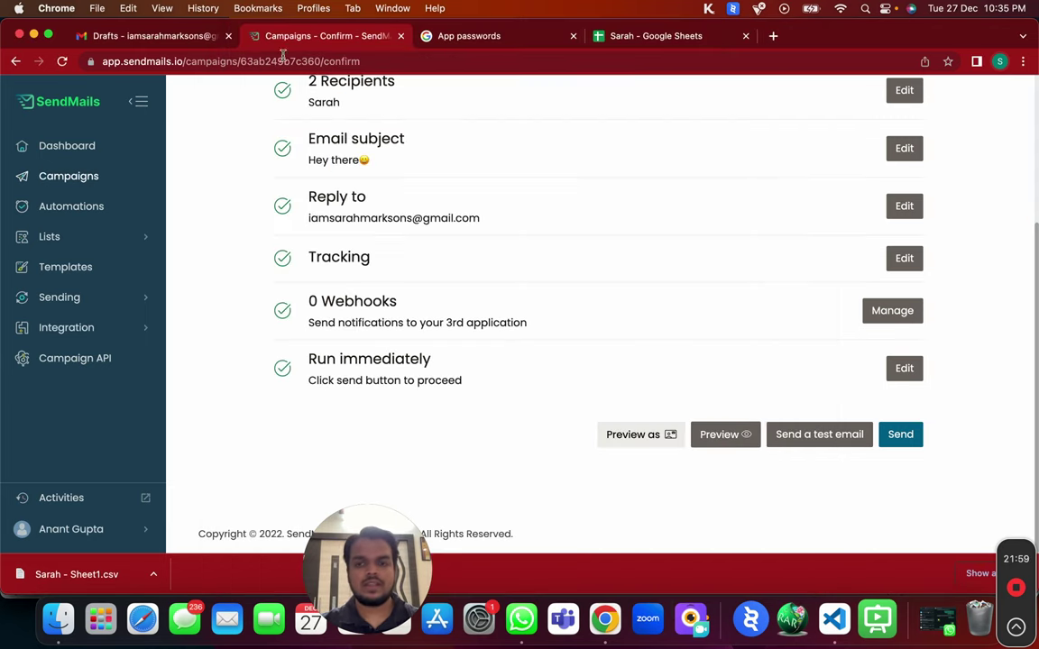
left_click(797, 435)
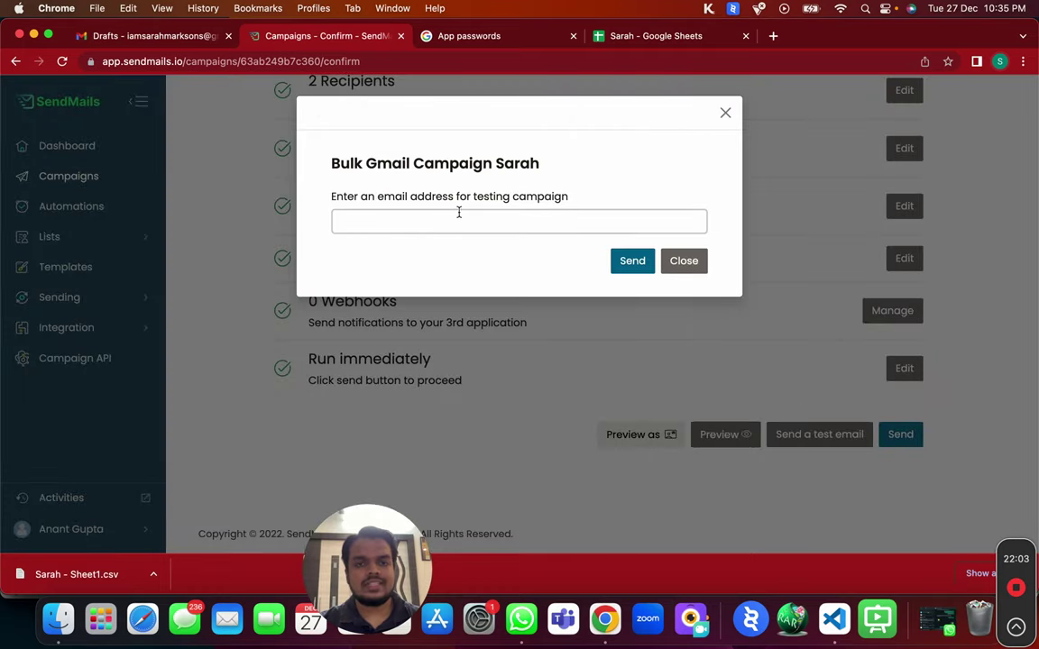
Begin a test email, then send the campaign to both recipients.
left_click(458, 217)
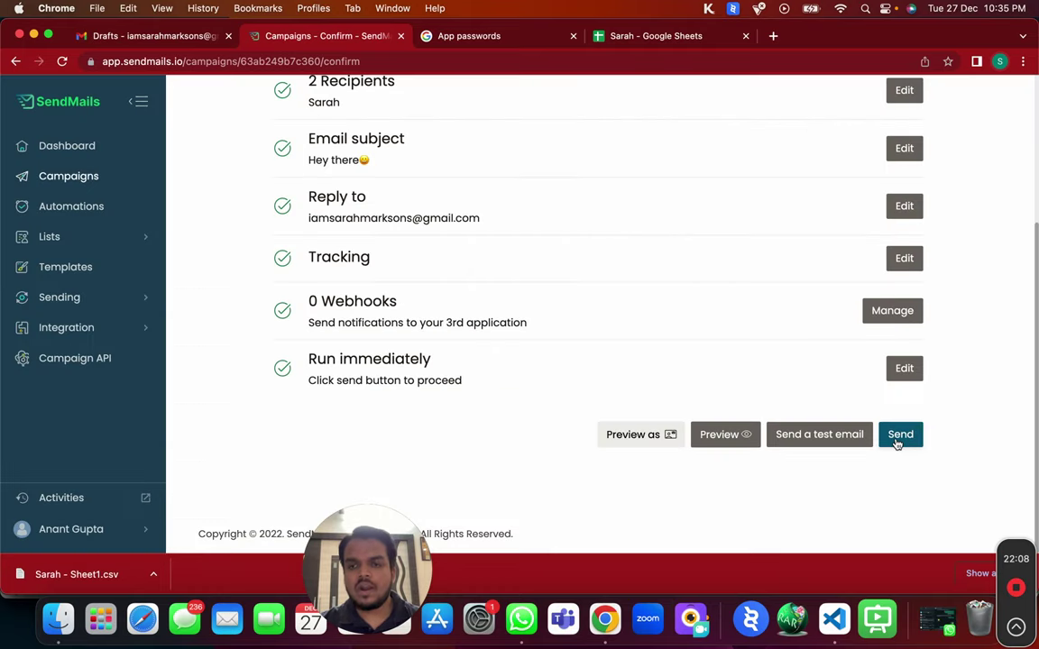
left_click(898, 436)
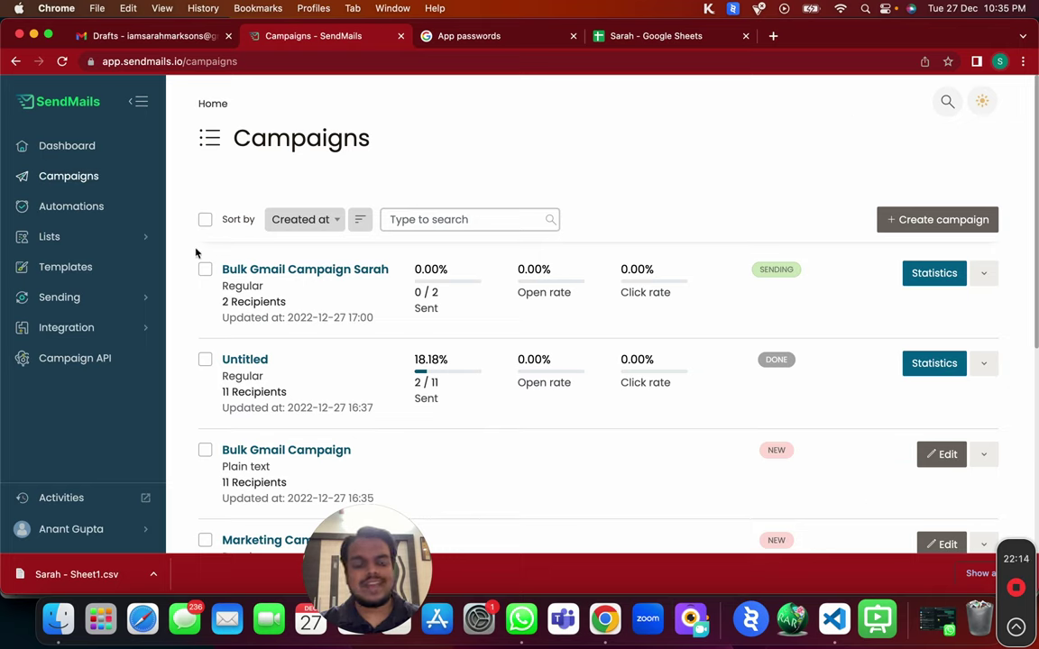
Refresh Campaigns until Bulk Gmail Campaign Sarah shows 1 / 2 sent, then view its Statistics overview.
left_click(62, 61)
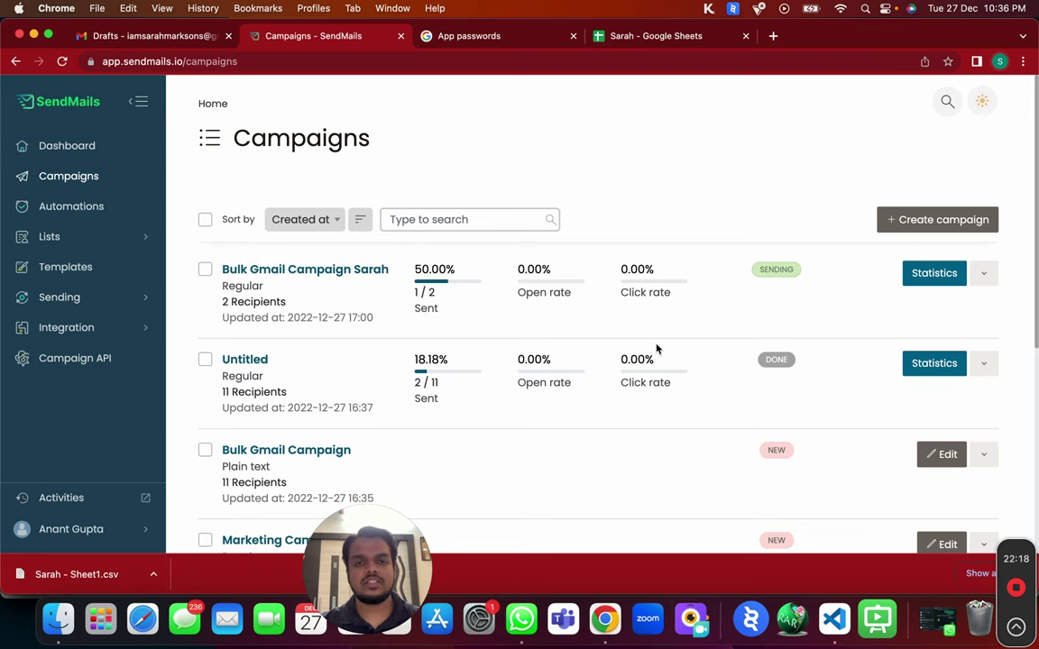
left_click(65, 62)
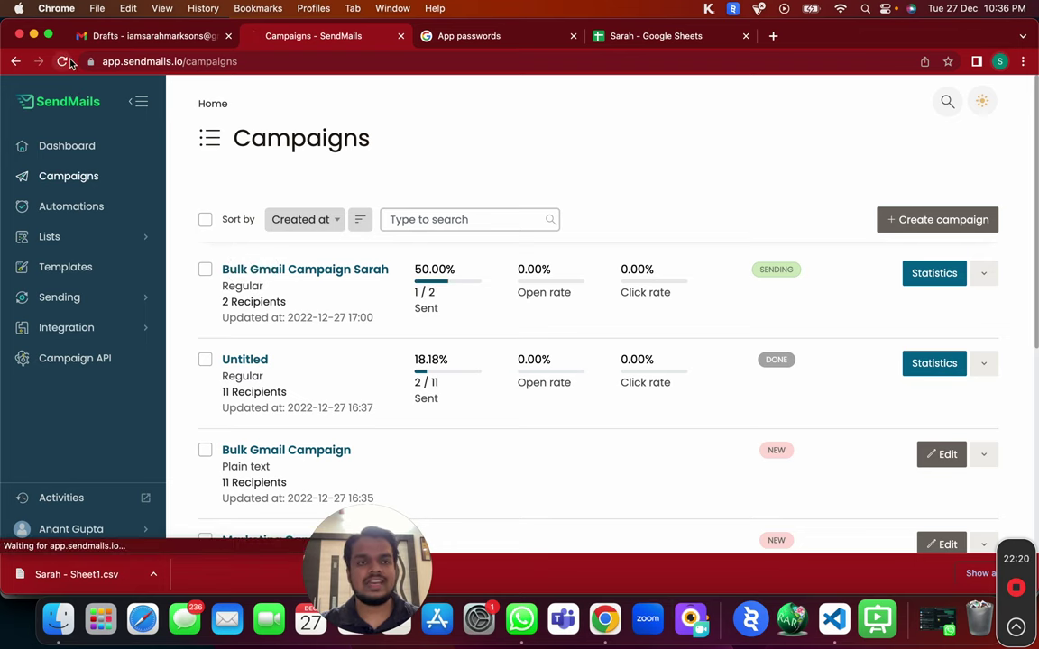
left_click_drag(415, 294, 447, 296)
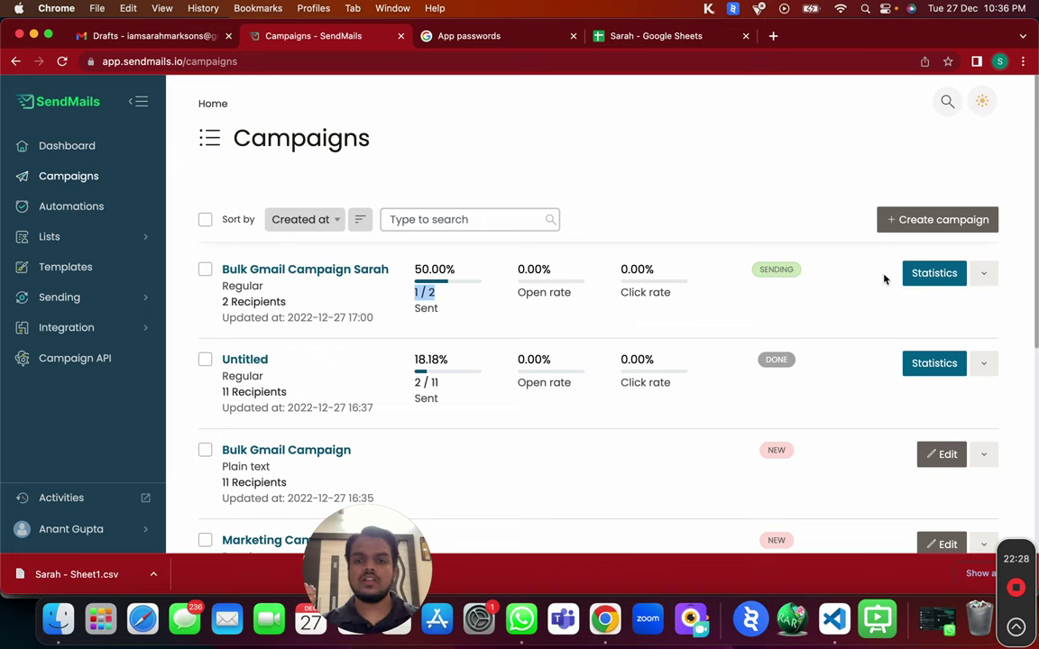
left_click(913, 272)
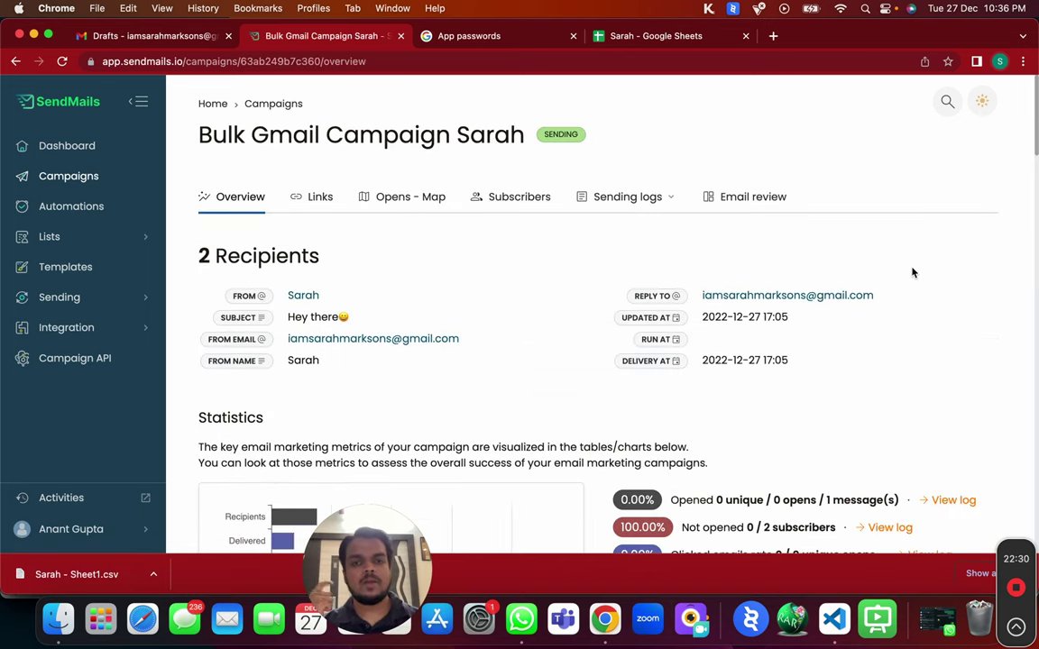
scroll(907, 373, "down", 3)
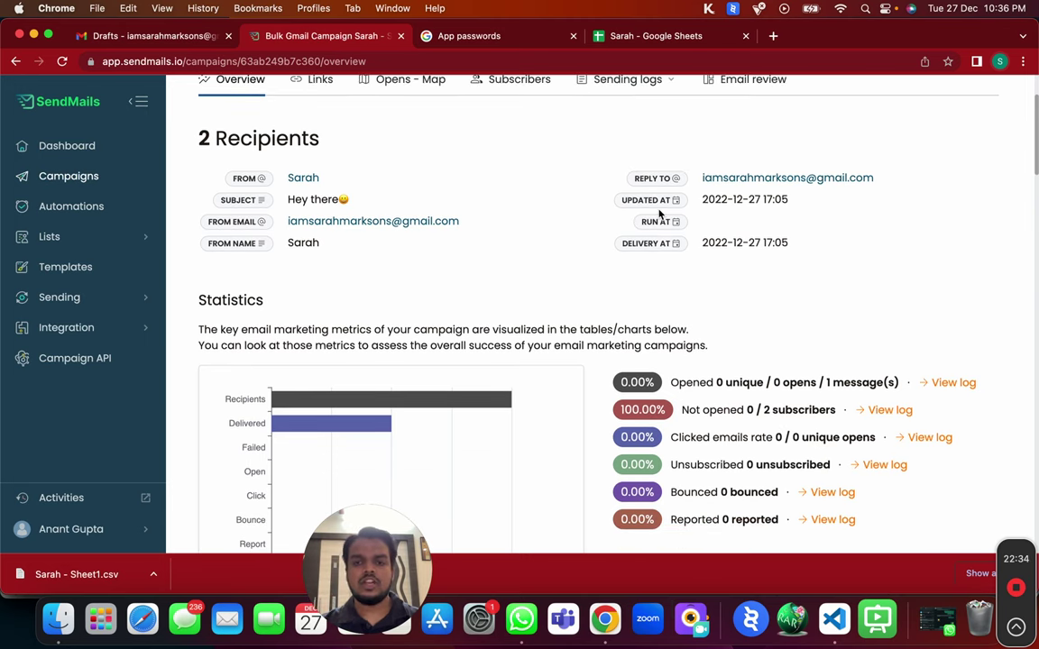
scroll(660, 214, "up", 3)
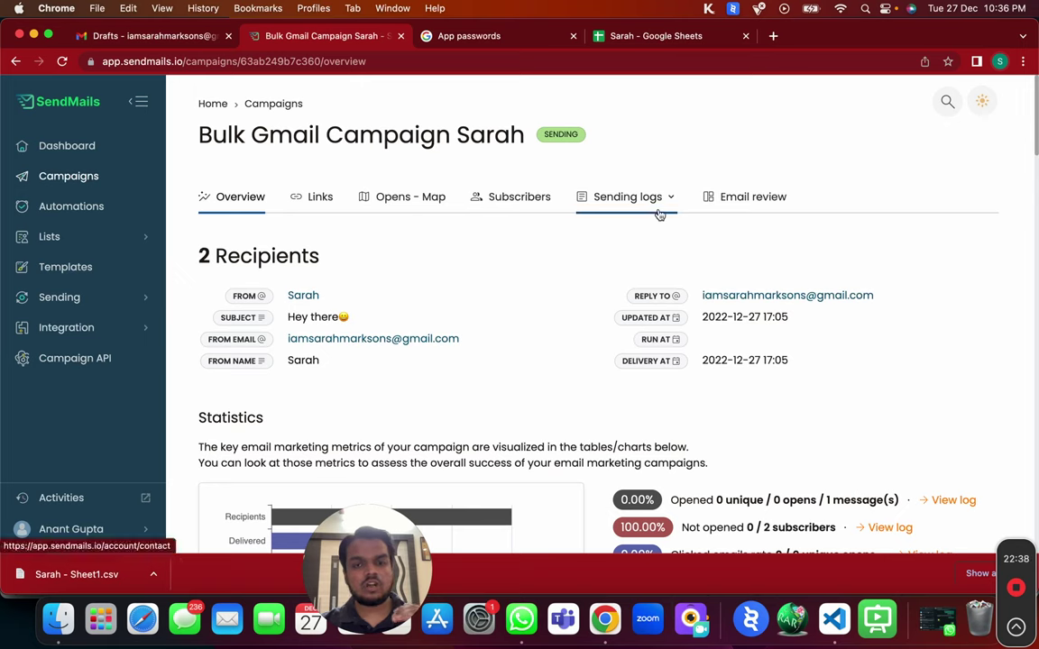
right_click(660, 214)
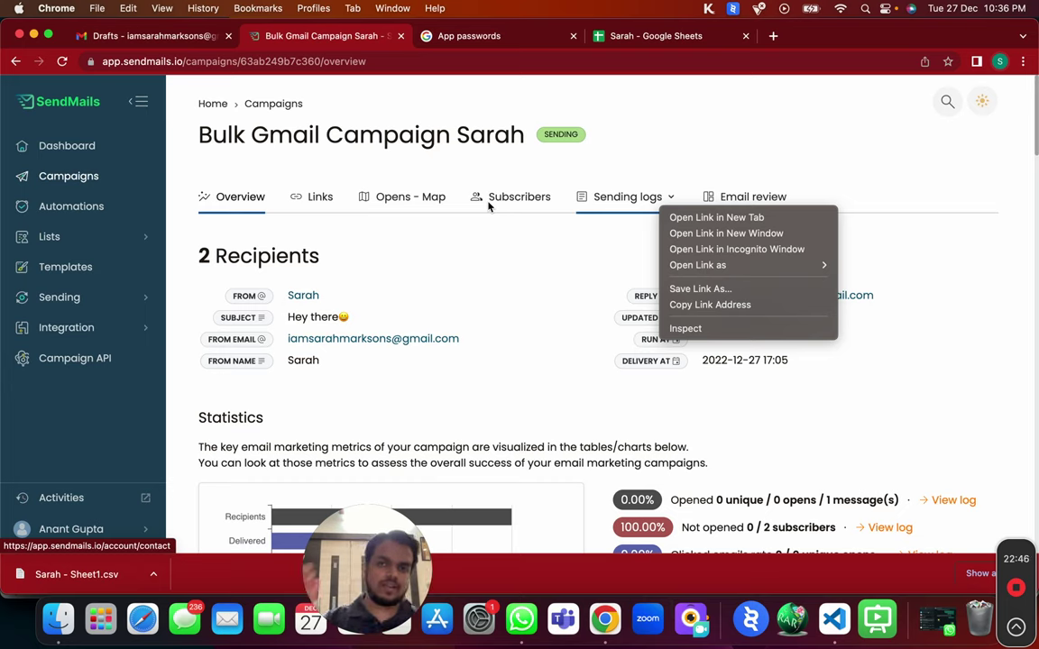
left_click(664, 199)
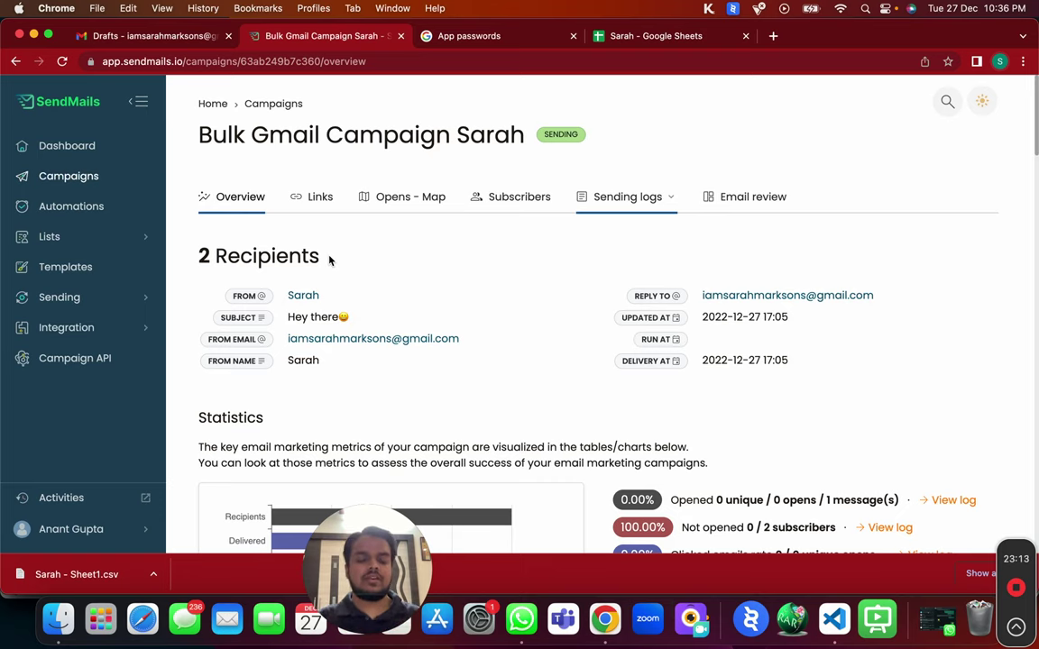
scroll(330, 260, "down", 4)
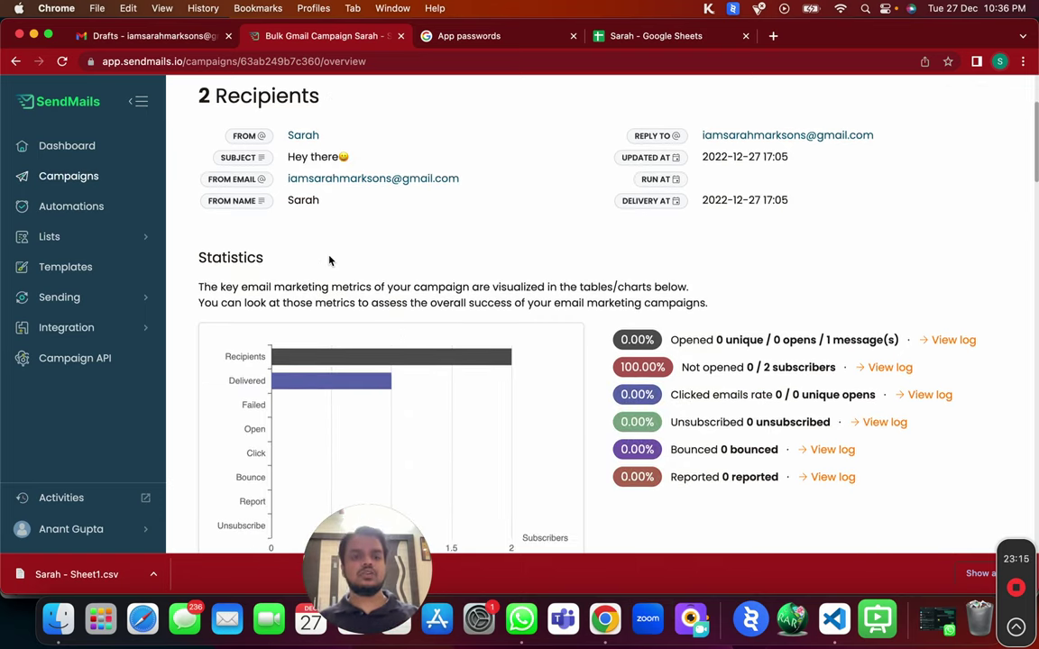